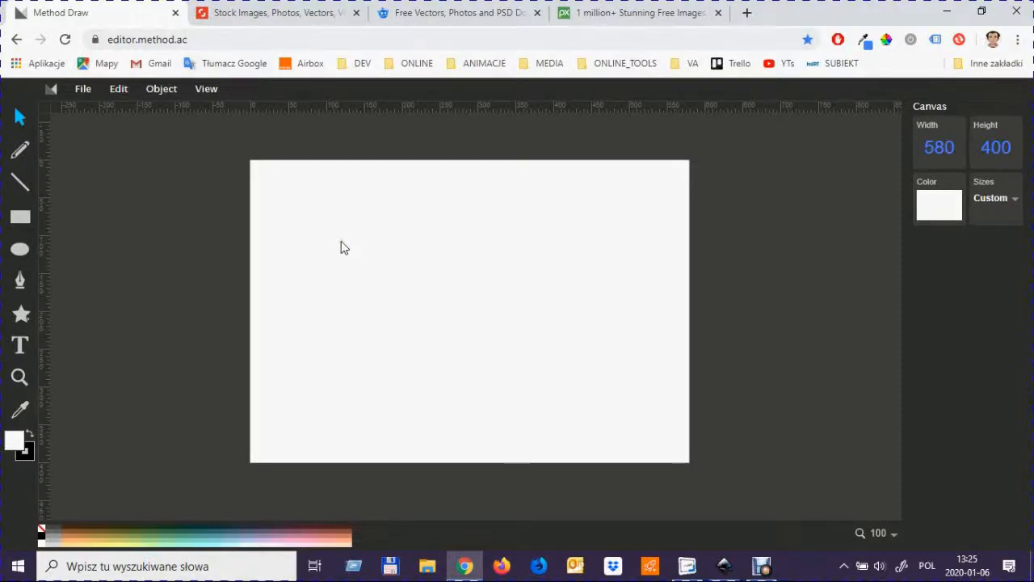
- Sketch a Santa hat freehand with the Pencil tool: domed top, drooping tip with a jagged pompom, and curved brim
key(p)
mouse_move(355, 234)
mouse_down()
mouse_move(519, 216)
mouse_move(527, 249)
mouse_up()
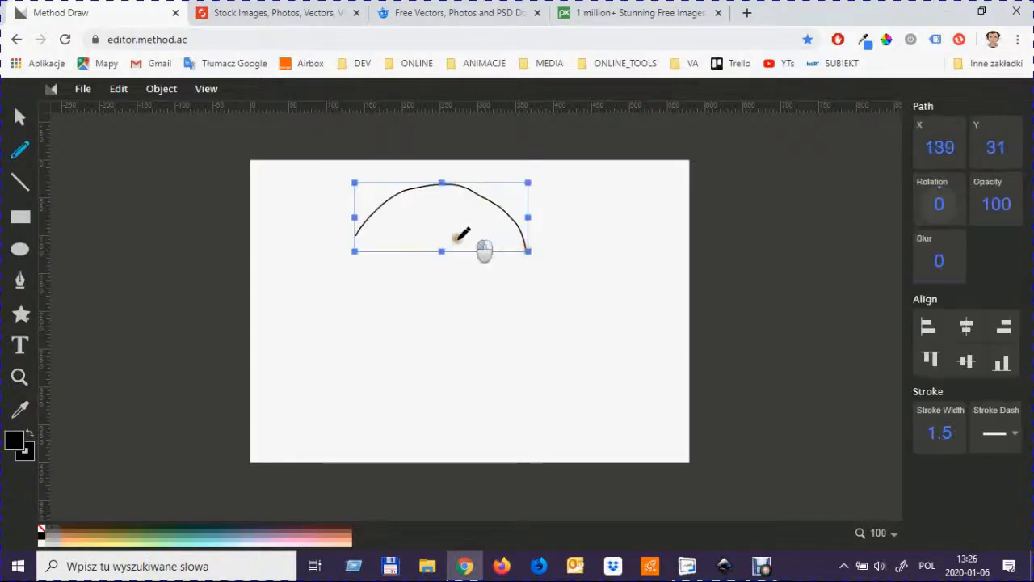
mouse_move(455, 235)
mouse_down()
mouse_move(531, 247)
mouse_move(538, 283)
mouse_move(517, 255)
mouse_up()
drag(356, 236, 459, 240)
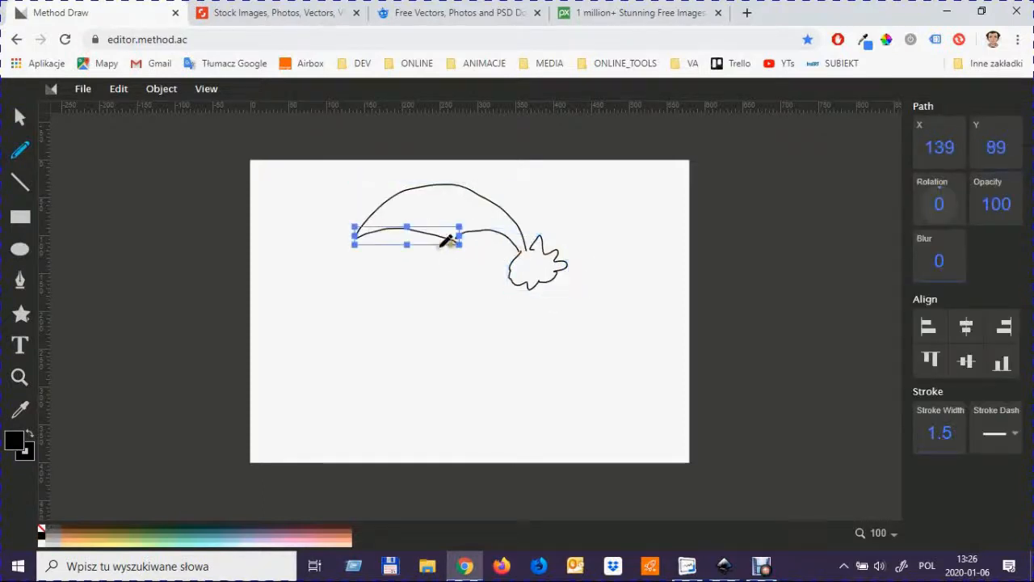
- Draw Santa's eyebrows, oval eyes with pupils, large rounded nose and small smiling mouth below the hat brim
mouse_move(385, 249)
mouse_down()
mouse_move(389, 266)
mouse_move(412, 255)
mouse_move(396, 236)
mouse_up()
drag(402, 239, 432, 246)
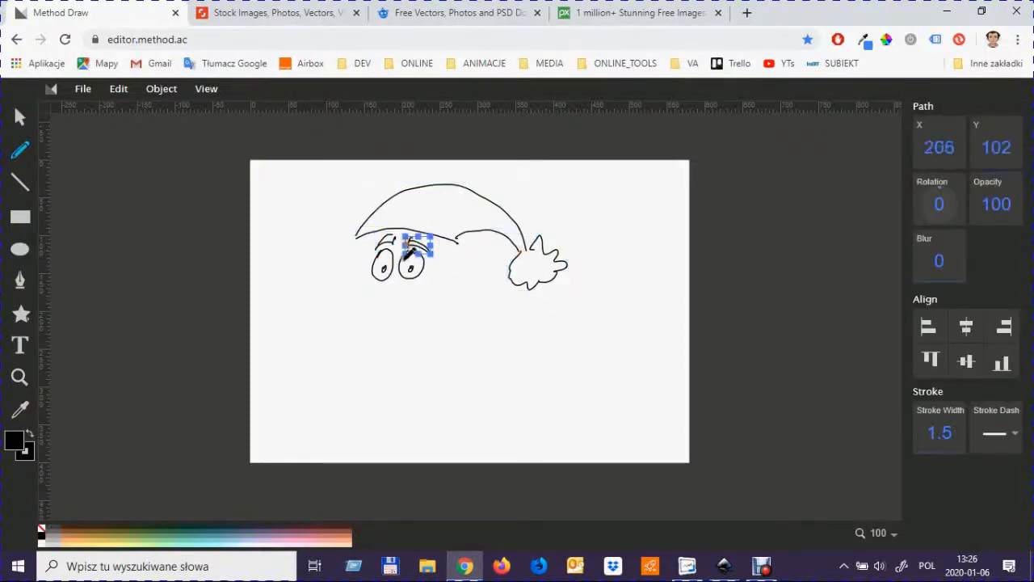
mouse_move(404, 283)
mouse_down()
mouse_move(433, 297)
mouse_move(407, 284)
mouse_up()
drag(385, 326, 413, 318)
- Draw short sideburn lines running down from both ends of the hat brim to form the sides of the head
drag(357, 237, 351, 260)
key(v)
click(360, 262)
click(20, 150)
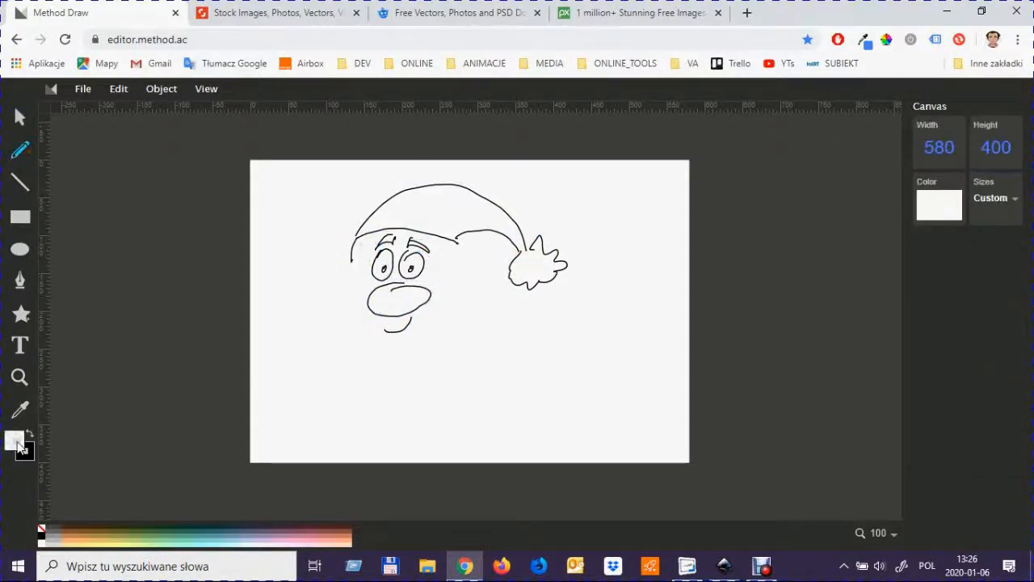
drag(366, 232, 357, 260)
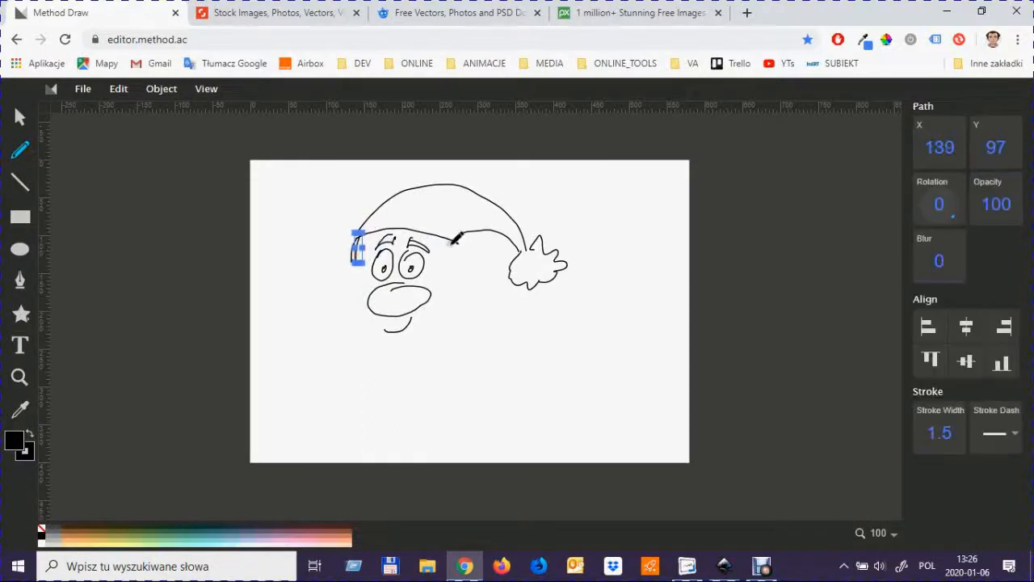
drag(440, 253, 466, 257)
- Draw both ears, the rounded cheeks beside the nose and a long jagged beard around the lower face in freehand
key(v)
key(Escape)
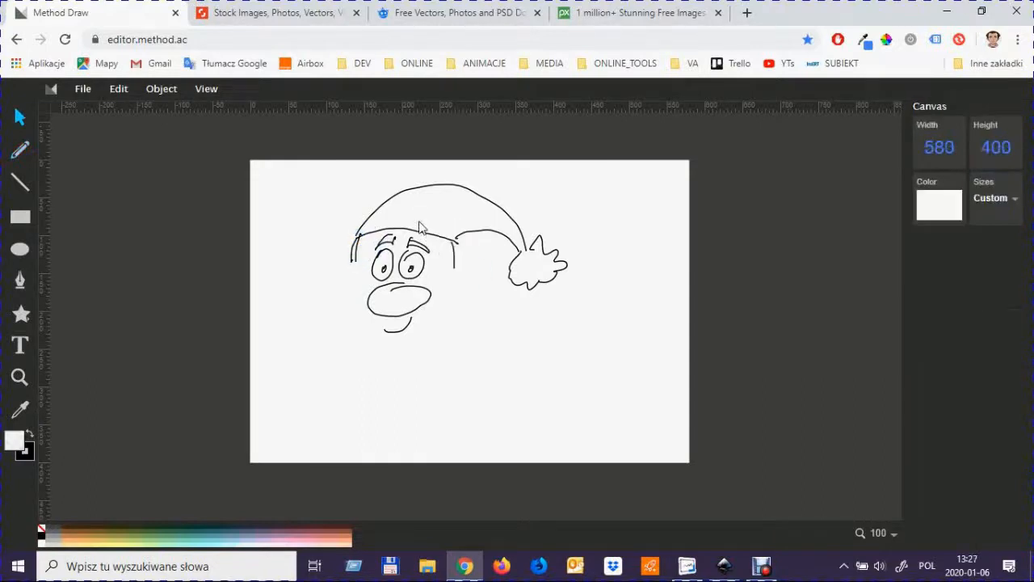
click(20, 150)
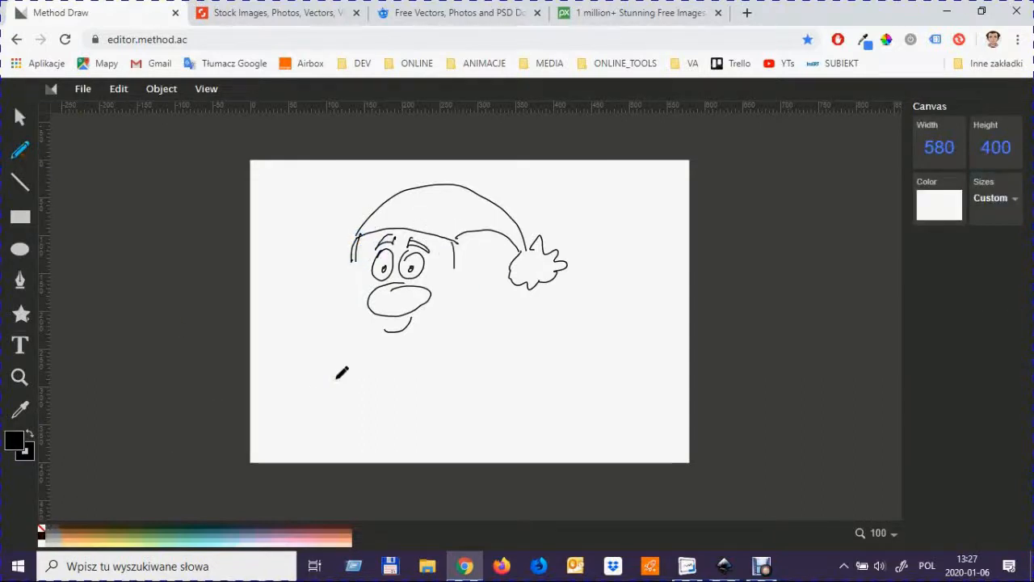
mouse_move(442, 240)
mouse_down()
mouse_move(445, 271)
mouse_move(467, 289)
mouse_up()
mouse_move(348, 264)
mouse_down()
mouse_move(339, 361)
mouse_move(464, 318)
mouse_move(466, 290)
mouse_up()
mouse_move(446, 271)
mouse_down()
mouse_move(454, 290)
mouse_move(433, 297)
mouse_up()
mouse_move(354, 259)
mouse_down()
mouse_move(372, 295)
mouse_move(399, 296)
mouse_up()
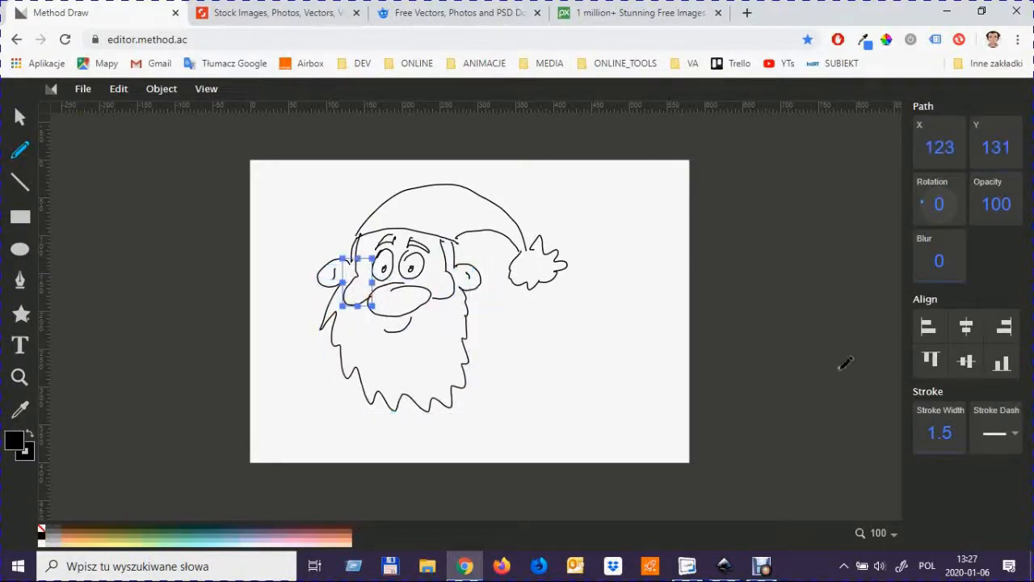
- Resize the canvas with the Fit to Content option so it matches the Santa drawing
key(v)
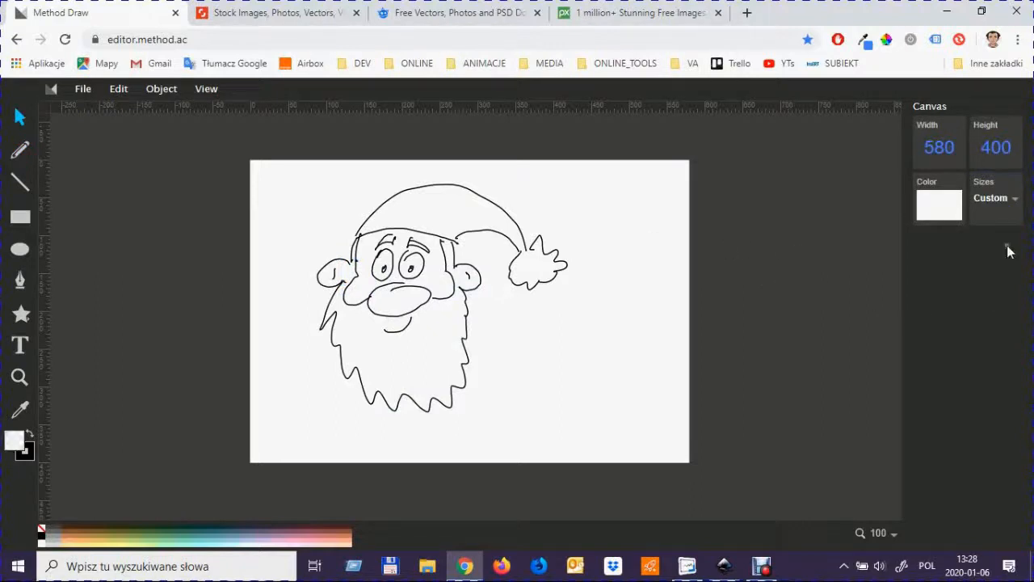
click(1013, 202)
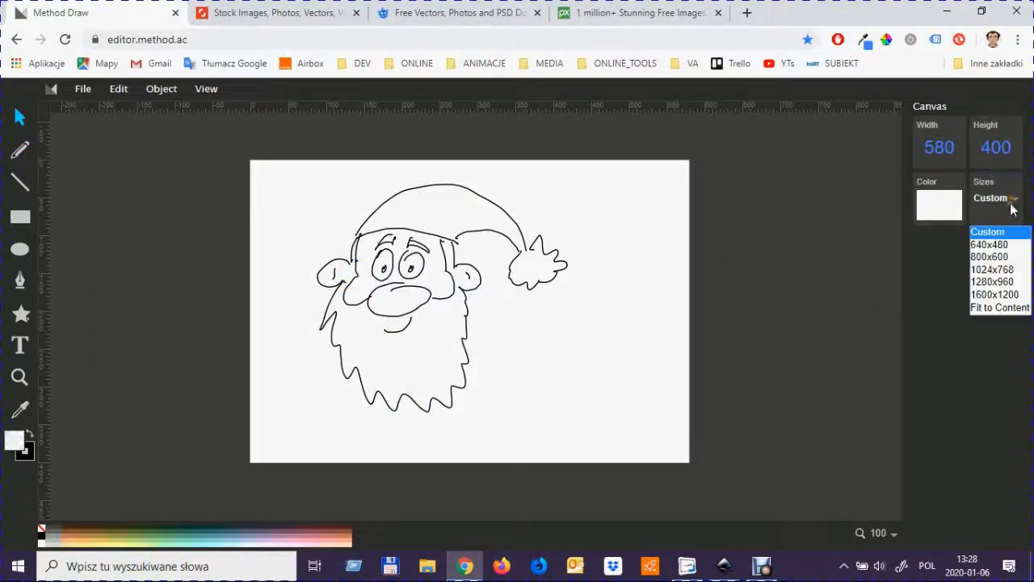
click(987, 309)
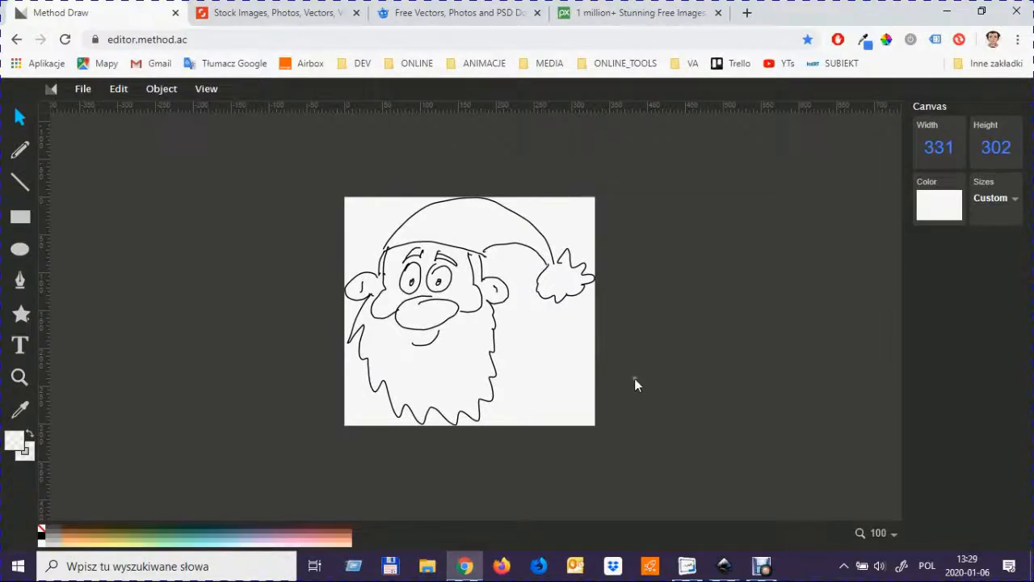
- Save the drawing as an SVG document named santa in the SVG folder on the desktop
click(83, 89)
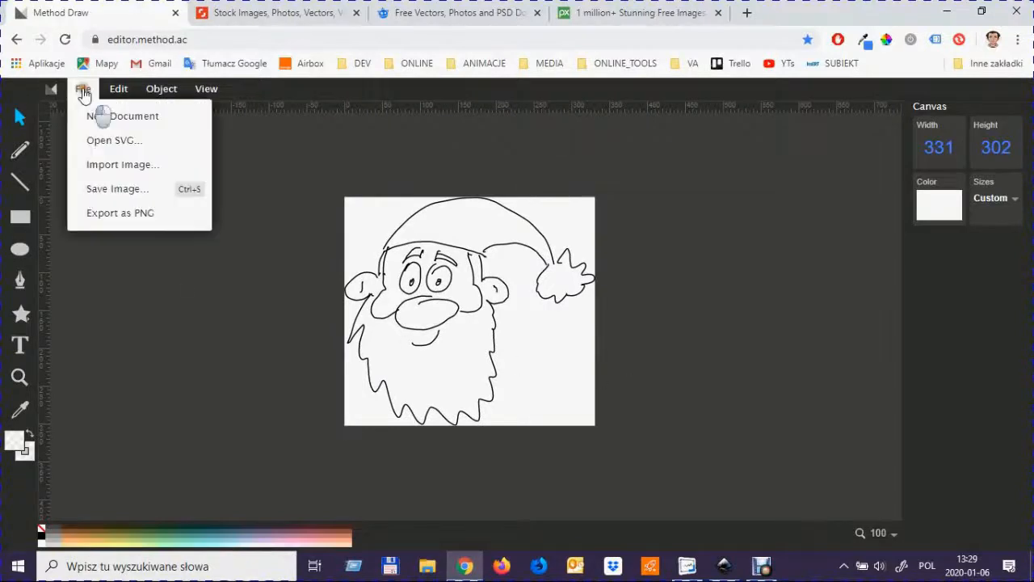
click(117, 191)
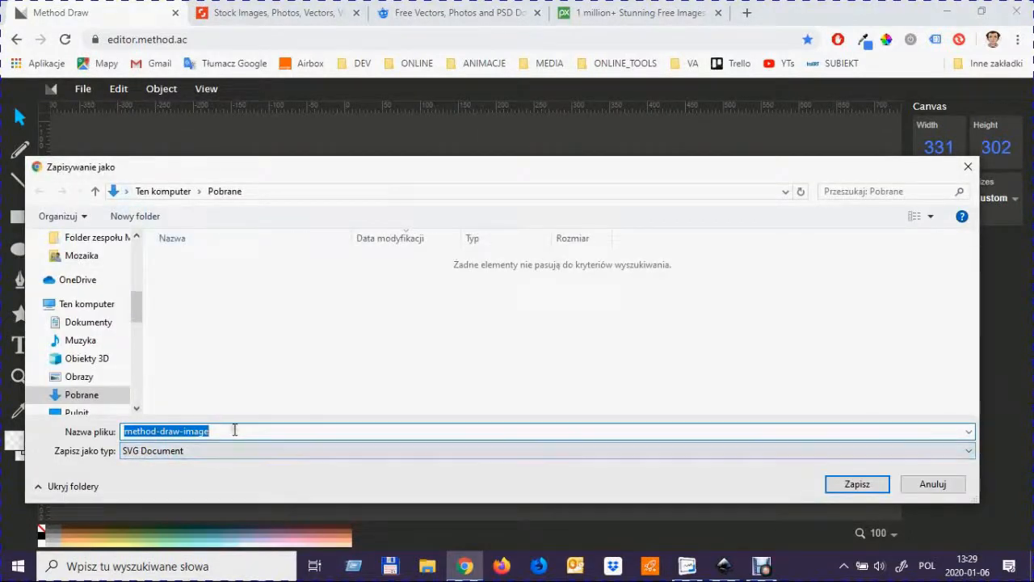
text(santa)
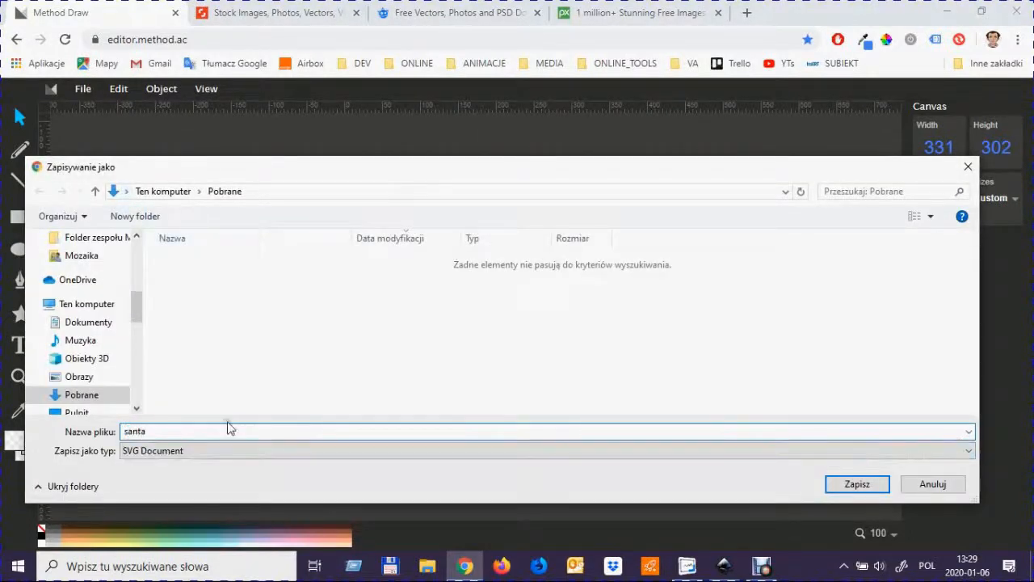
click(84, 413)
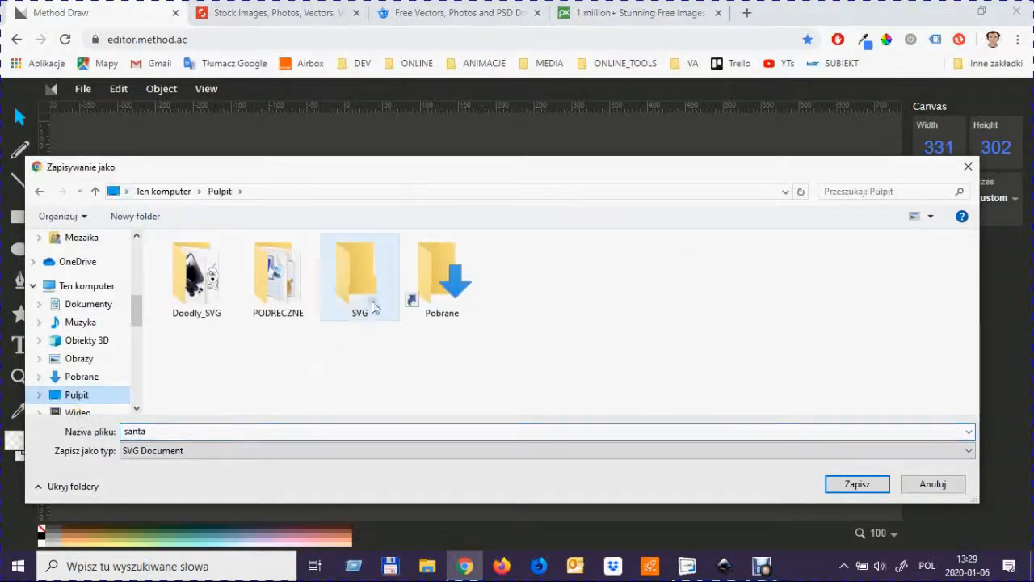
double_click(361, 269)
click(840, 484)
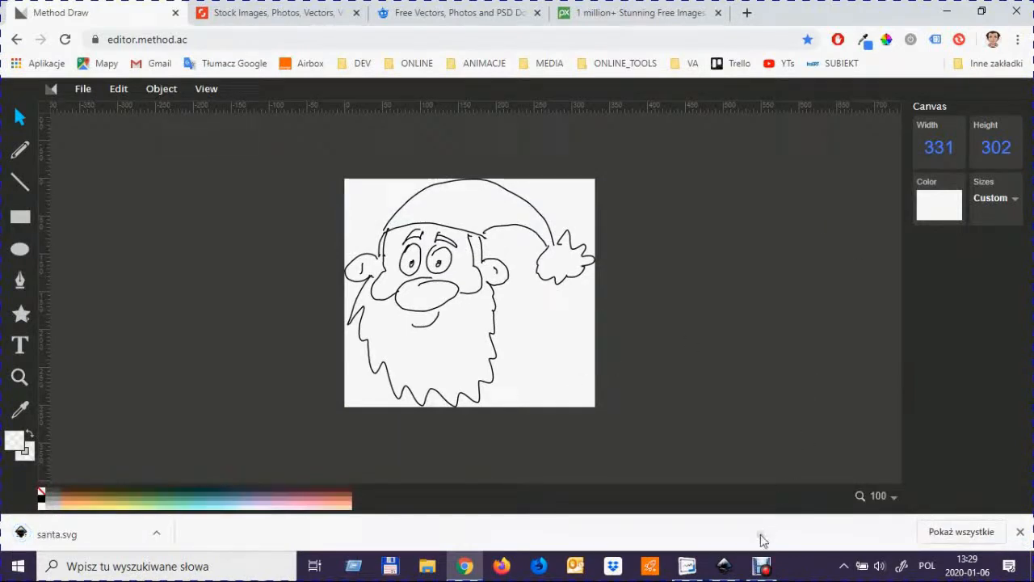
- Switch to Doodly and start adding a new prop from a file to the props library
click(687, 566)
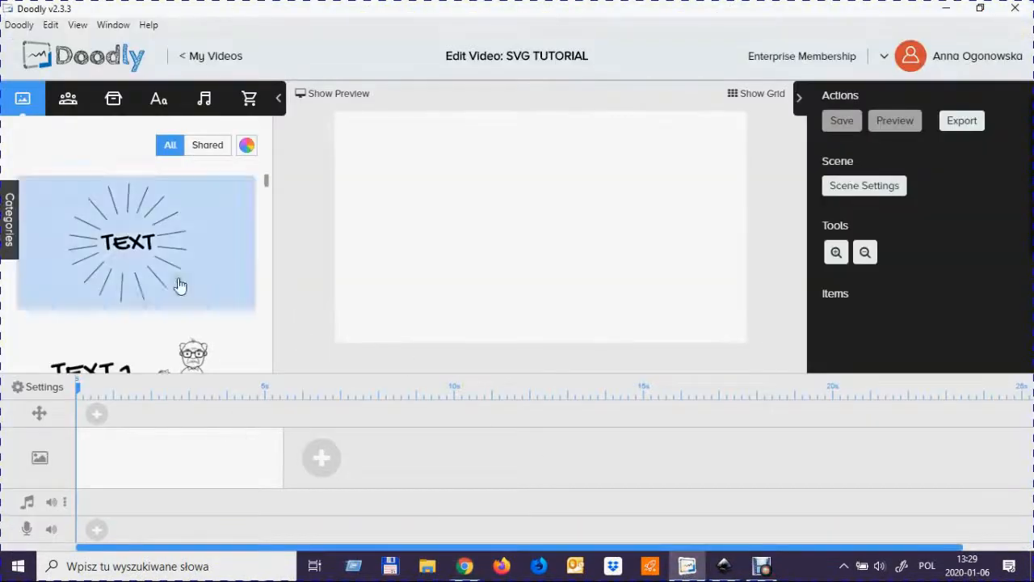
click(113, 97)
click(239, 348)
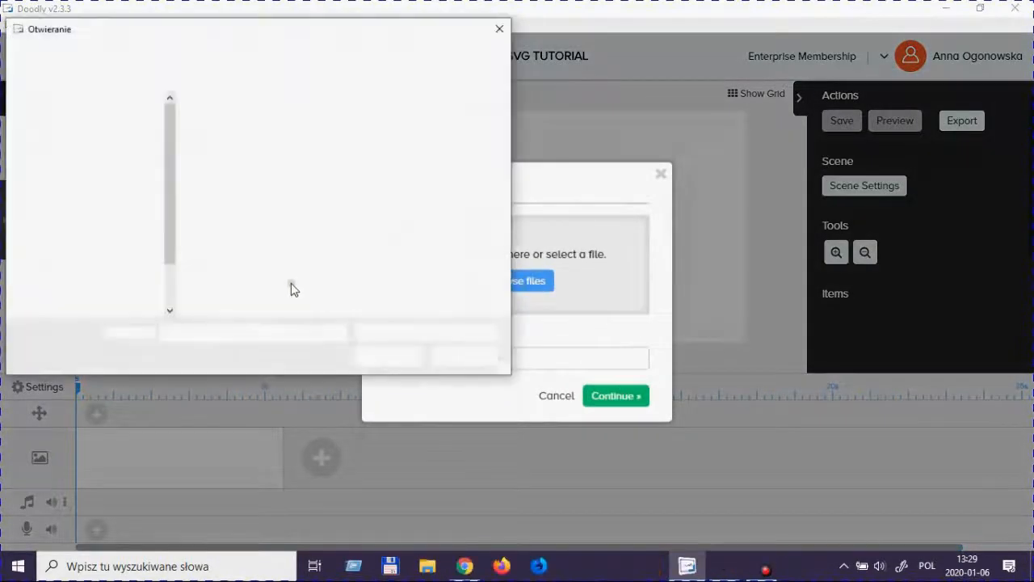
- Load the Santa SVG from the desktop's SVG folder and add it as a new prop titled santa
scroll(251, 270, down, 1)
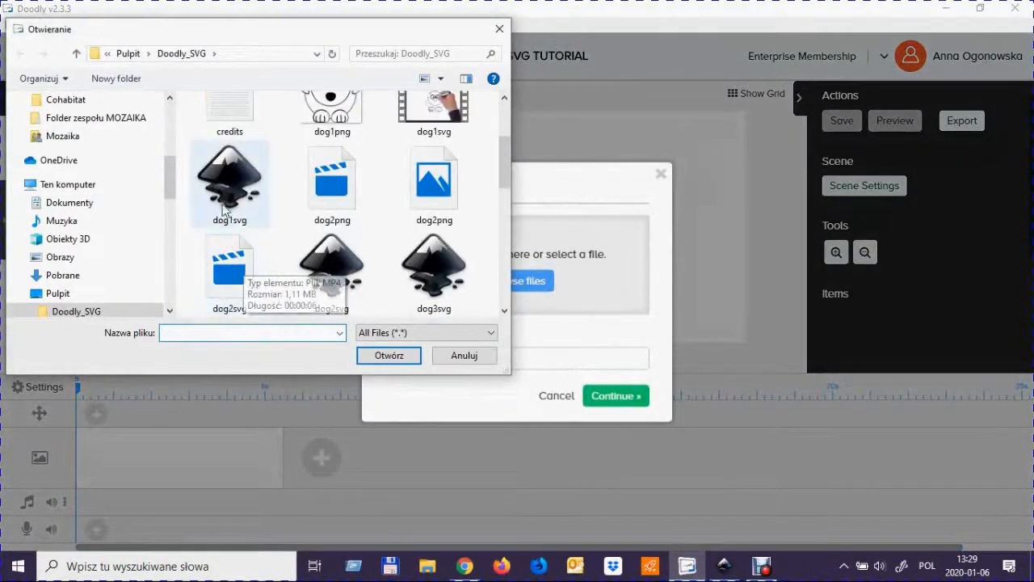
scroll(234, 234, up, 1)
scroll(58, 196, up, 1)
scroll(70, 307, down, 1)
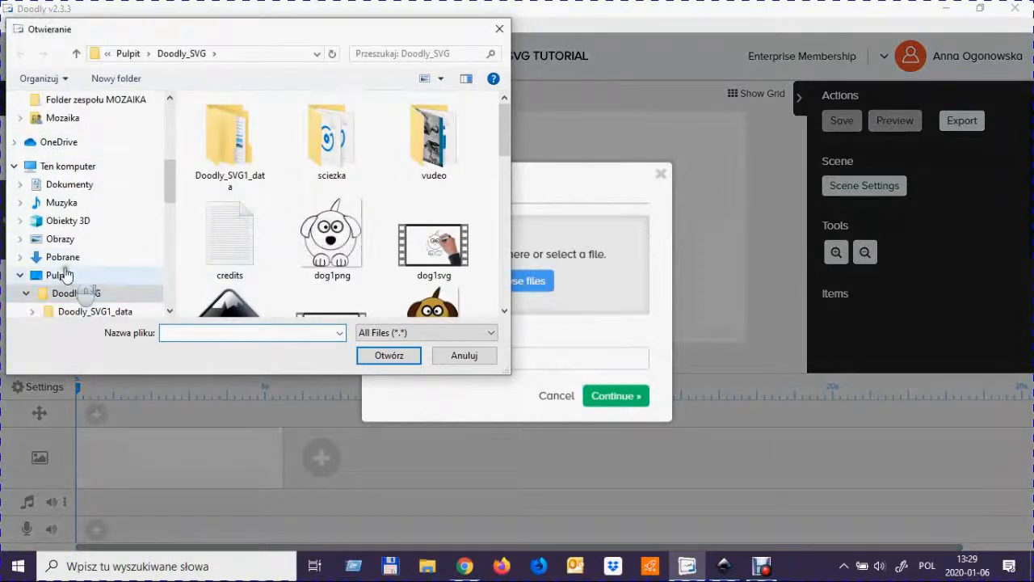
click(62, 276)
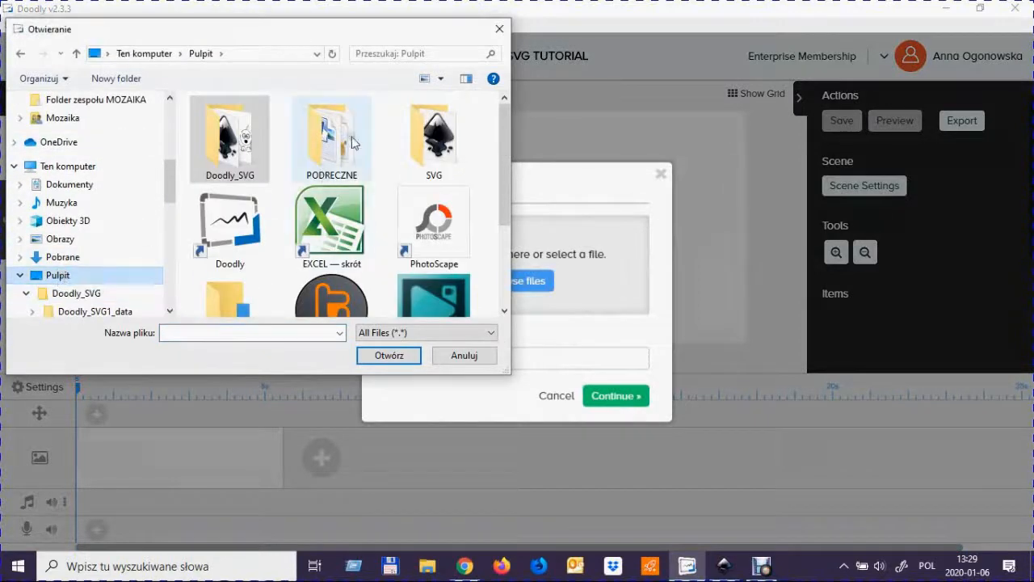
double_click(422, 130)
click(221, 122)
click(374, 355)
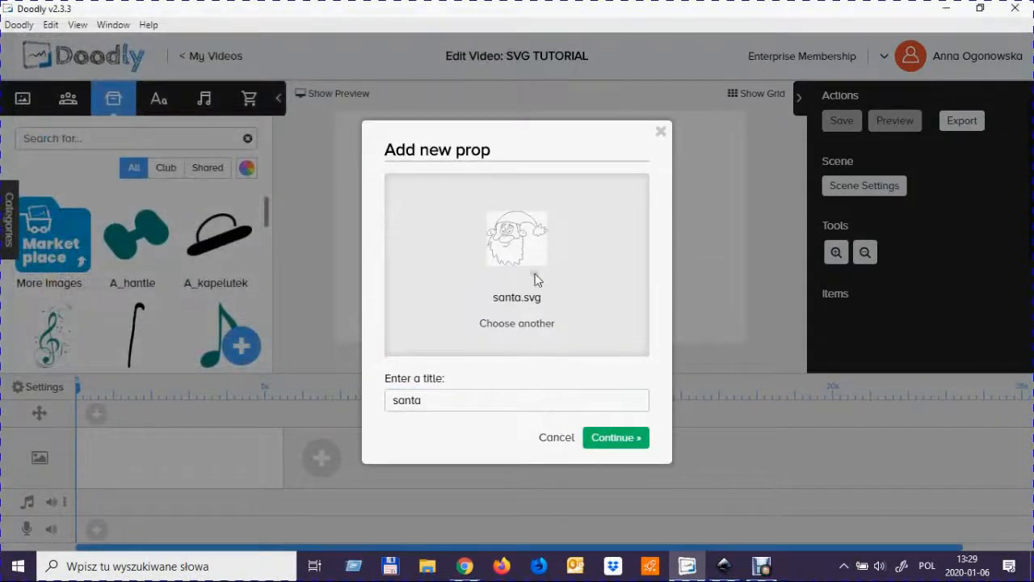
click(605, 441)
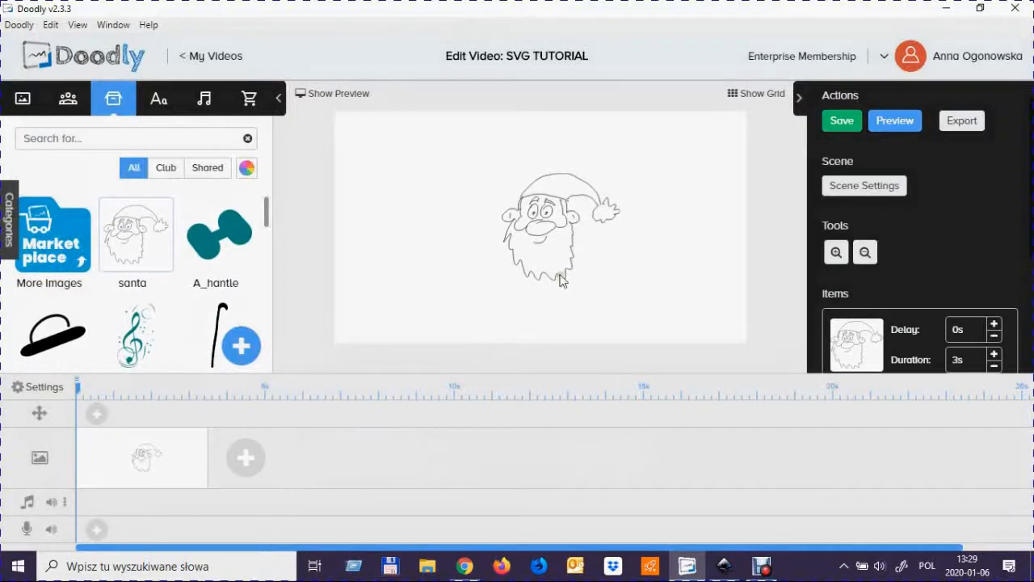
- Enlarge the Santa prop on the scene and move it to the middle of the canvas
click(535, 220)
drag(504, 177, 443, 124)
drag(521, 206, 529, 240)
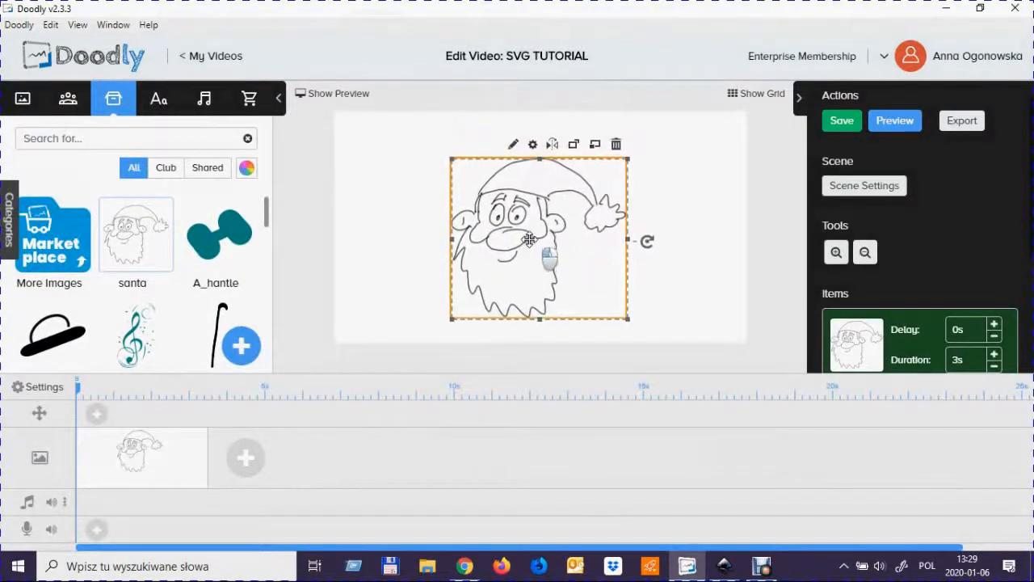
- Open the Santa prop for asset editing and replace its reveal path with the paths loaded from the SVG
click(514, 146)
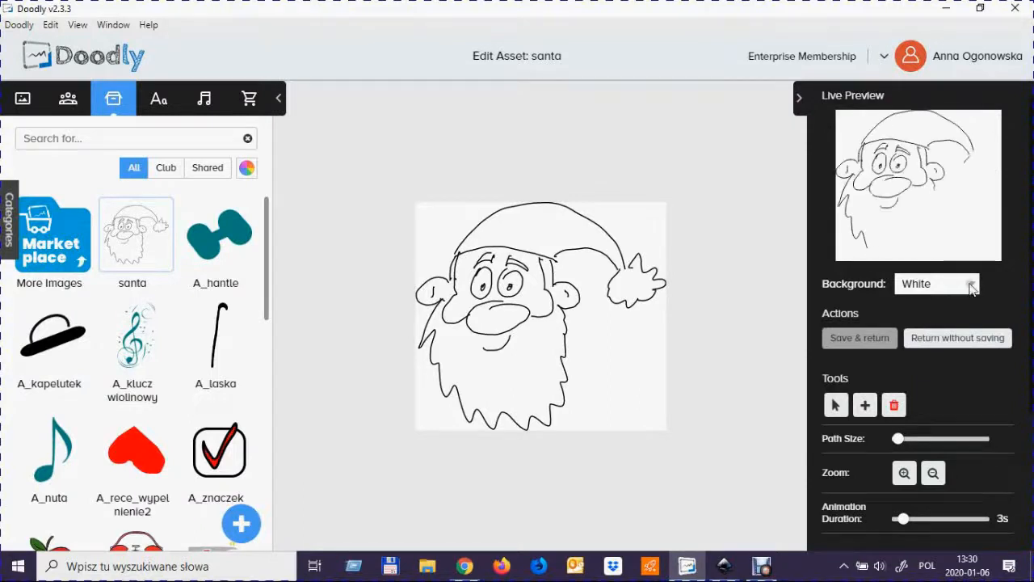
scroll(966, 290, down, 3)
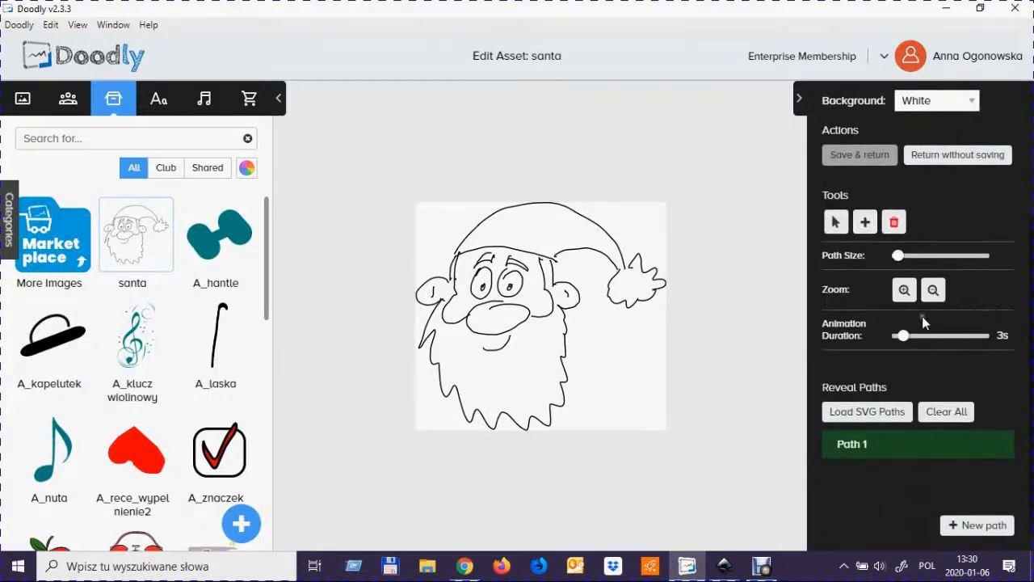
click(864, 416)
click(563, 322)
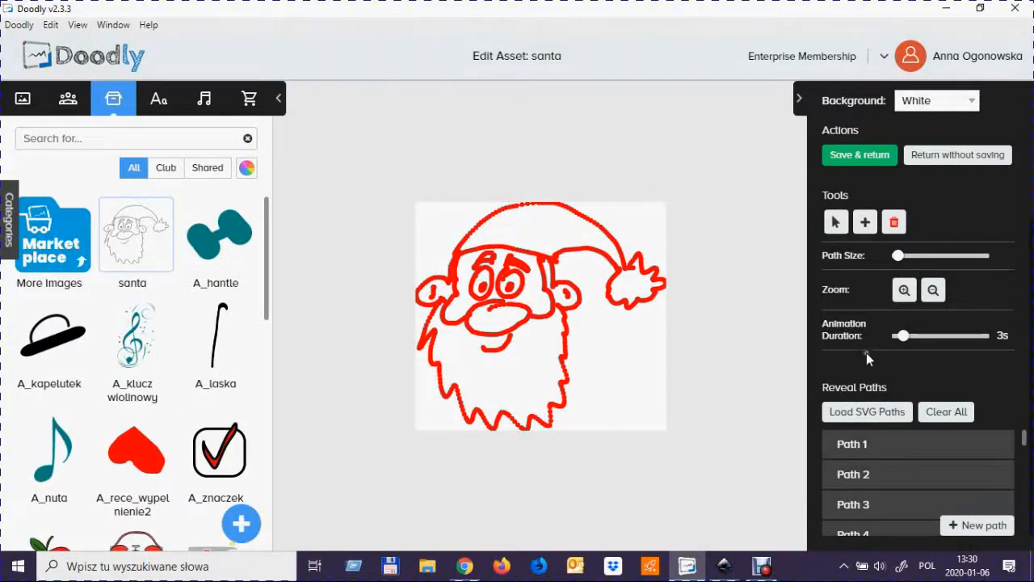
- Save the edited Santa asset, return to the scene, play the drawing preview and close it
click(863, 157)
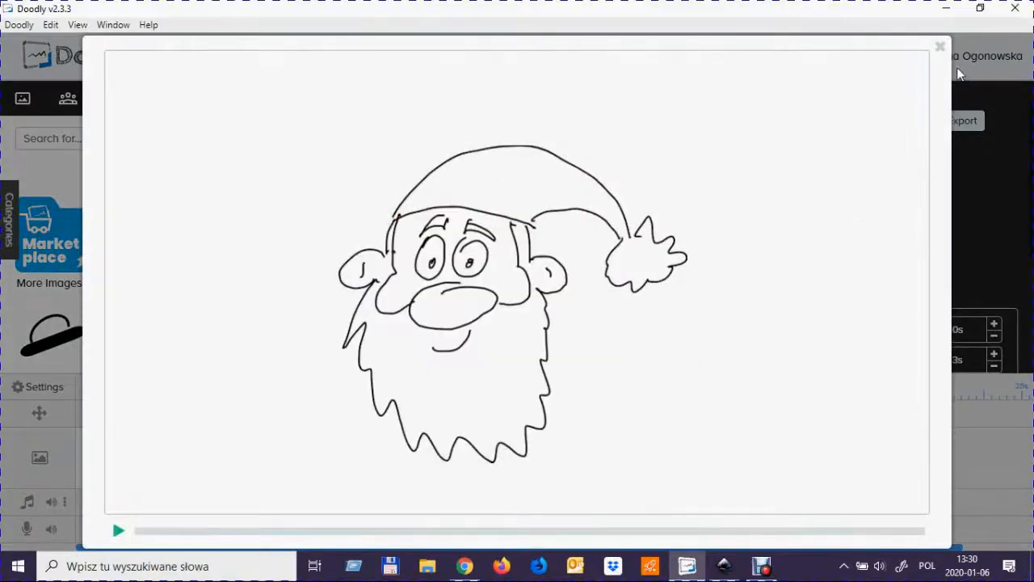
click(938, 50)
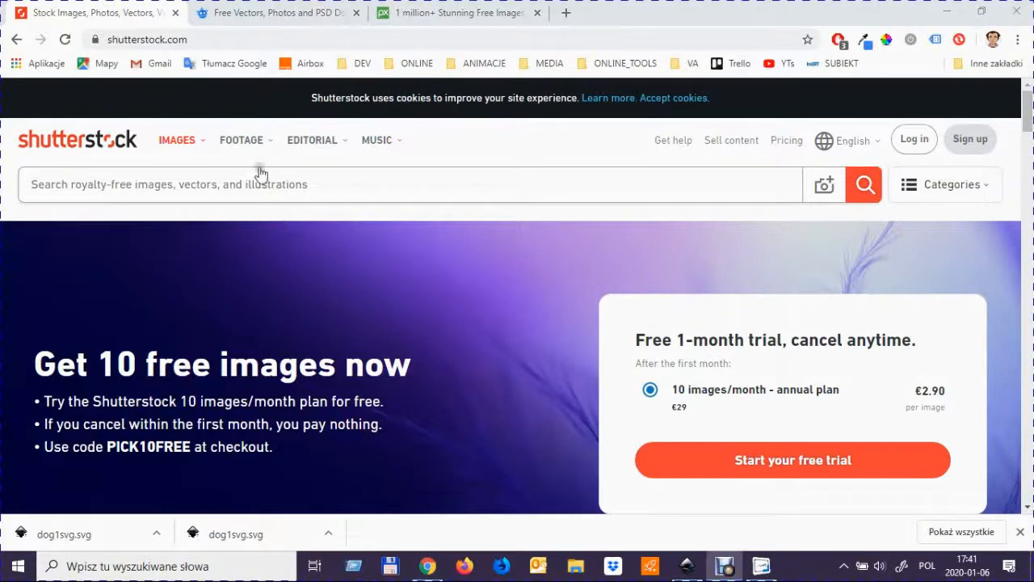
- View the Shutterstock, Freepik and Pixabay stock image sites in the browser as sources of vector graphics
click(202, 39)
click(247, 13)
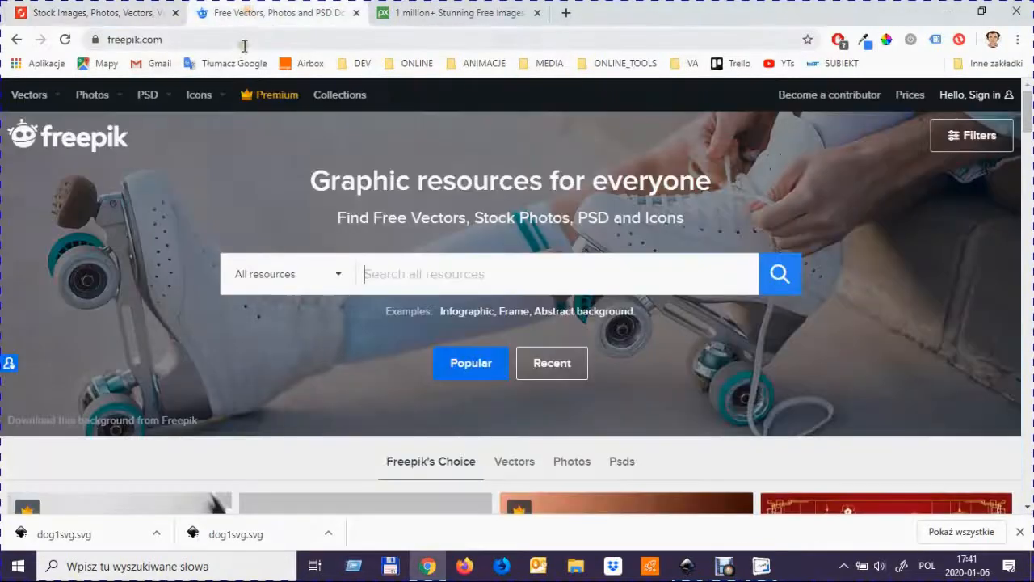
click(406, 13)
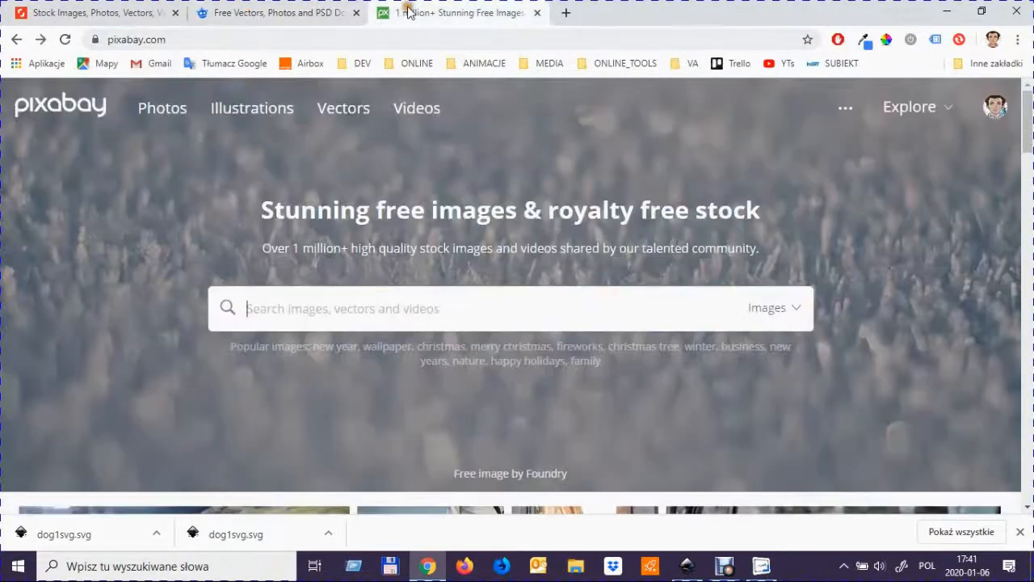
- Search Pixabay's vector graphics for "puppy" and browse the matching images
click(343, 118)
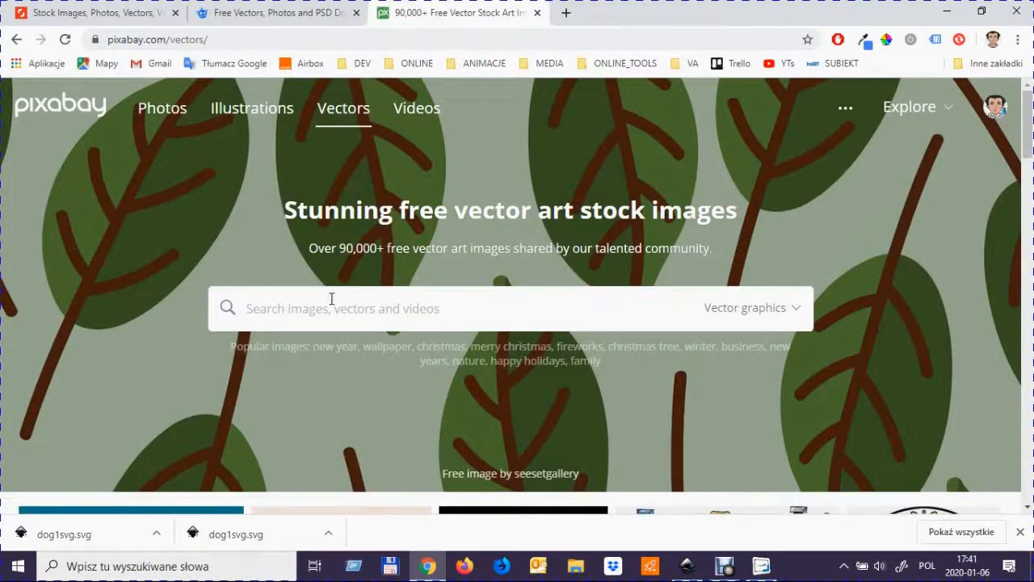
text(puppy)
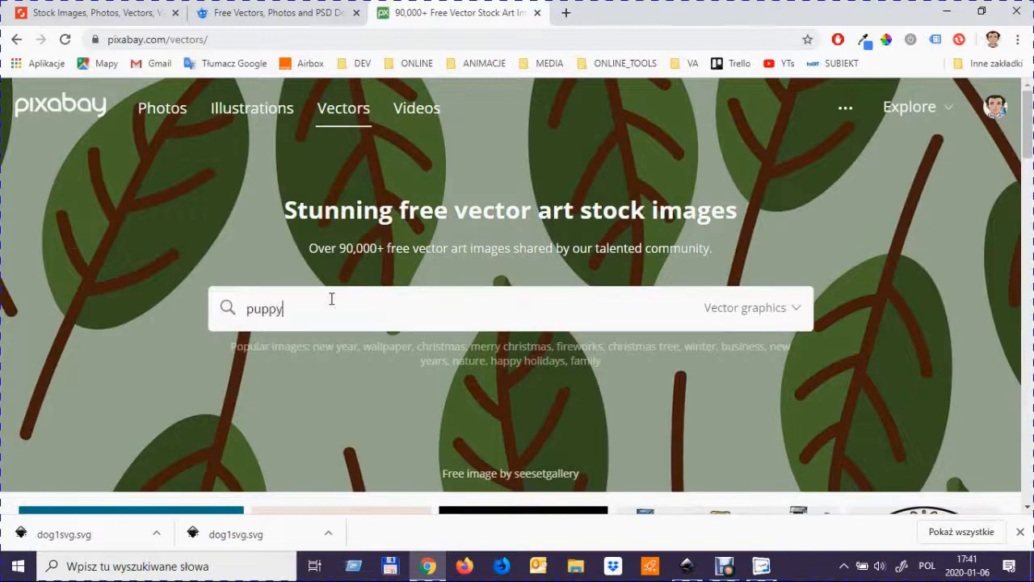
key(Return)
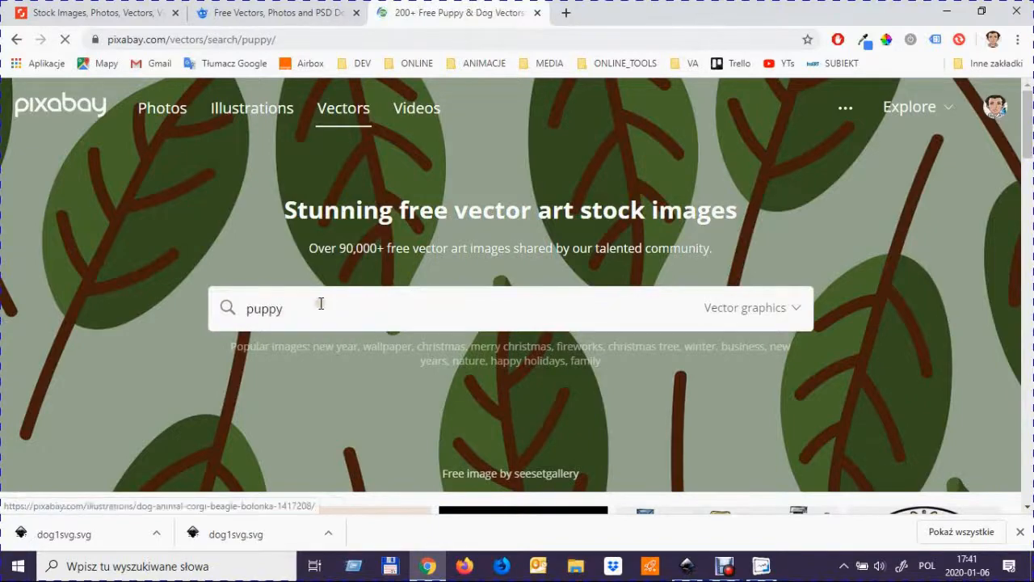
scroll(388, 305, down, 4)
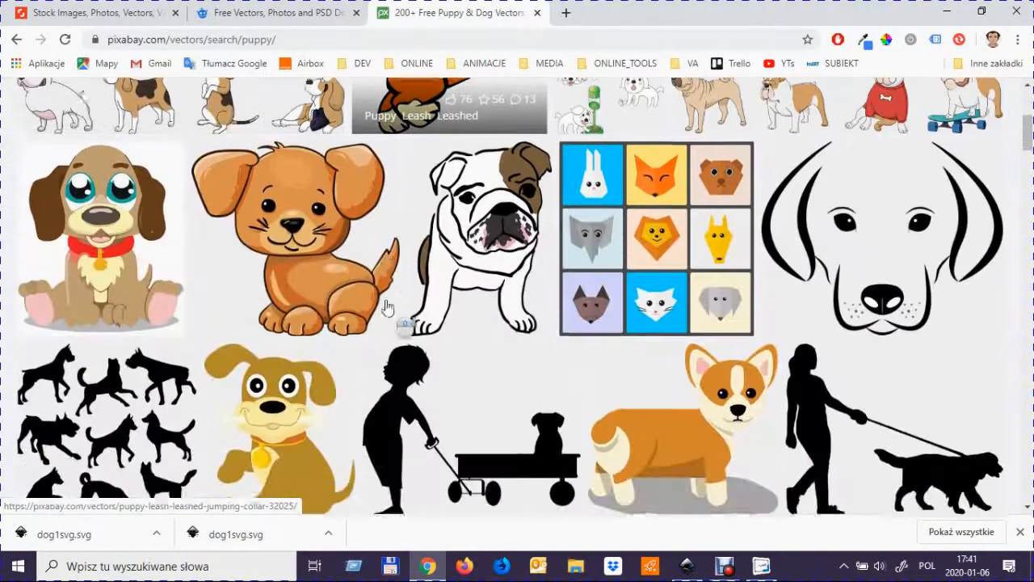
- Browse the puppy vector results and open the image page of the brown dog with a bone
scroll(388, 305, down, 8)
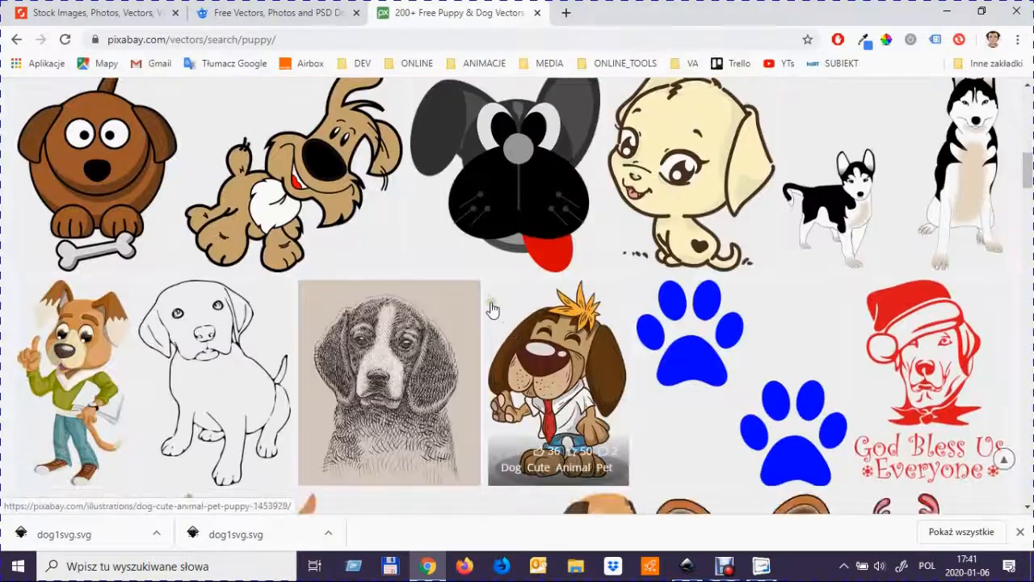
scroll(493, 309, down, 10)
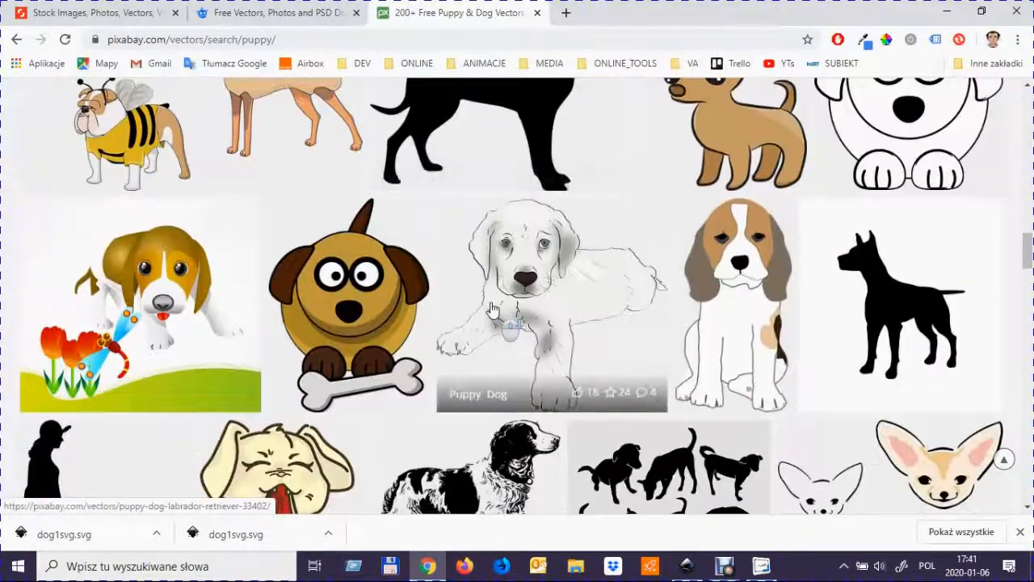
scroll(493, 310, up, 5)
click(404, 272)
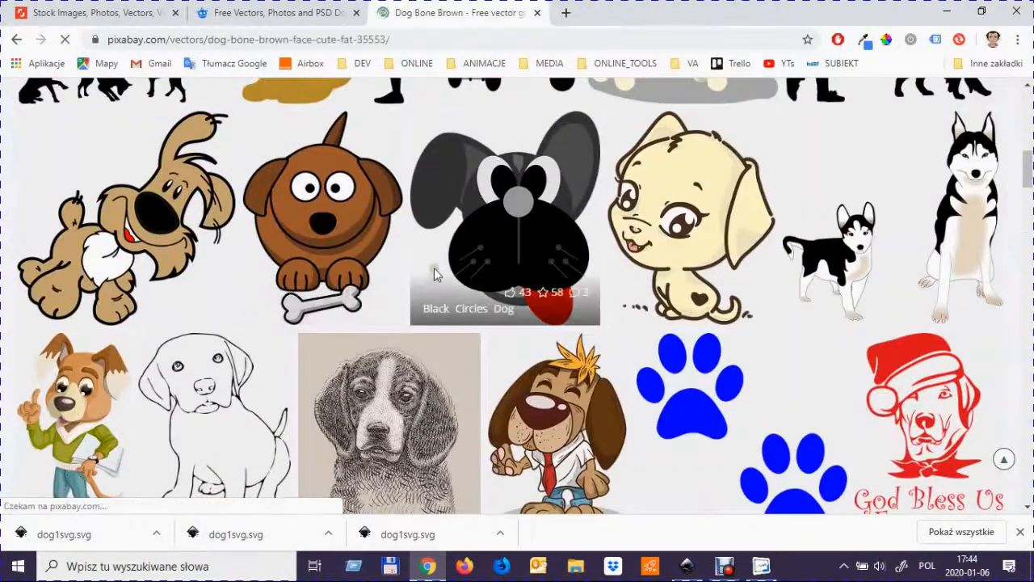
scroll(686, 253, down, 3)
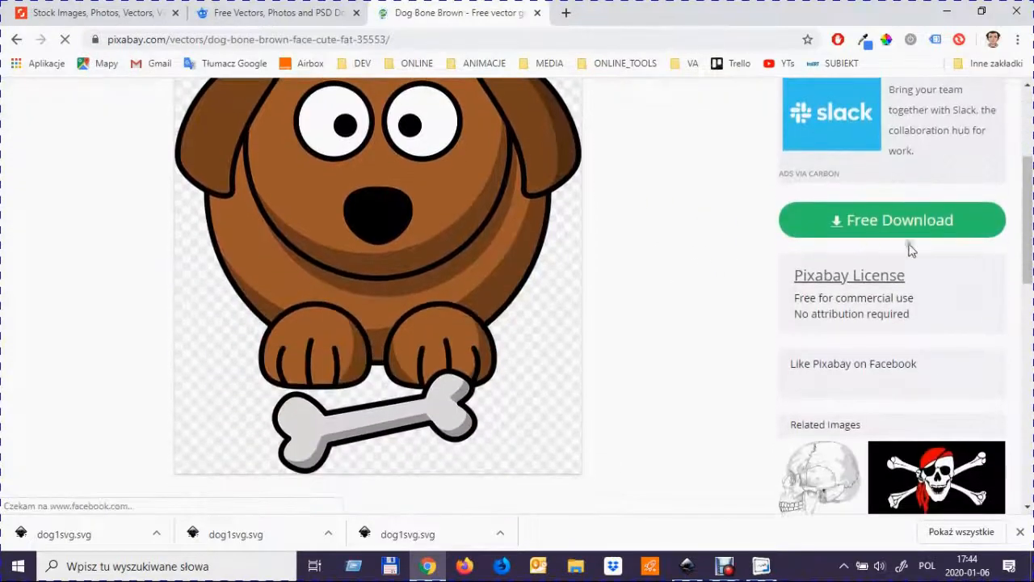
- Download the brown dog as an SVG vector graphic and save it as dog2svg in the SVG folder
click(932, 230)
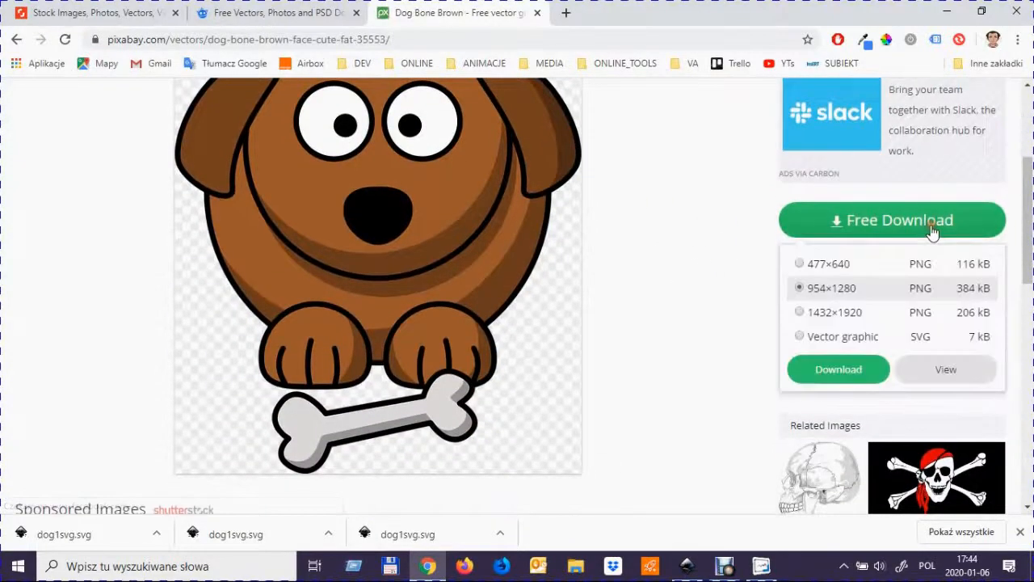
click(800, 337)
click(833, 368)
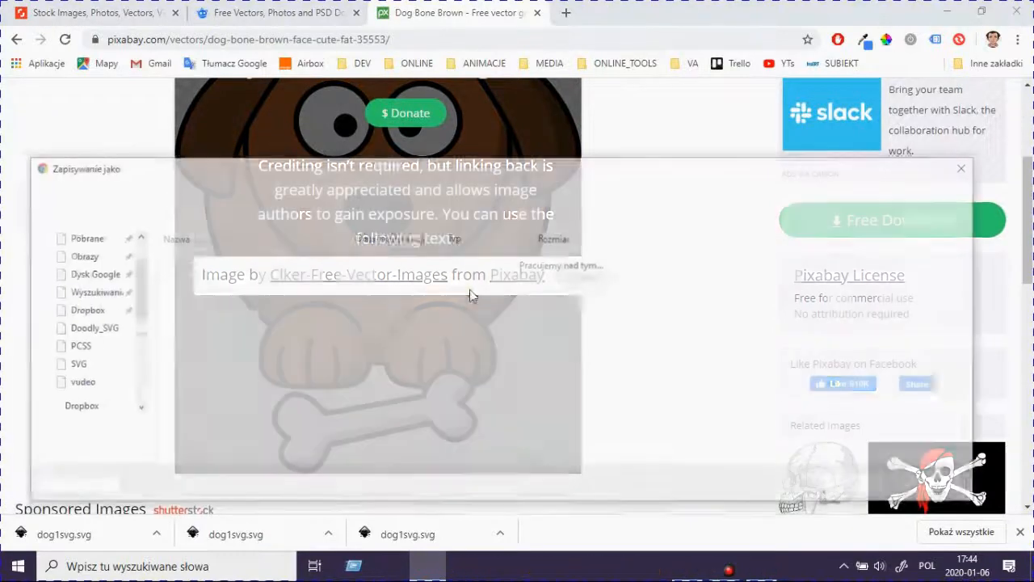
text(d)
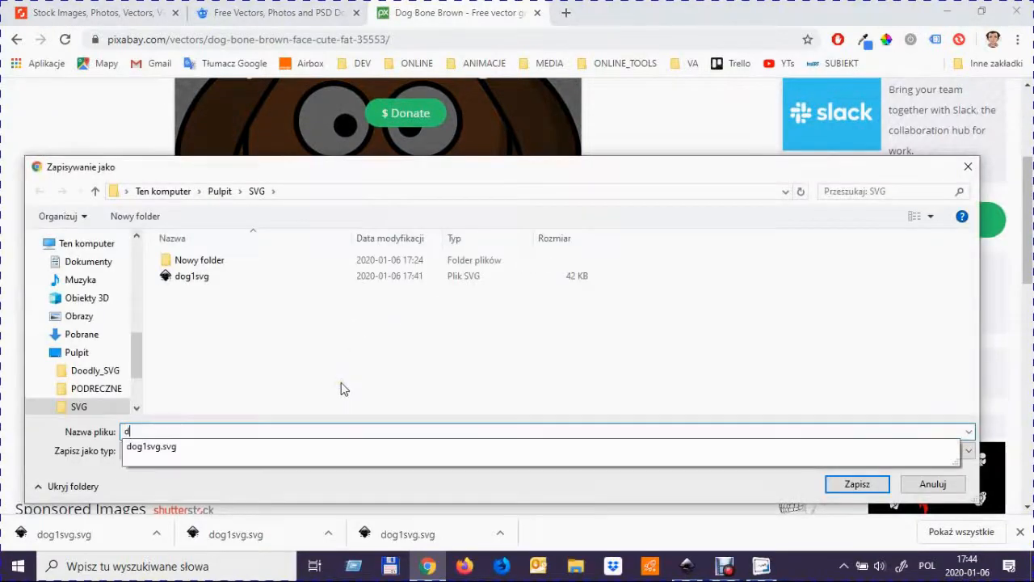
text(og2svg)
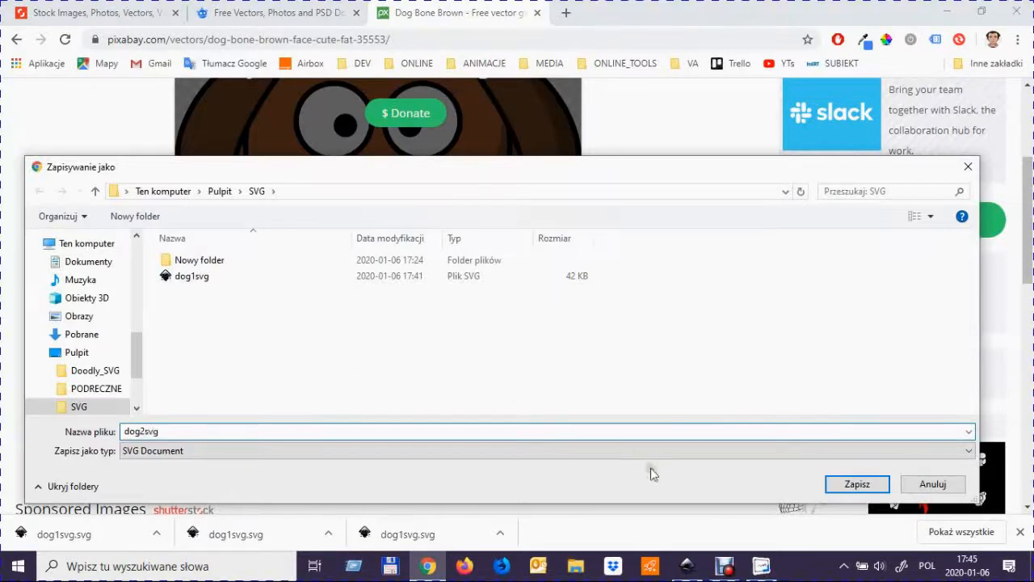
click(862, 485)
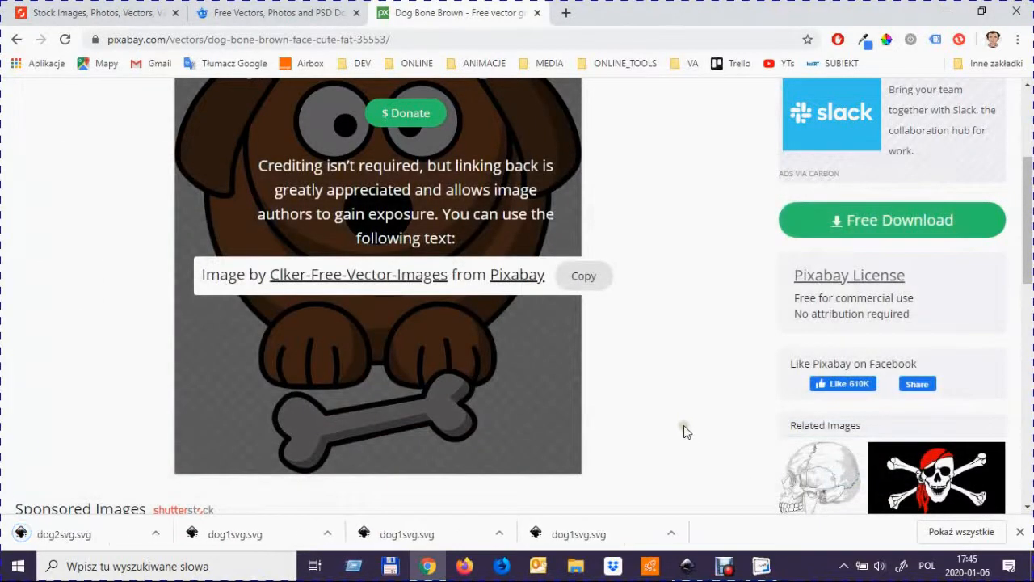
- Switch to Doodly, add dog2svg as a new prop and place it enlarged in the scene's upper-left corner
click(761, 568)
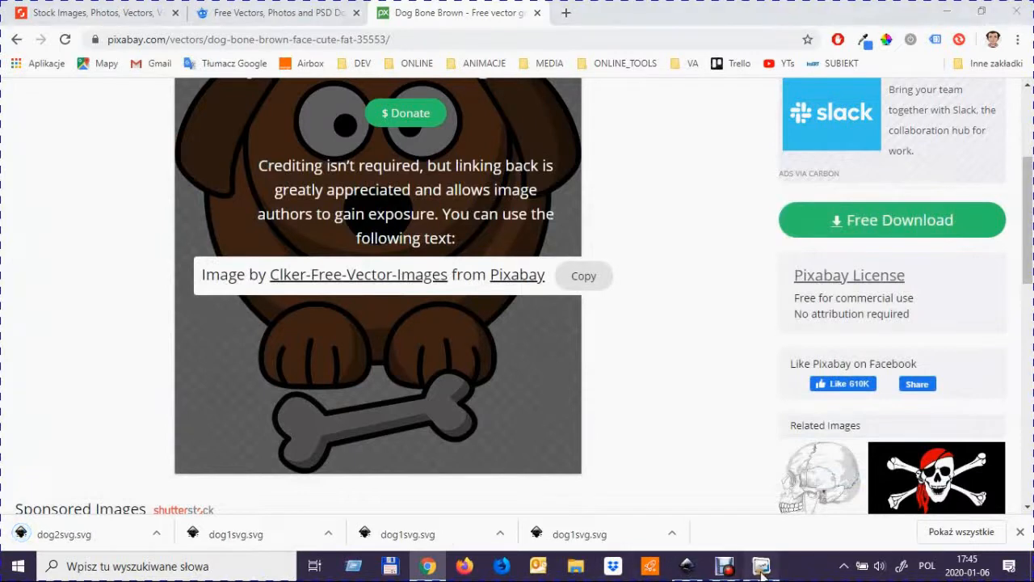
click(247, 353)
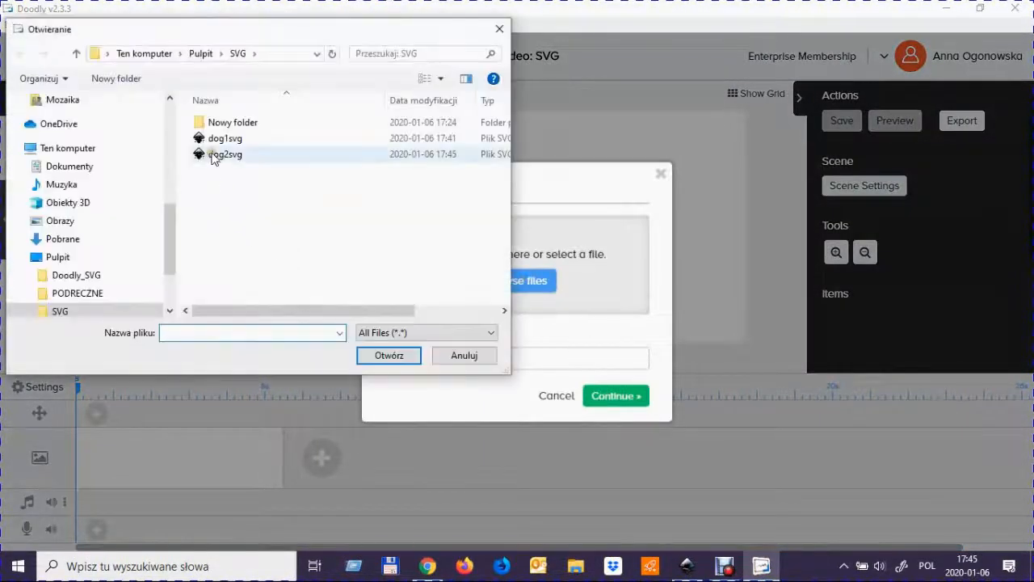
click(235, 156)
click(394, 353)
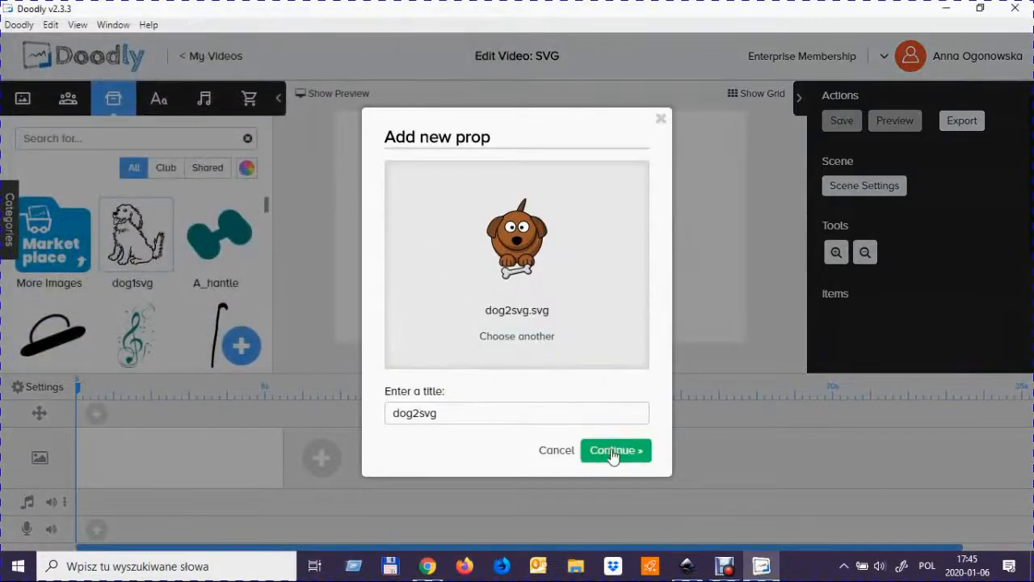
click(614, 450)
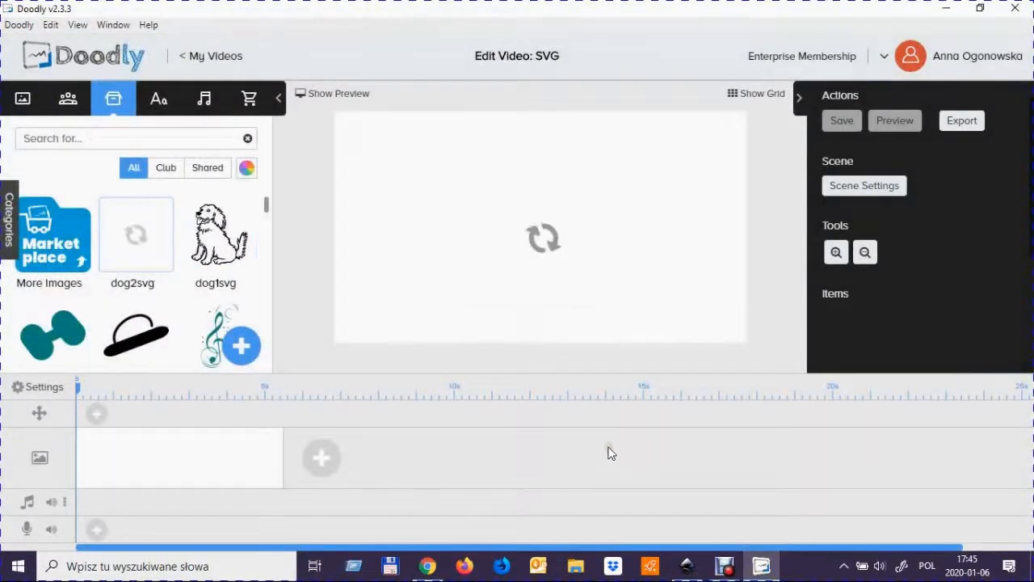
drag(562, 242, 453, 224)
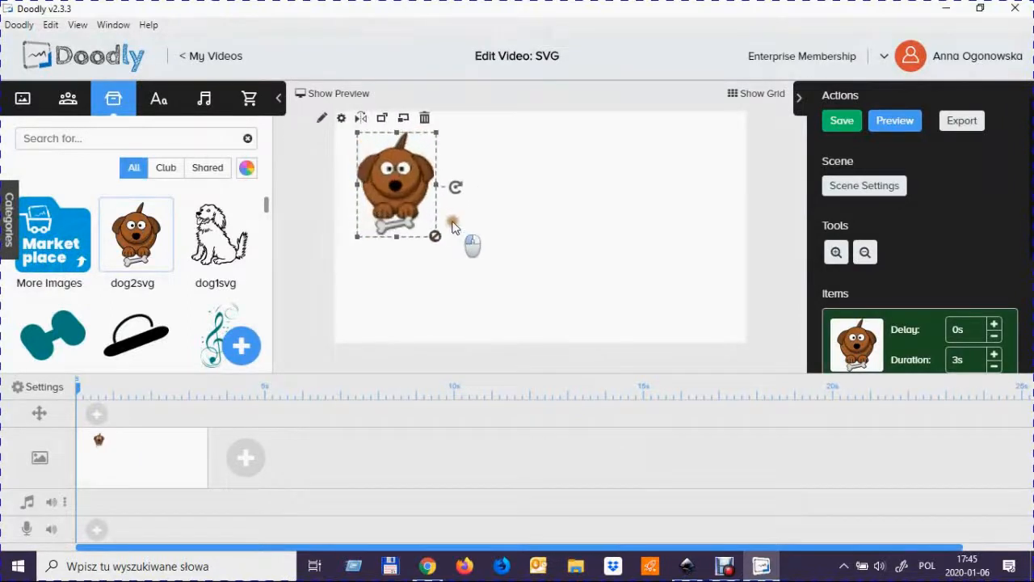
drag(391, 174, 384, 165)
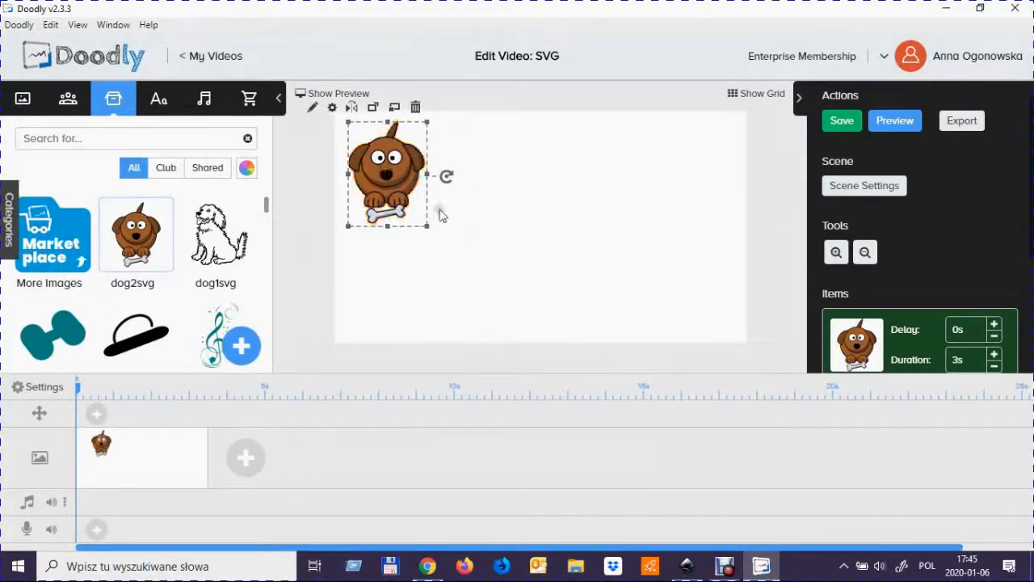
- Open the dog2svg prop for asset editing and replace its reveal paths with those loaded from the SVG
click(312, 107)
scroll(914, 361, down, 3)
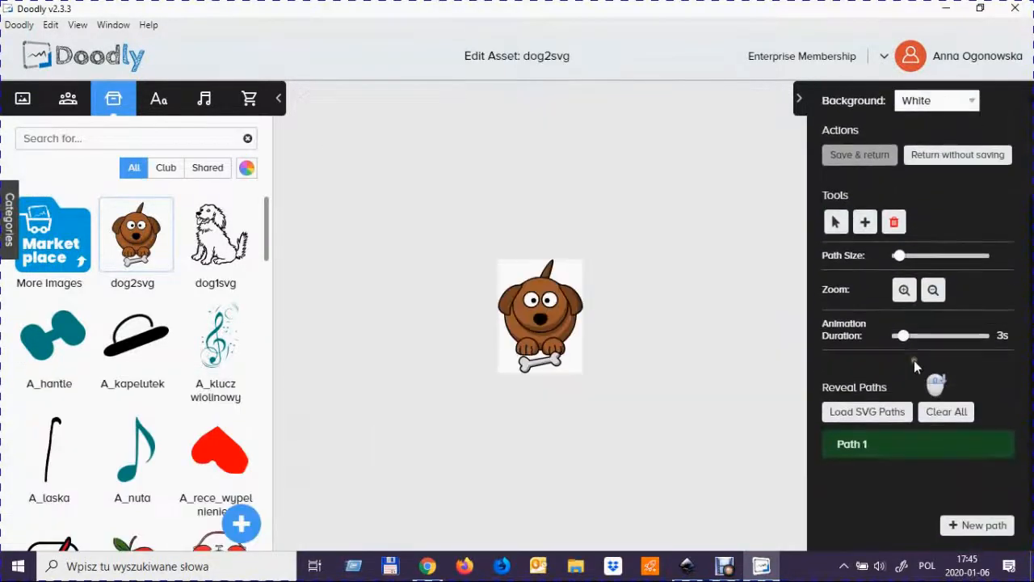
click(869, 416)
click(552, 323)
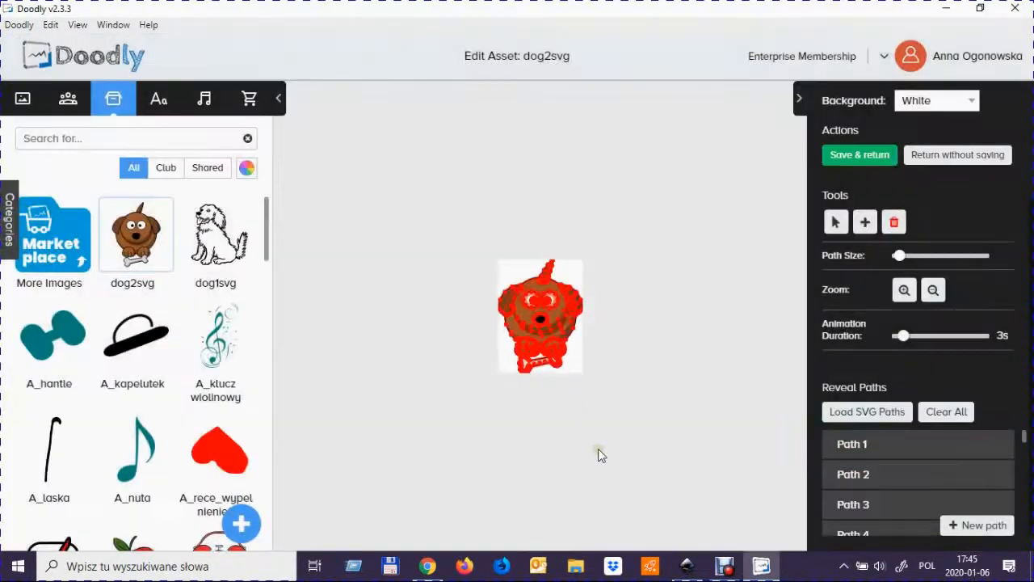
- Save the edited dog2svg asset, return to the scene, play the drawing preview and close it
click(861, 154)
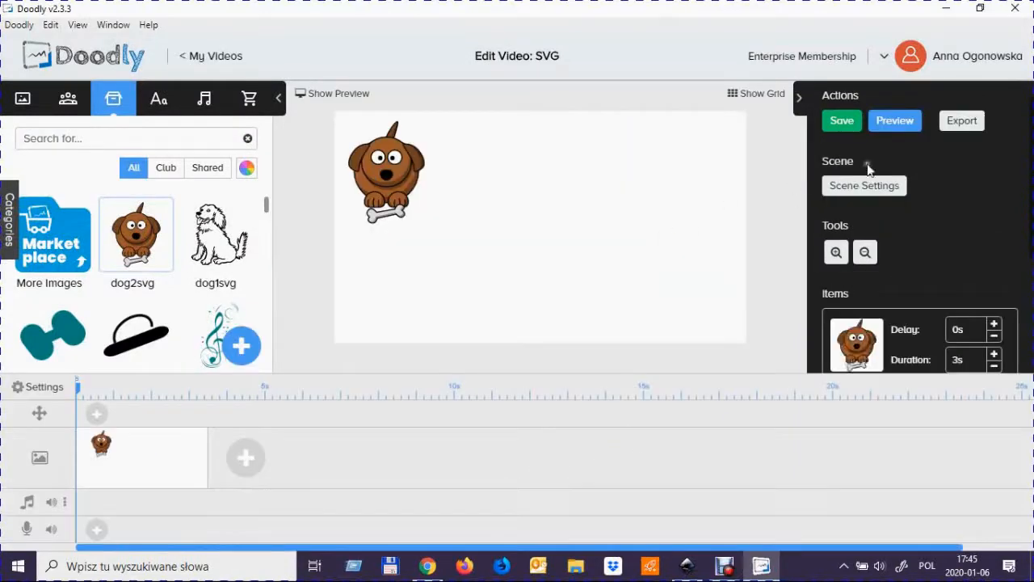
click(890, 125)
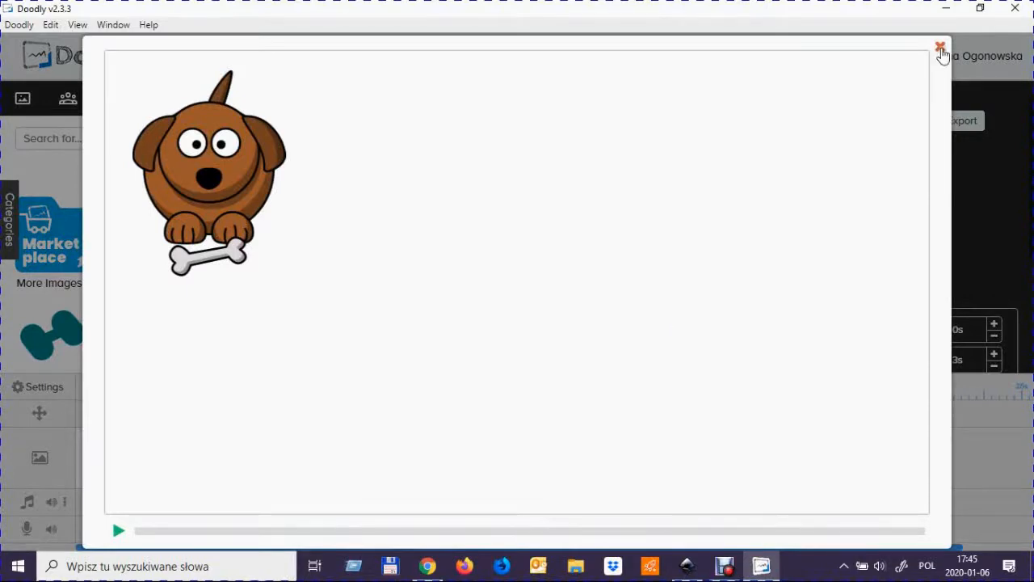
click(941, 48)
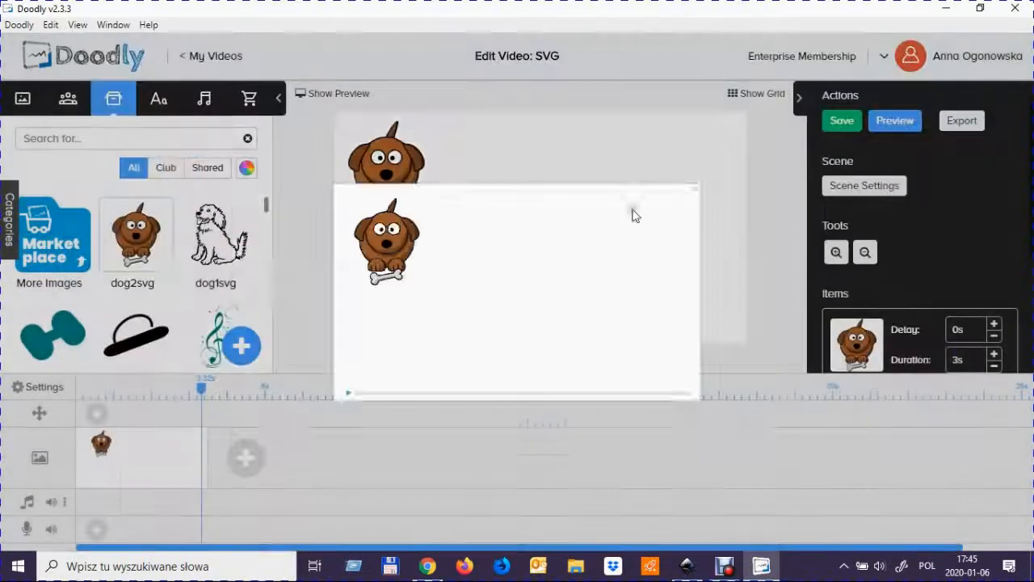
- Switch back to the browser, return to the puppy results and open the tan terrier puppy's image page
click(433, 571)
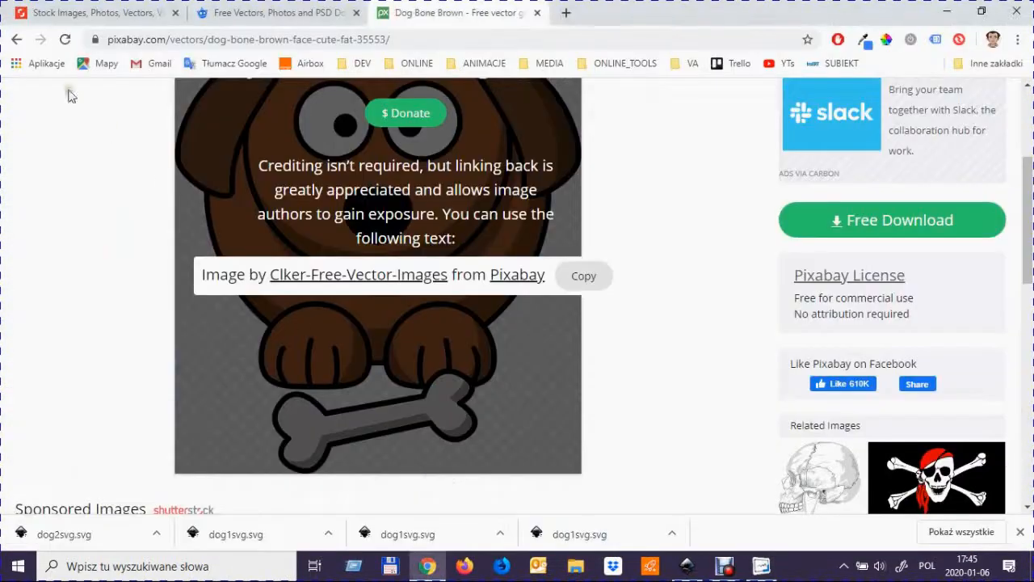
click(16, 39)
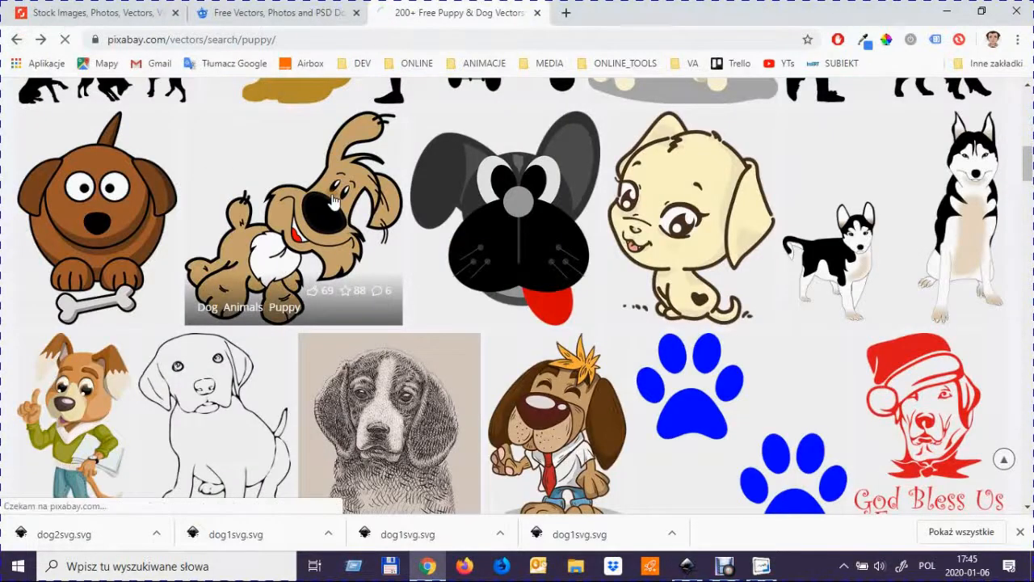
click(333, 200)
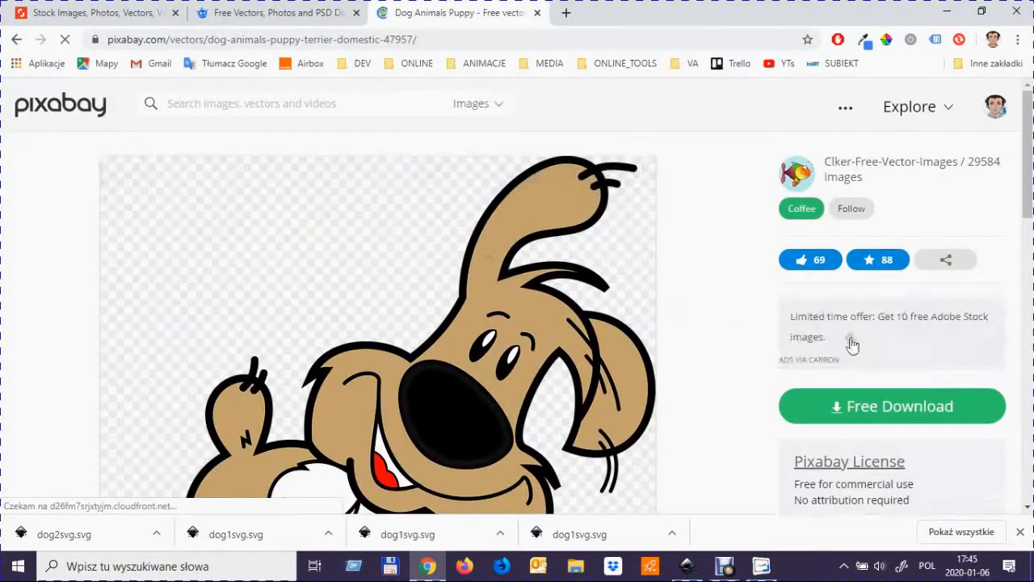
- Download the terrier puppy as an SVG vector graphic and save it as dog3svg in the SVG folder
click(889, 428)
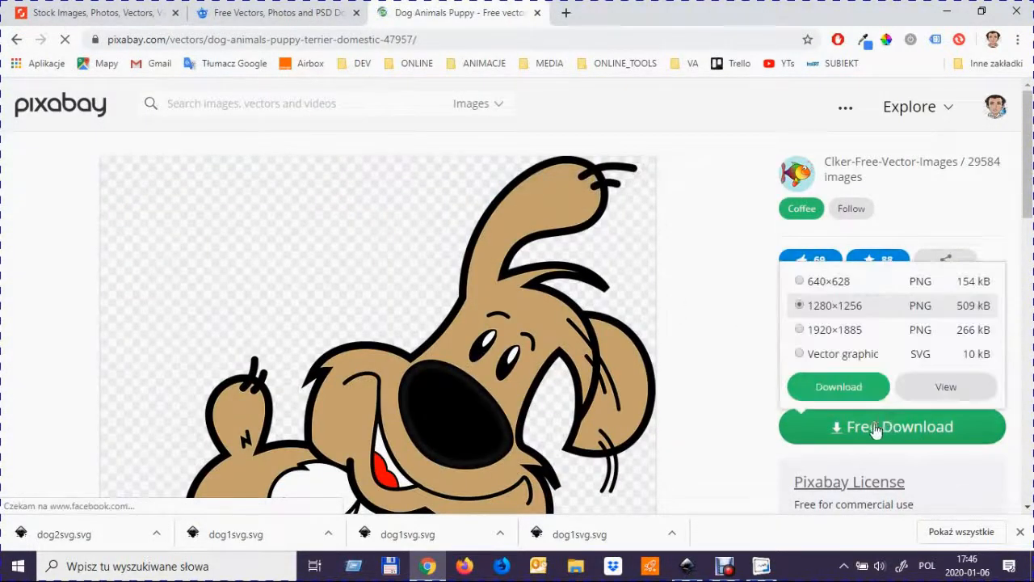
click(799, 353)
click(839, 386)
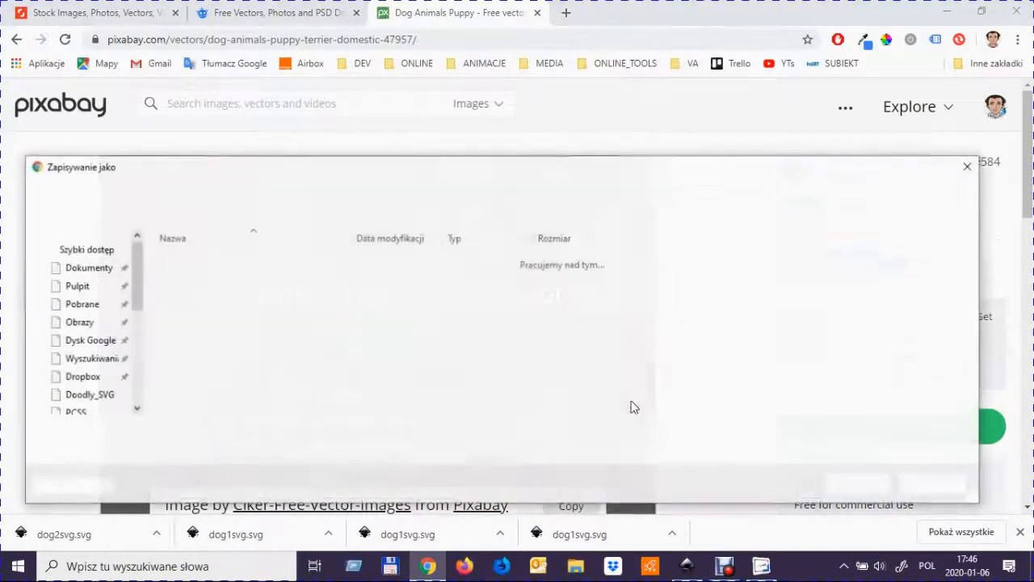
text(do)
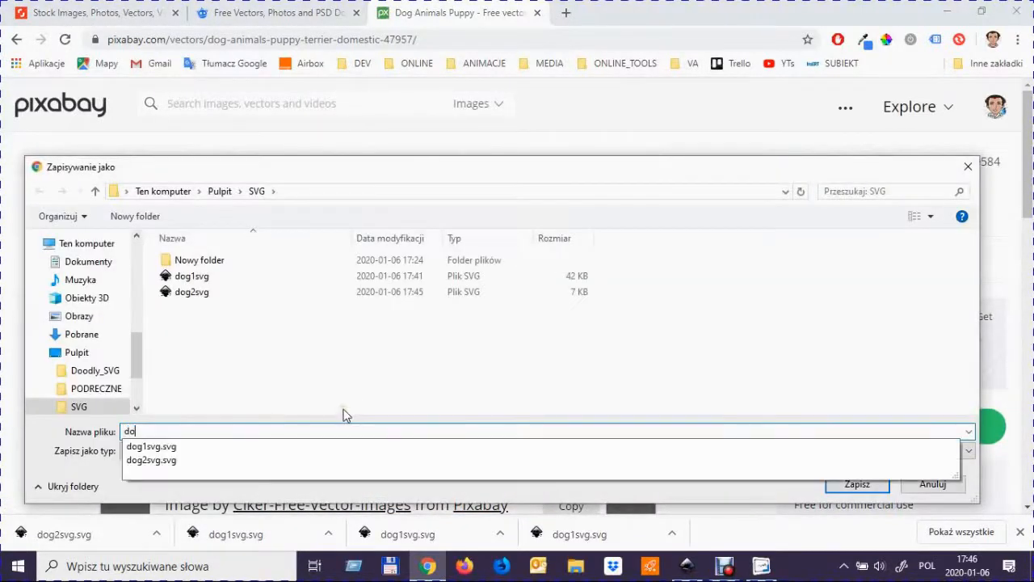
text(gs)
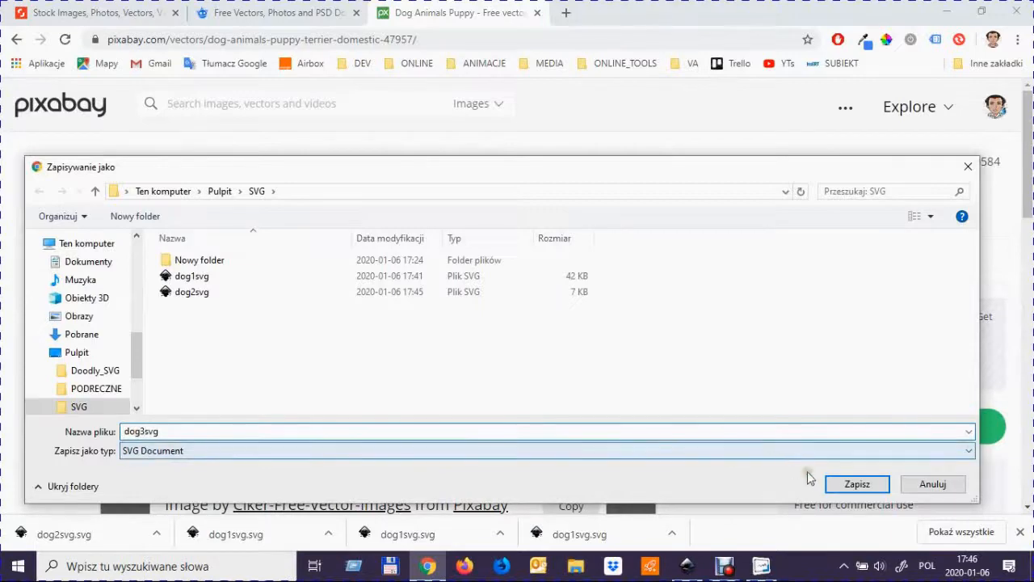
click(857, 486)
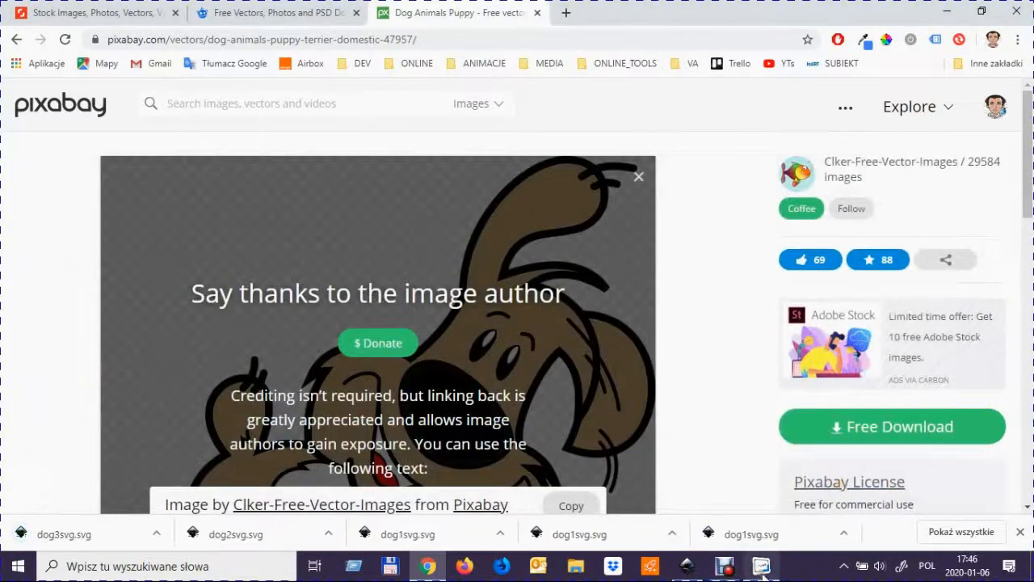
- Switch to Doodly, add dog3svg as a new prop and place it enlarged in the scene's upper-right area
click(761, 565)
click(243, 345)
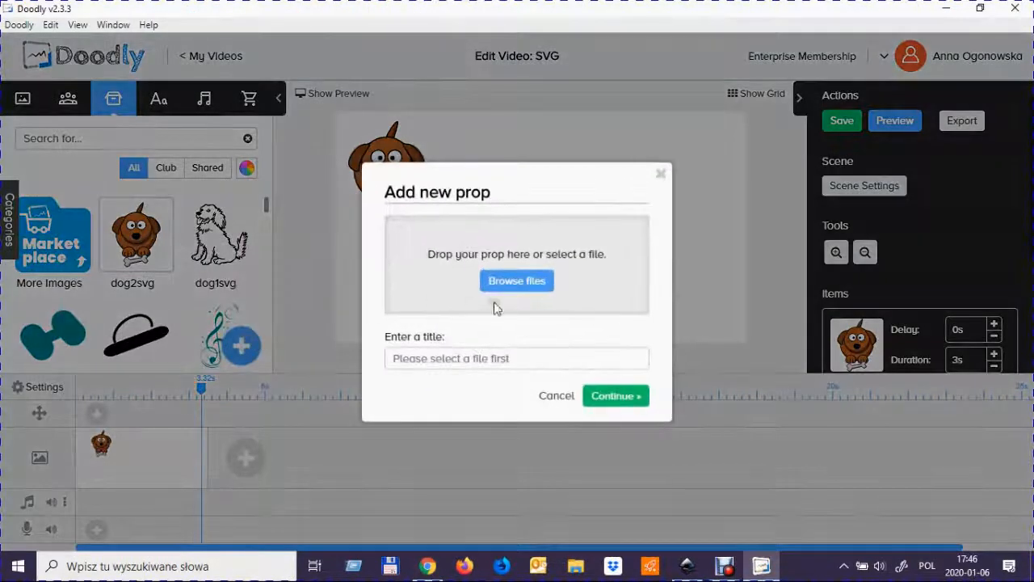
click(485, 284)
click(226, 170)
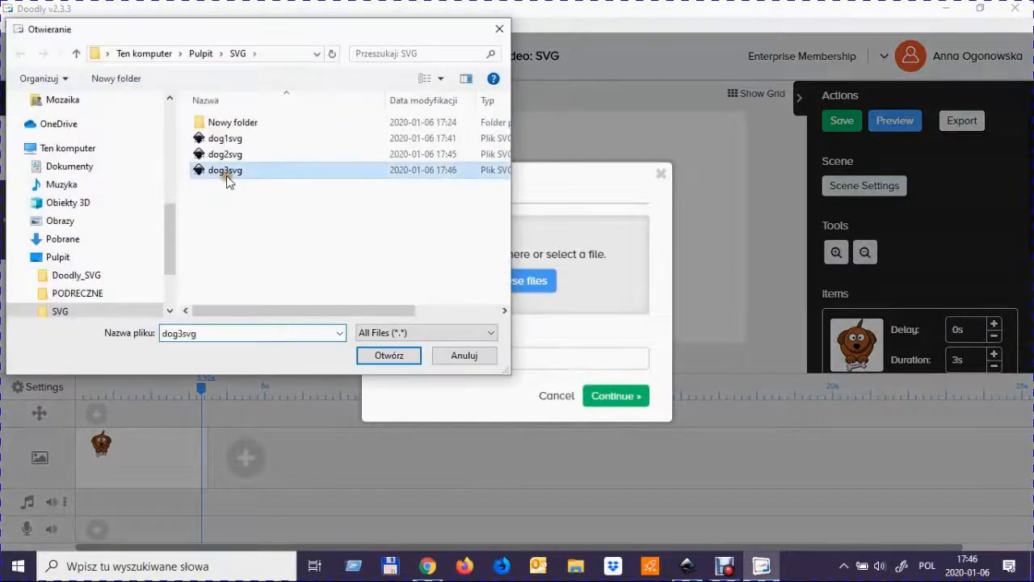
click(389, 355)
click(600, 449)
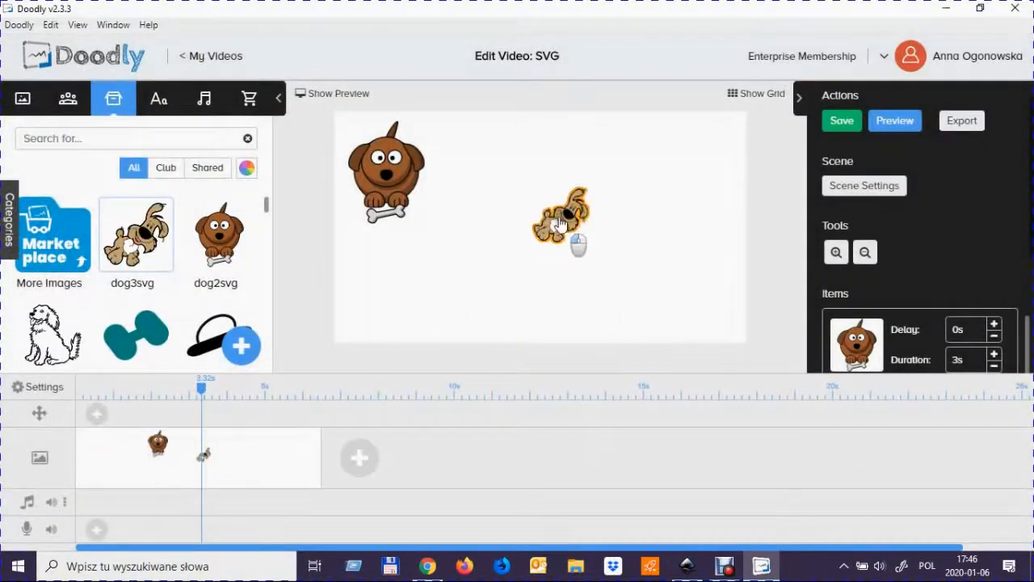
click(575, 226)
drag(637, 181, 668, 153)
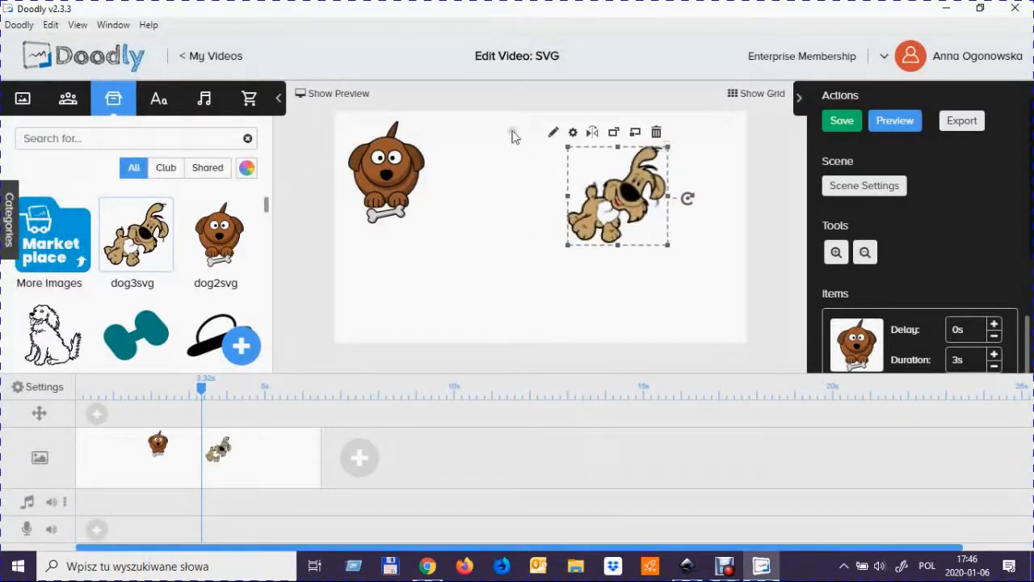
- Replace the dog3svg prop's reveal paths with those loaded from its SVG, save the asset and return to the scene
click(548, 137)
scroll(902, 305, down, 4)
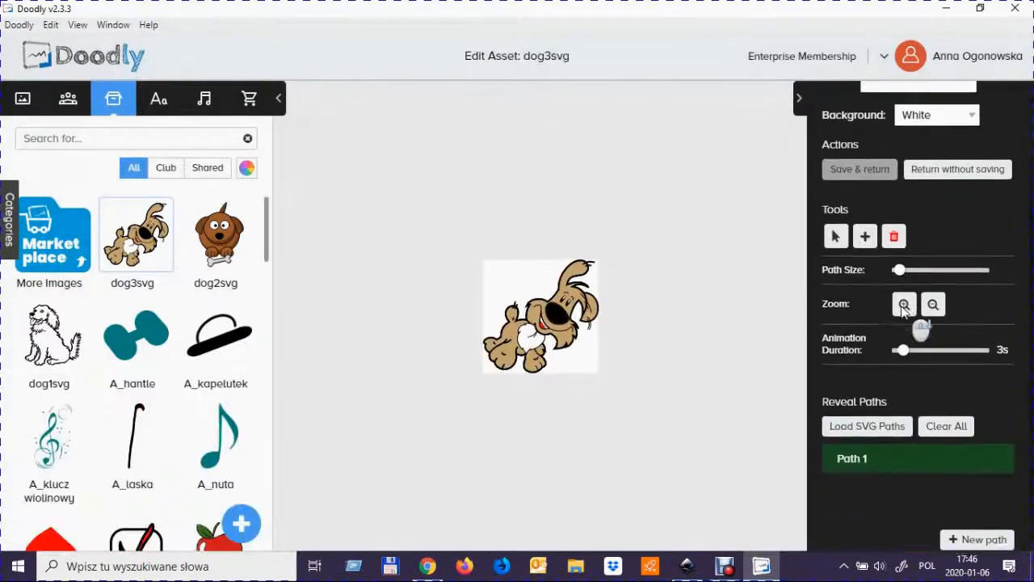
click(865, 412)
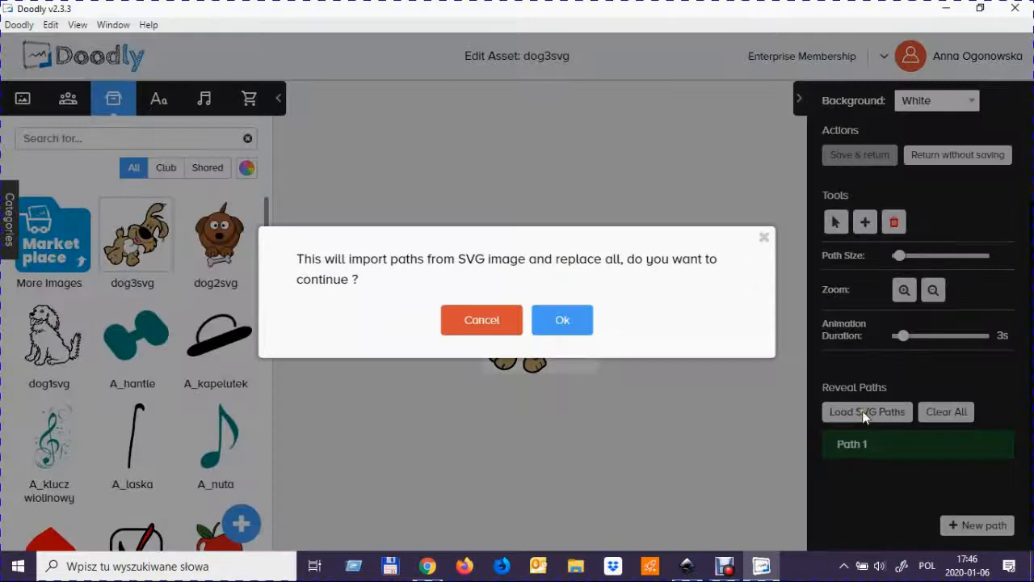
click(574, 326)
click(858, 156)
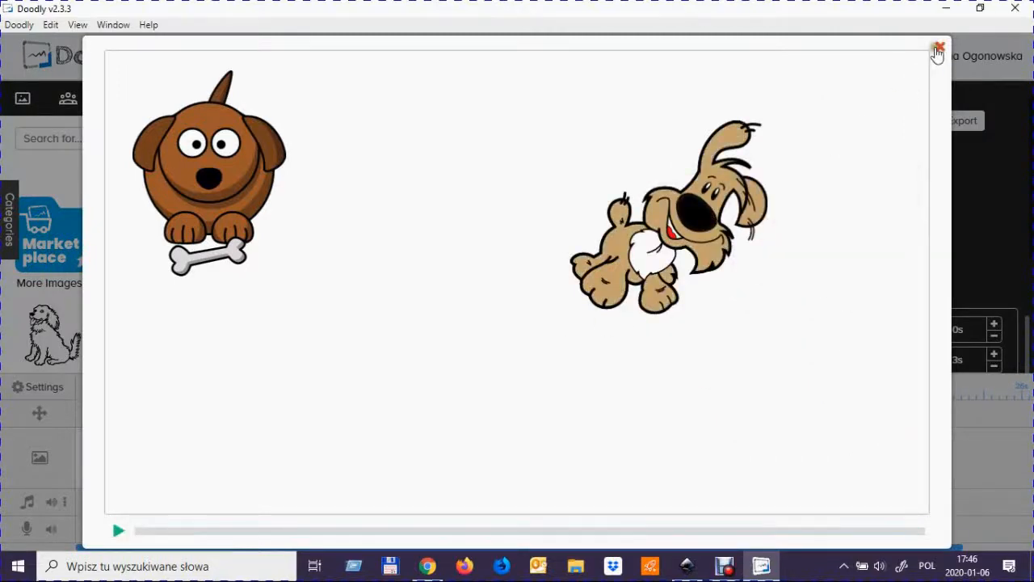
- Close the preview, remove the tan terrier puppy from the scene and shift the brown dog slightly towards the scene's left edge
click(938, 51)
drag(638, 224, 678, 201)
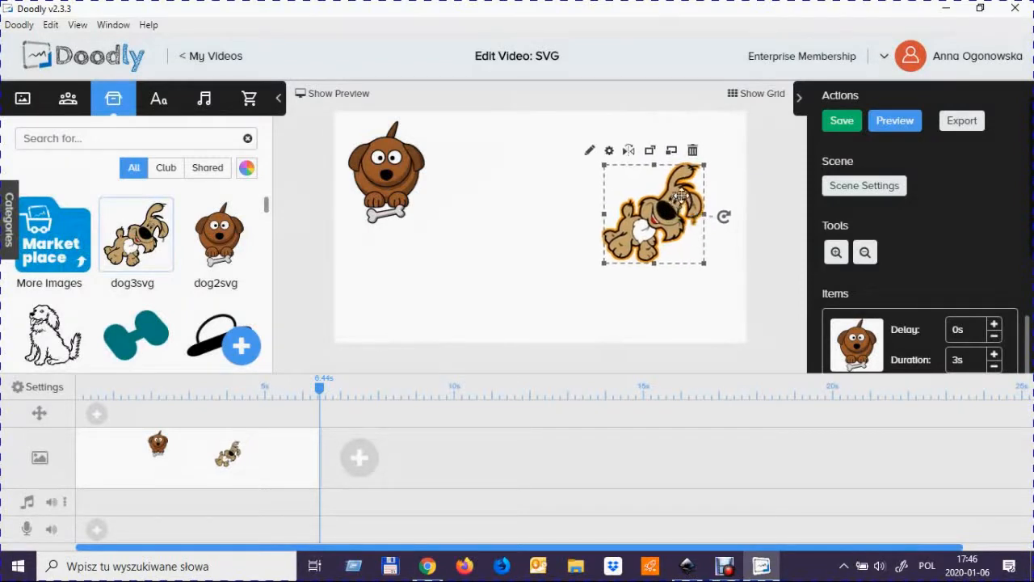
click(693, 151)
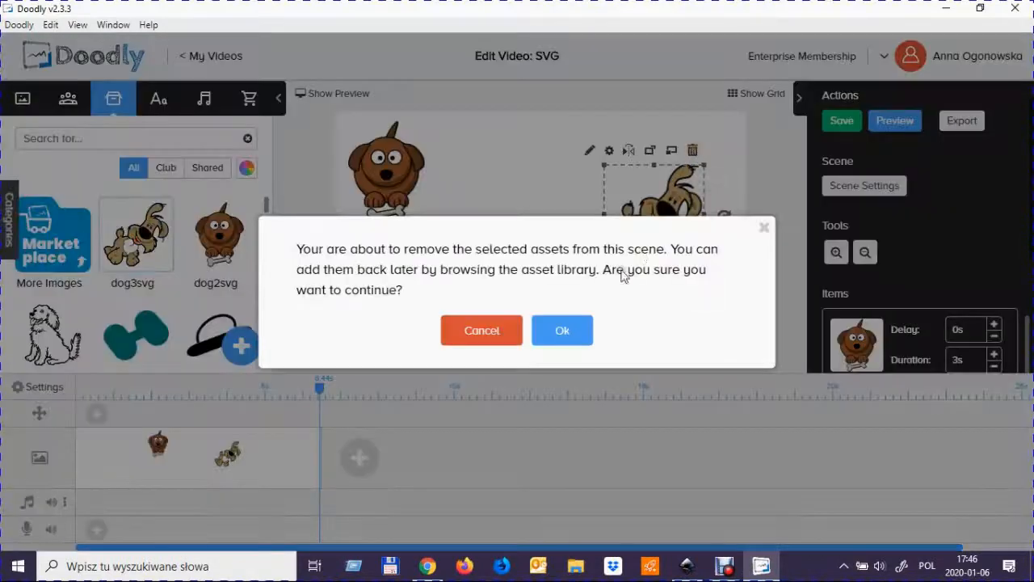
click(579, 327)
click(389, 170)
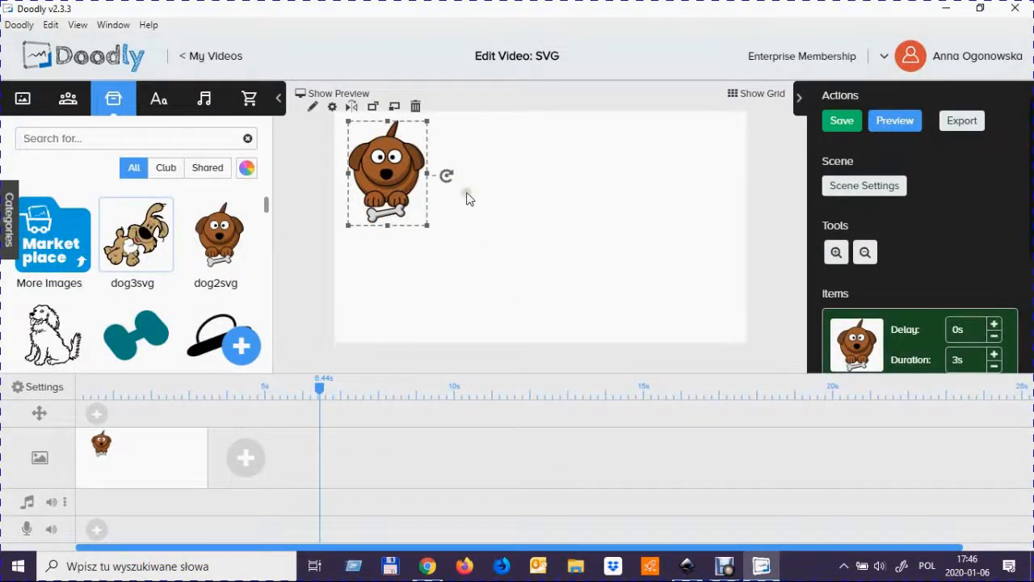
mouse_move(387, 168)
mouse_down()
mouse_move(423, 196)
mouse_move(384, 170)
mouse_up()
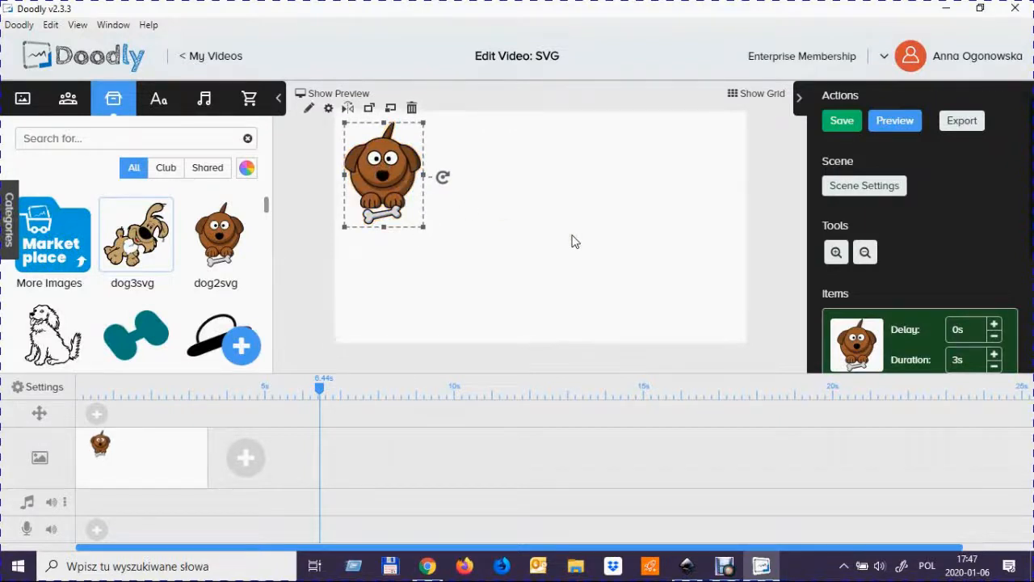
- Switch to the browser, return to the puppy vector results and open the brown dog with bone image page
click(450, 566)
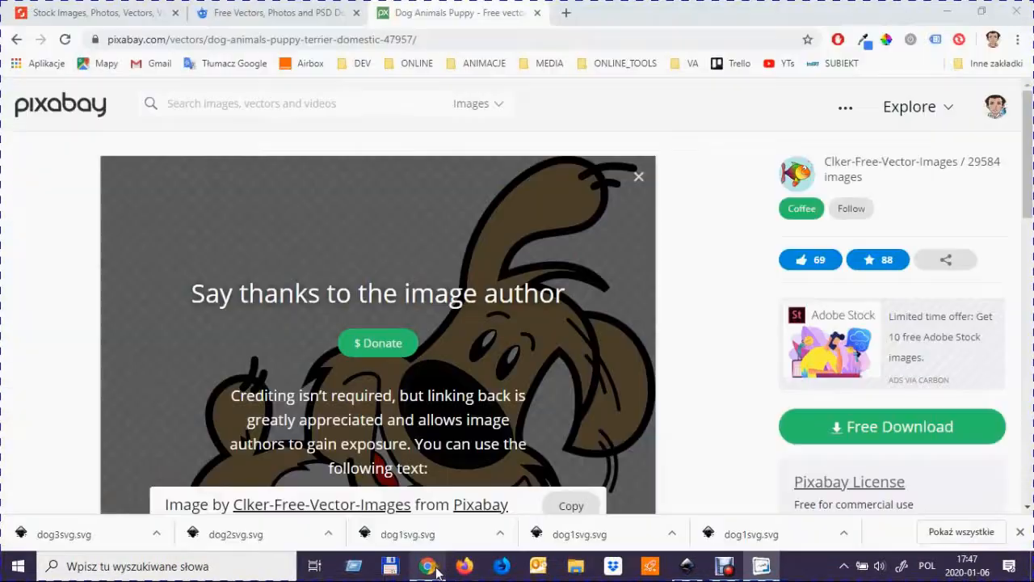
click(15, 41)
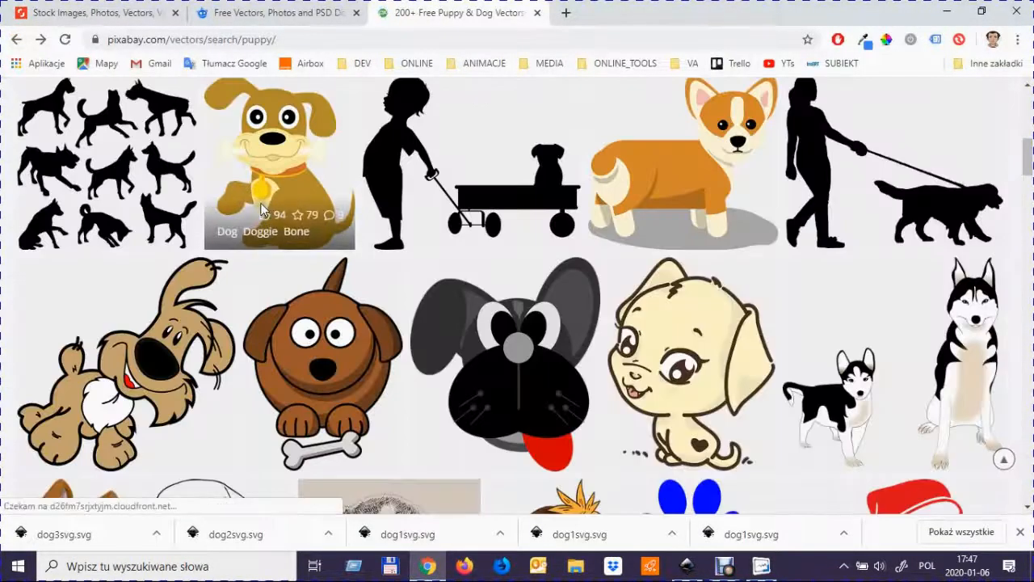
click(297, 333)
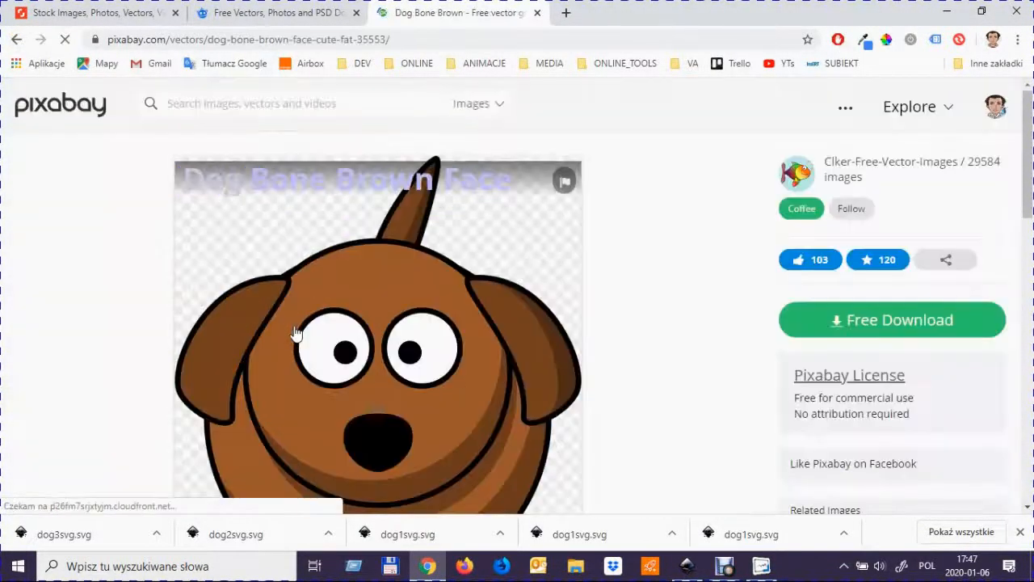
- Download the brown dog as a 954×1280 PNG and save it as do2png in the SVG folder
click(897, 316)
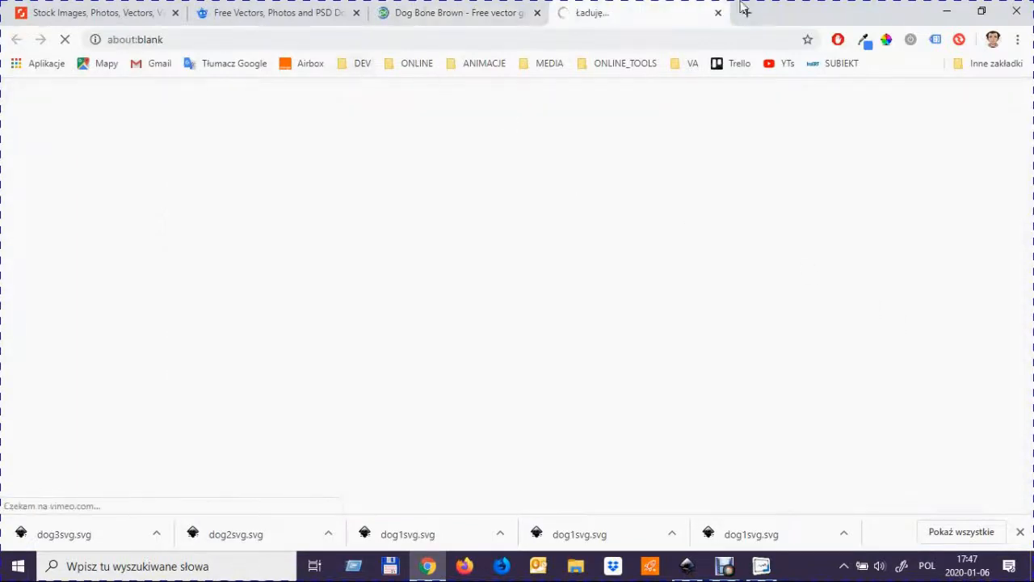
click(719, 12)
click(846, 422)
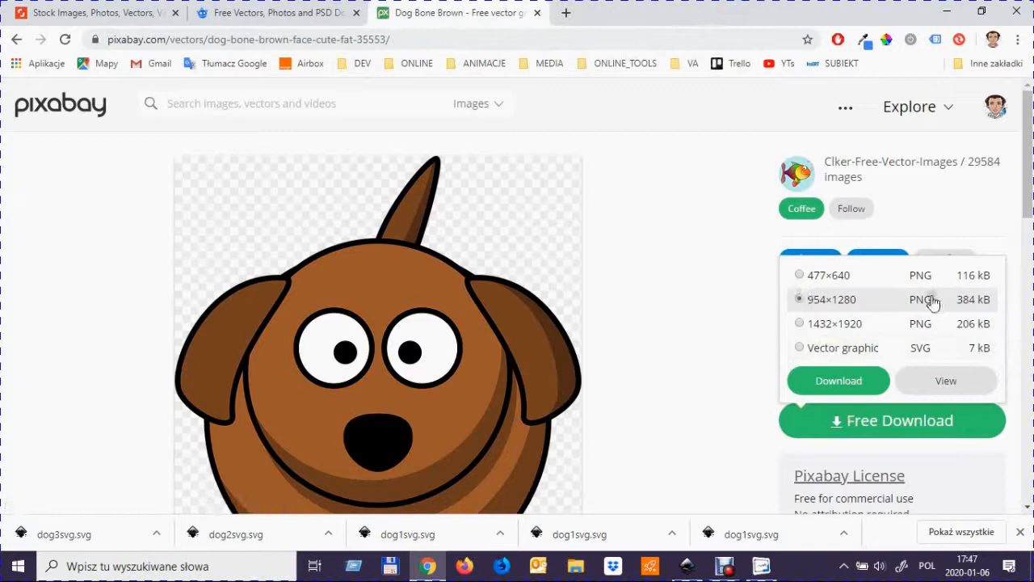
click(839, 388)
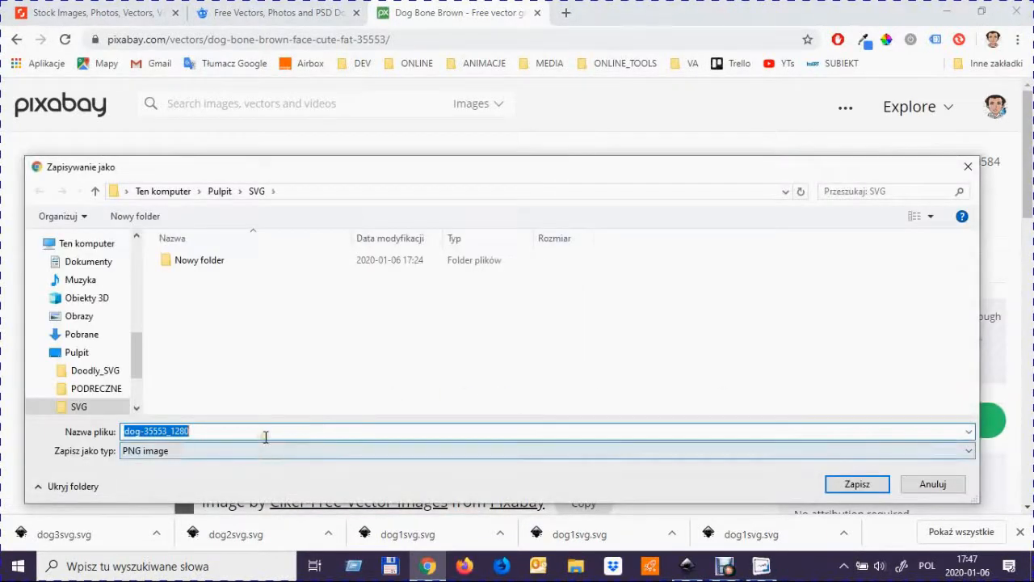
text(do2png)
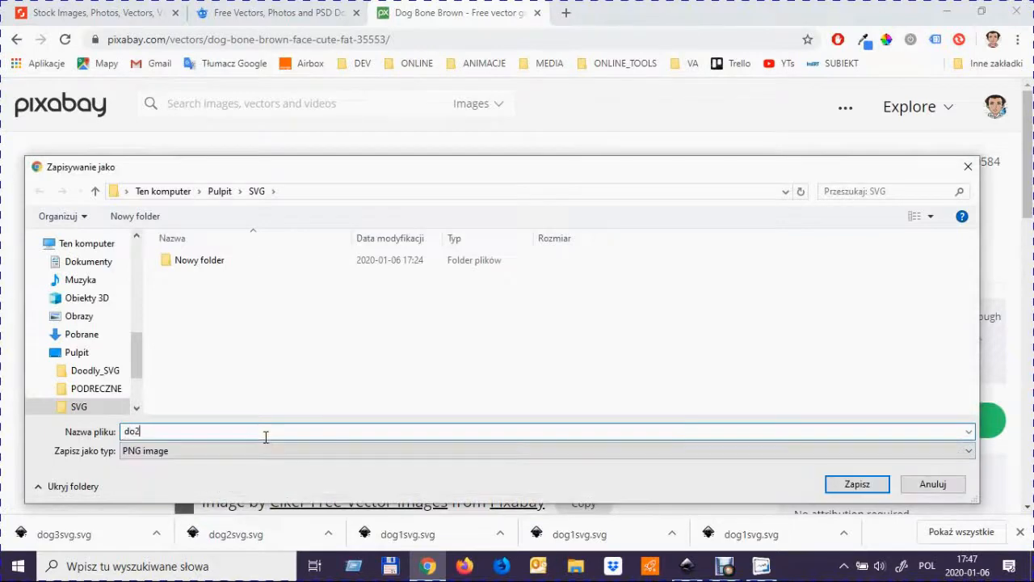
click(884, 484)
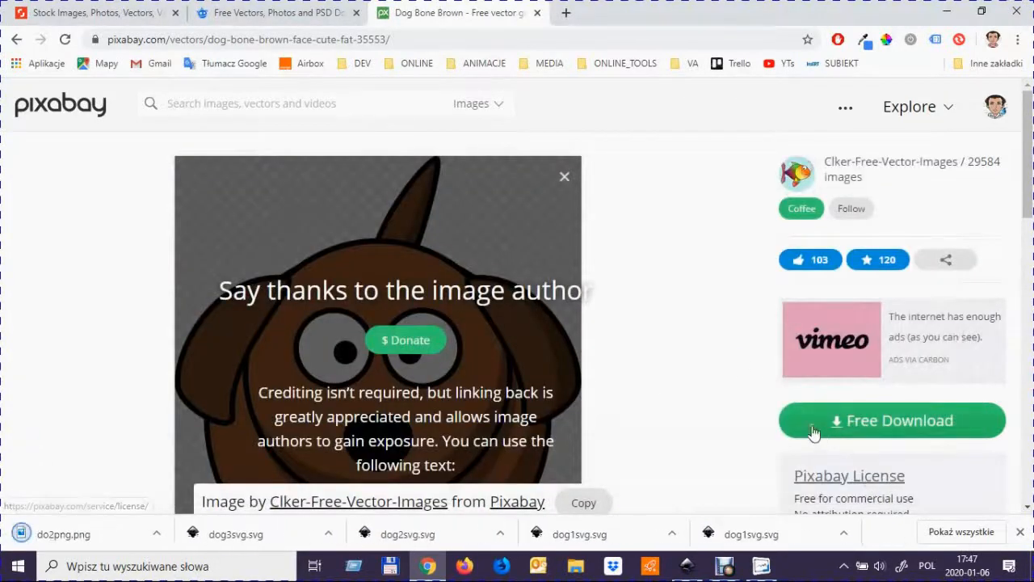
- Search Google in a new tab for "conversion png to svg" and open Convertio's PNG to SVG converter
click(570, 13)
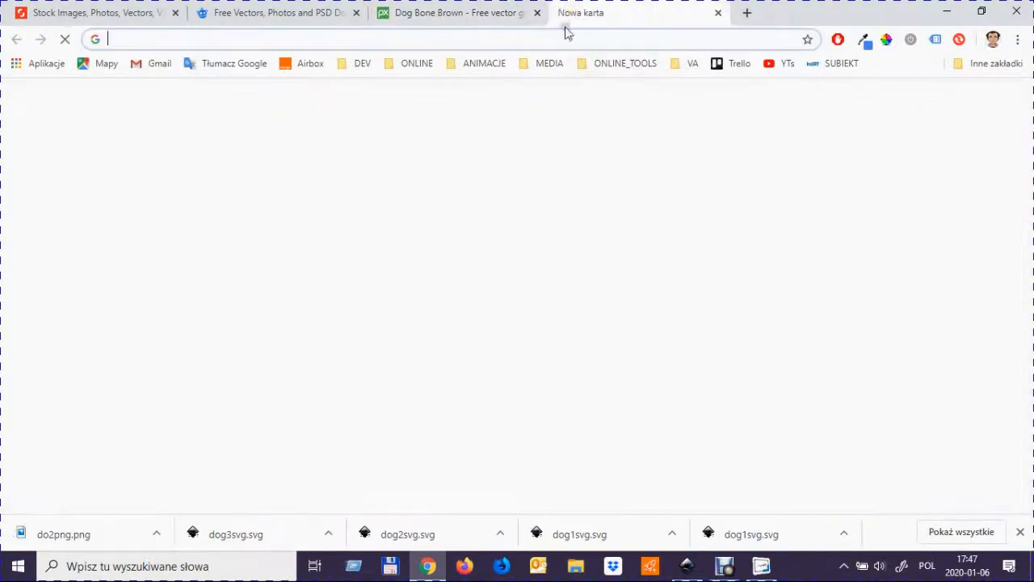
click(377, 321)
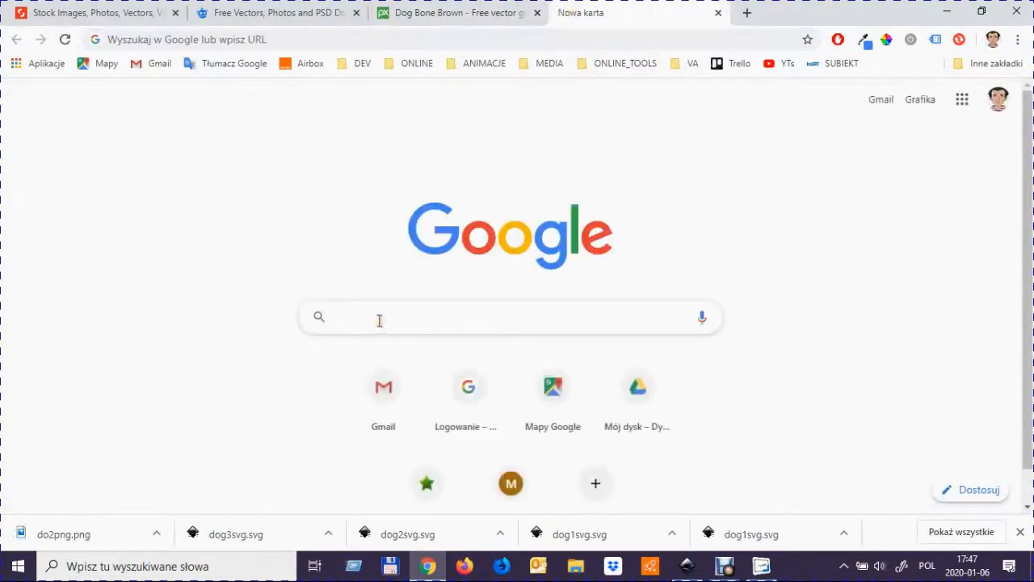
text(c)
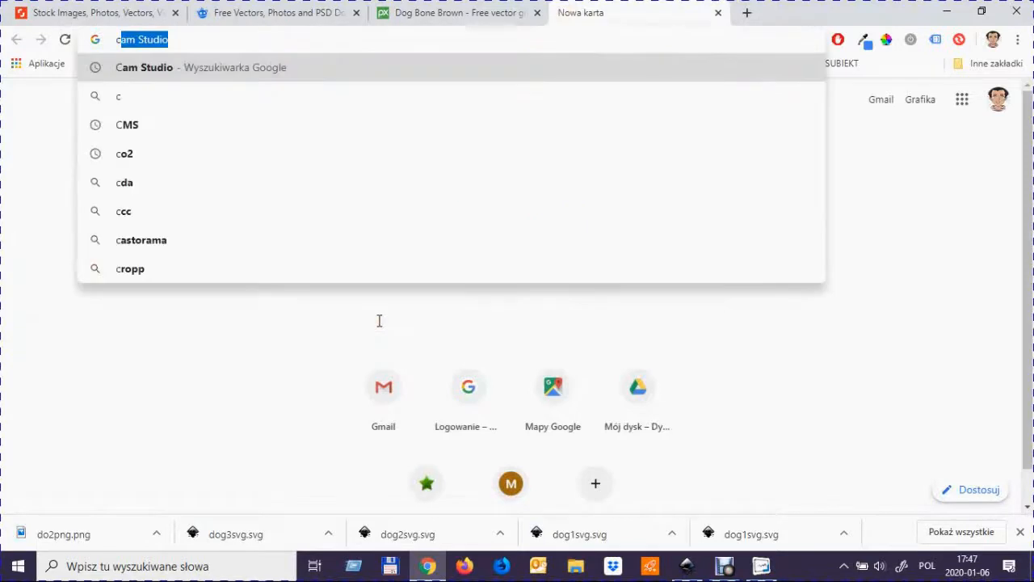
text(onv)
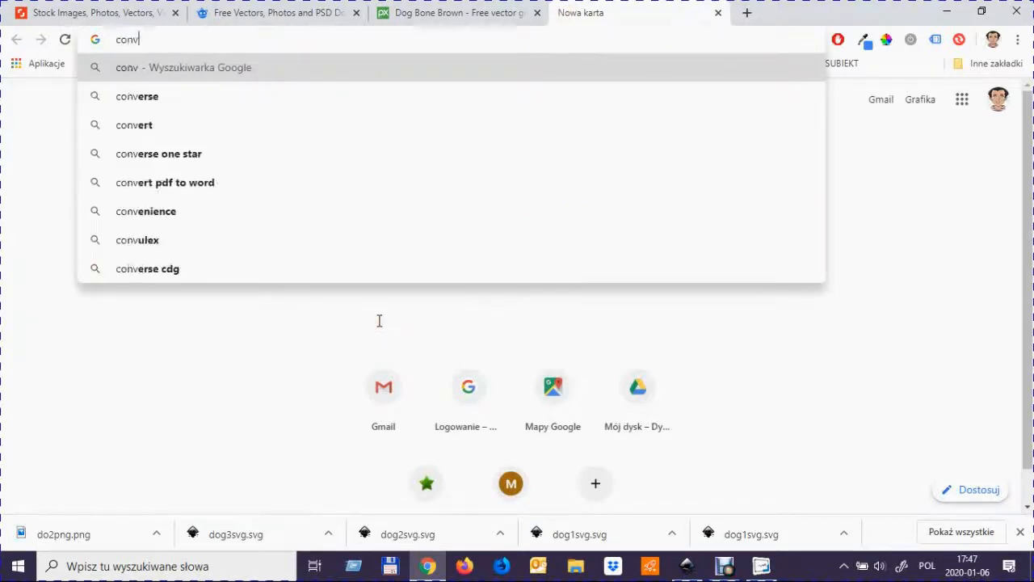
text(ersion )
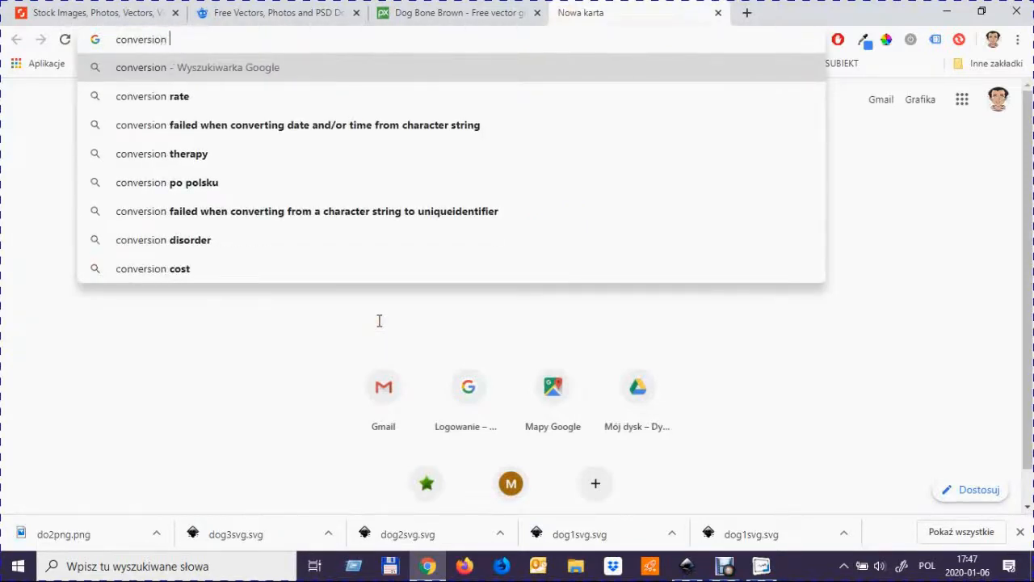
text(png to )
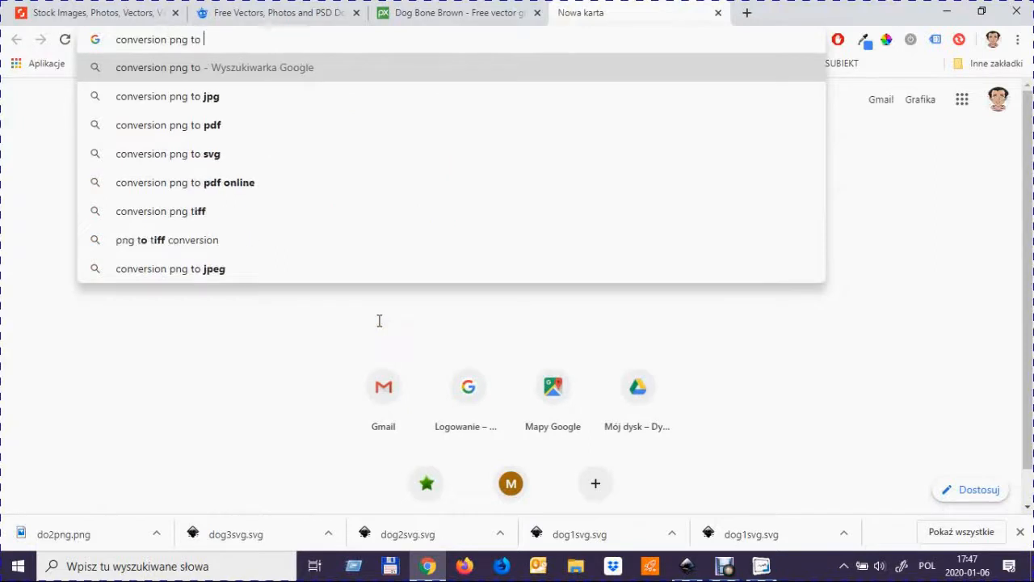
text(svg)
key(Return)
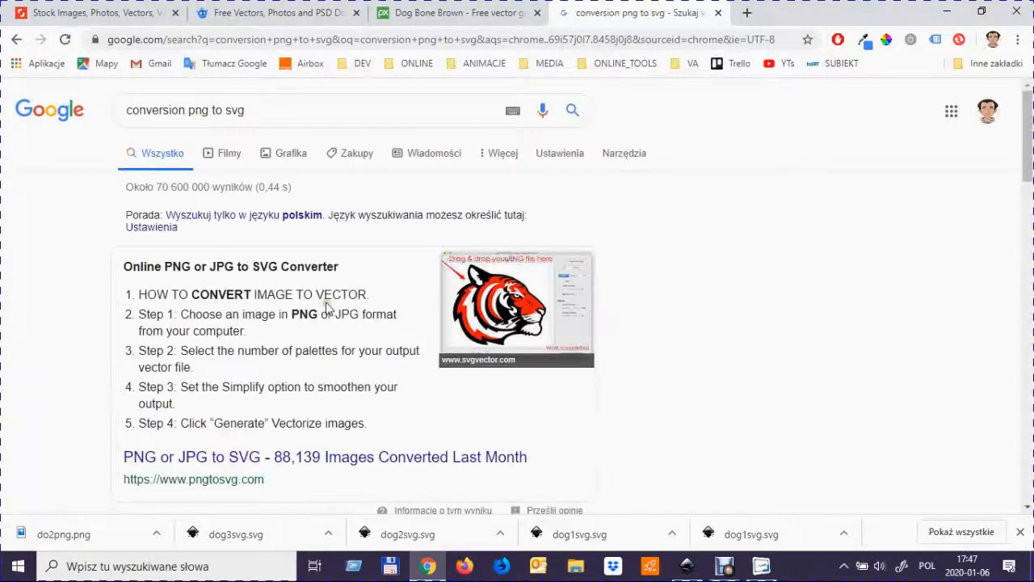
scroll(327, 306, down, 10)
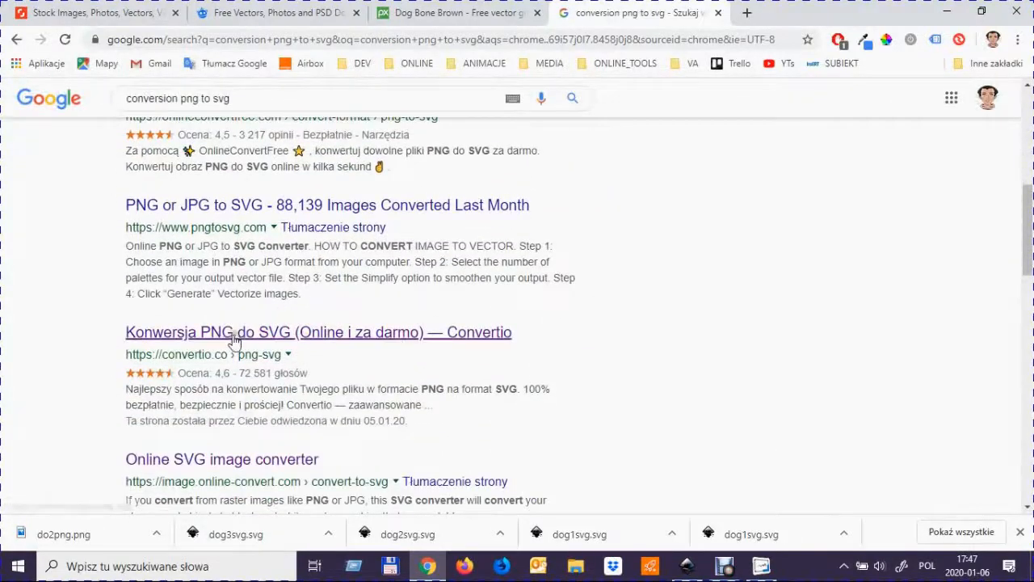
click(234, 339)
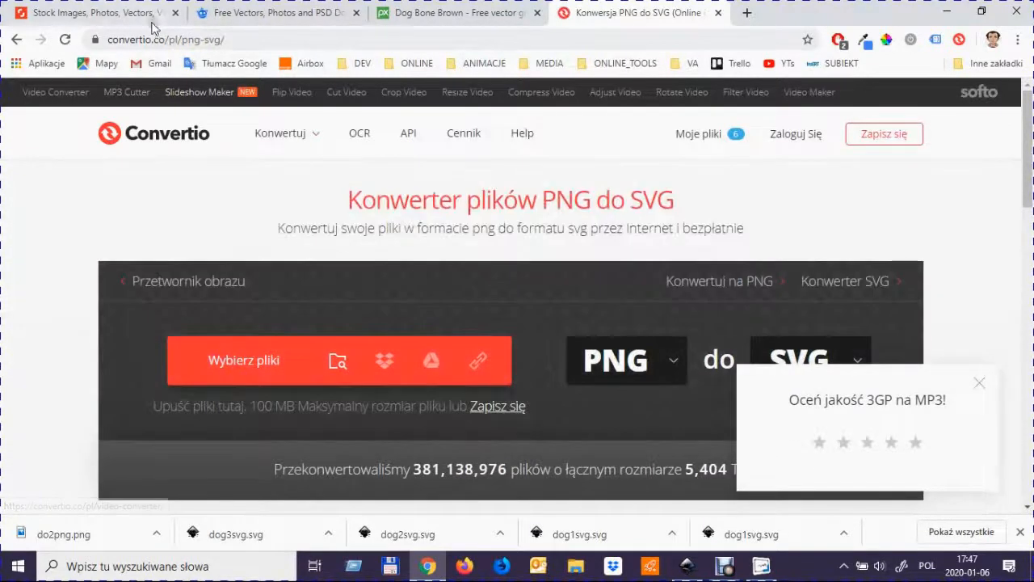
- Upload do2png from the SVG folder to the converter and convert it to SVG
scroll(226, 250, down, 2)
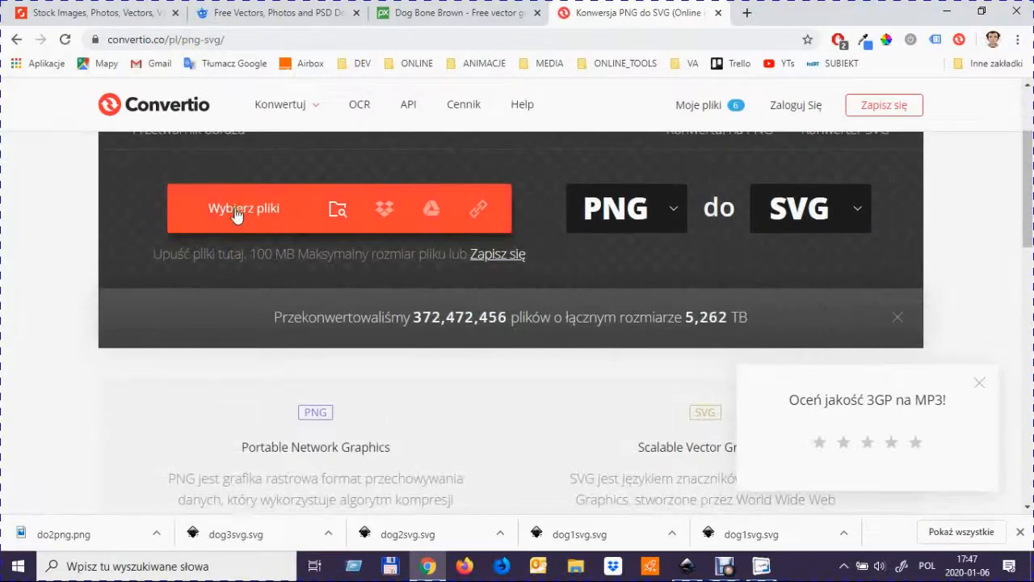
click(236, 212)
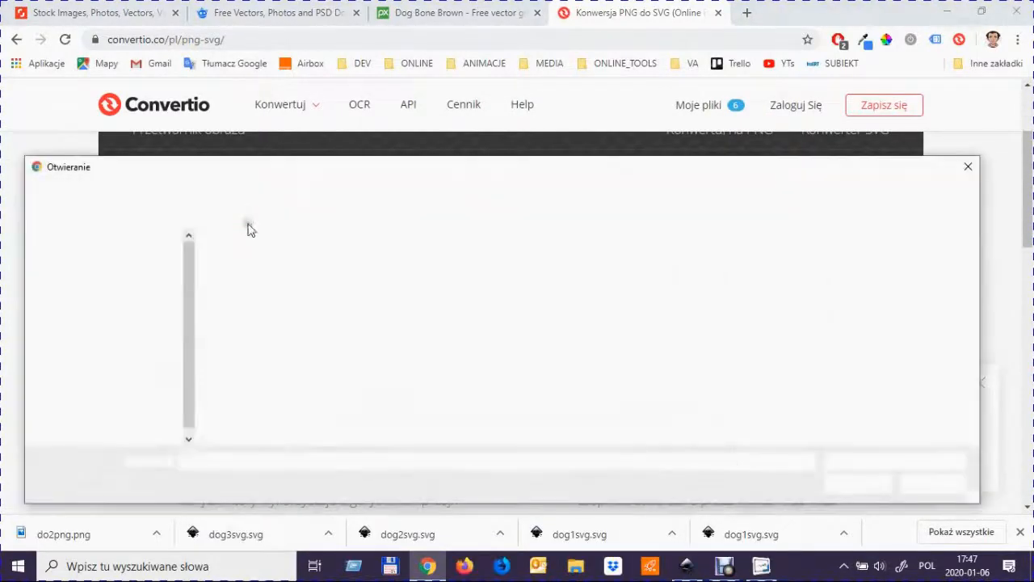
click(251, 276)
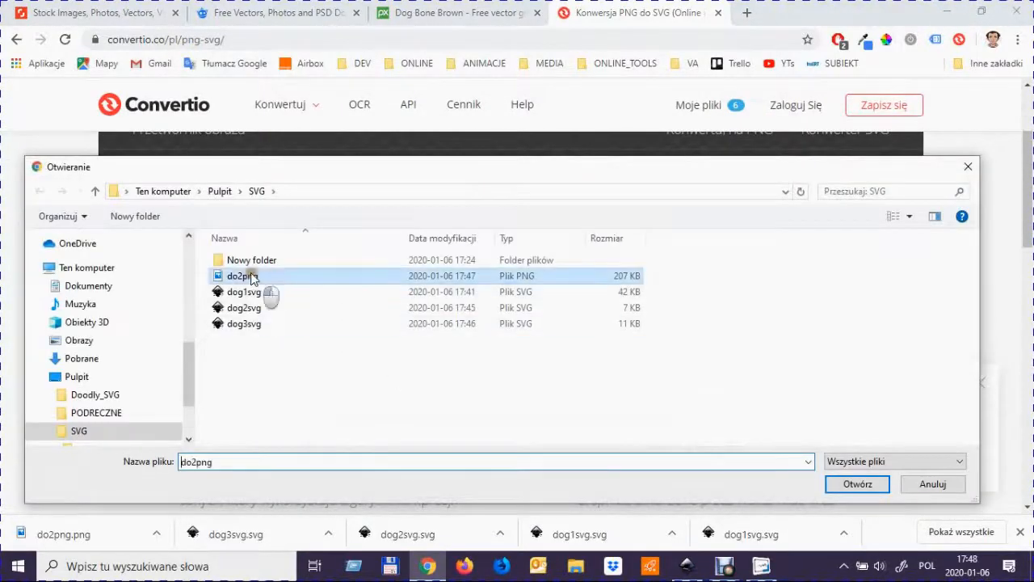
click(841, 485)
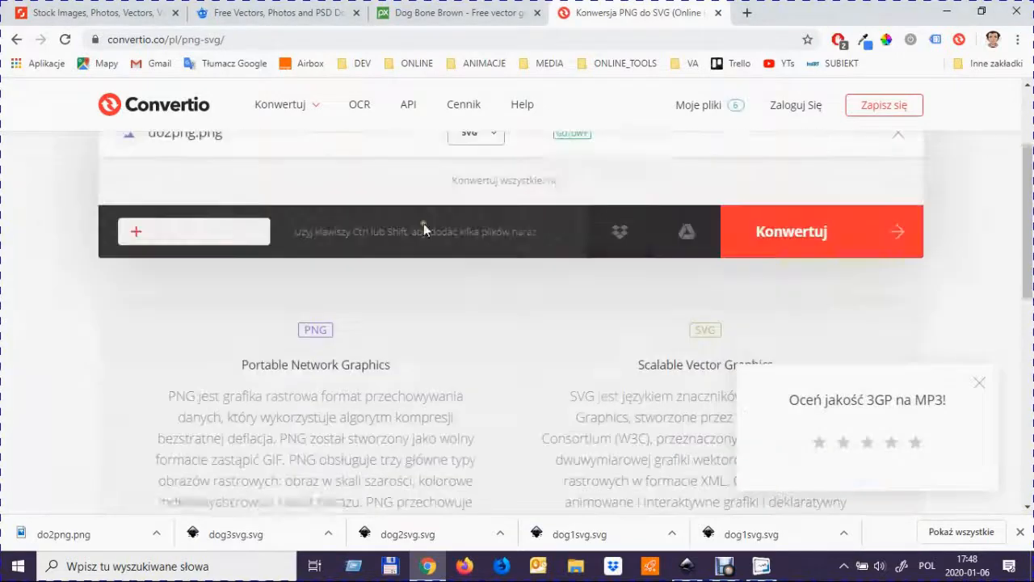
scroll(545, 258, up, 2)
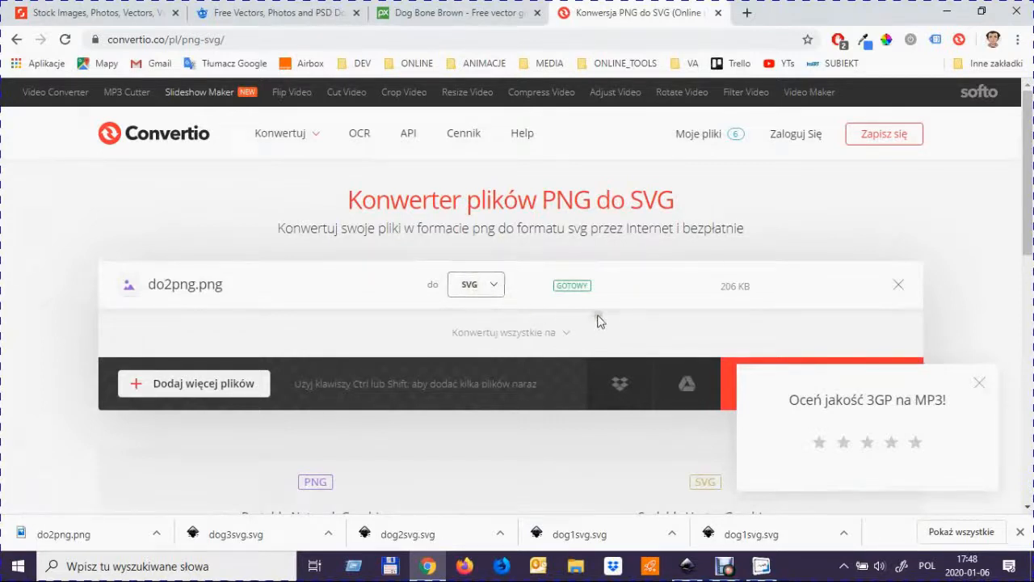
scroll(732, 382, down, 2)
click(759, 247)
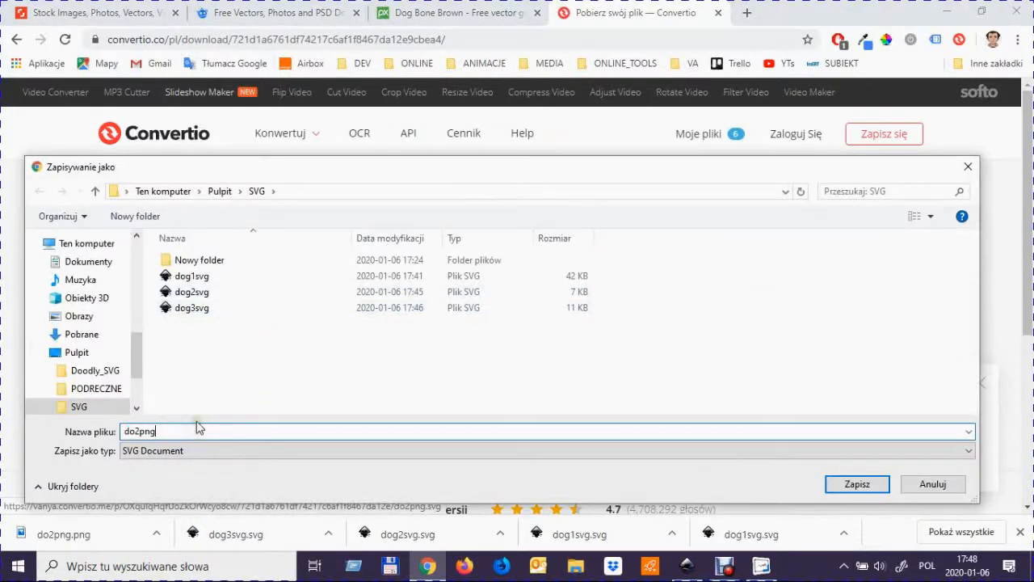
- Save the converted SVG file as do2svgconverter in the SVG folder
key(BackSpace)
key(BackSpace)
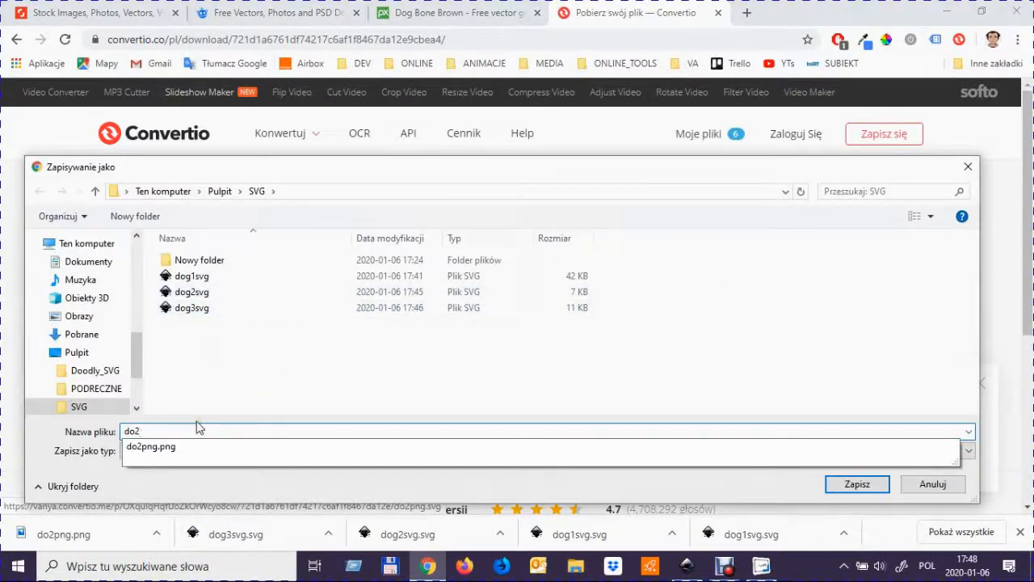
text(svgconverter)
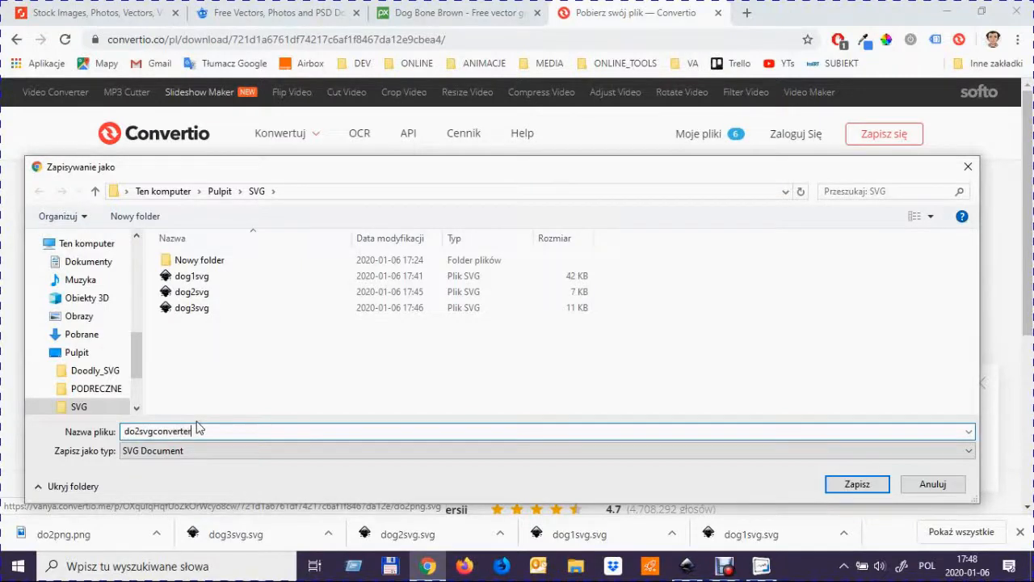
click(856, 484)
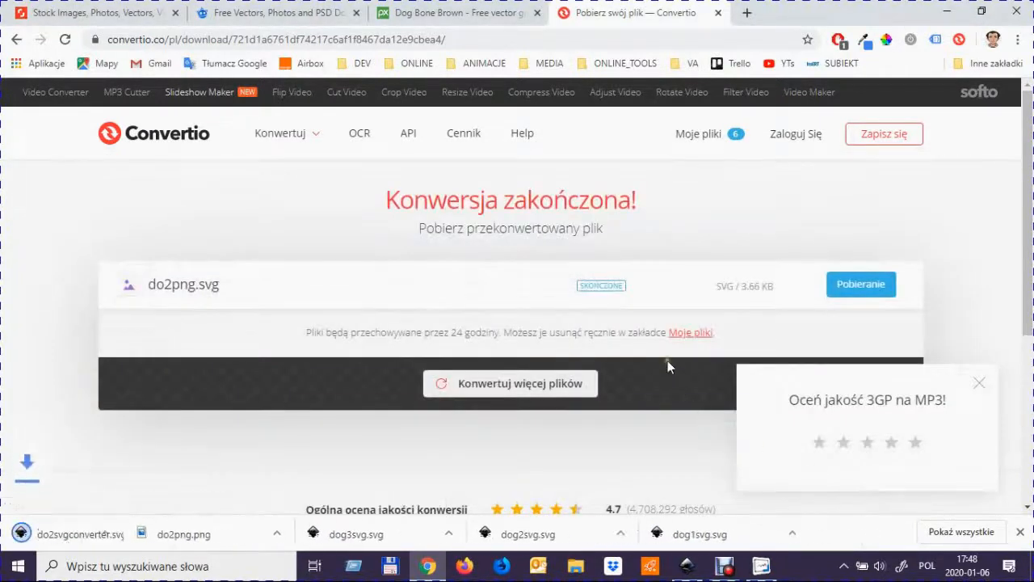
- Switch to Doodly and add do2svgconverter.svg from the SVG folder as a new prop titled do2svgconverter
click(762, 568)
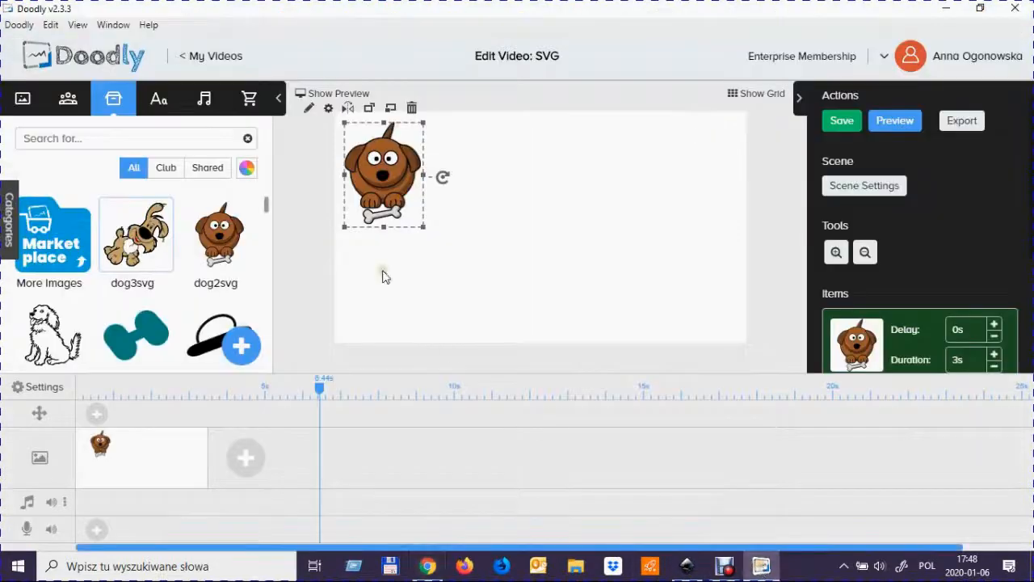
click(244, 347)
click(505, 292)
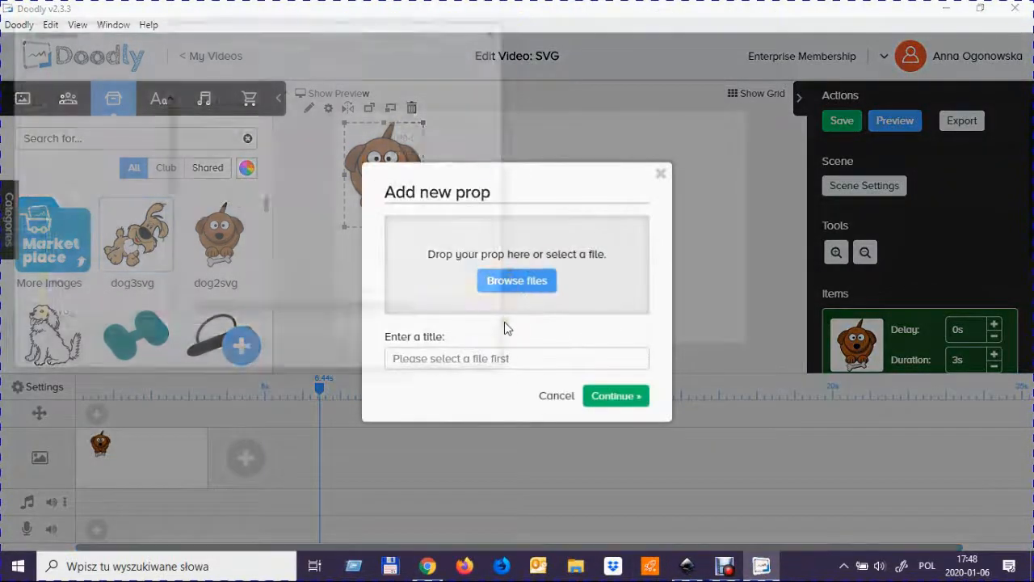
click(241, 155)
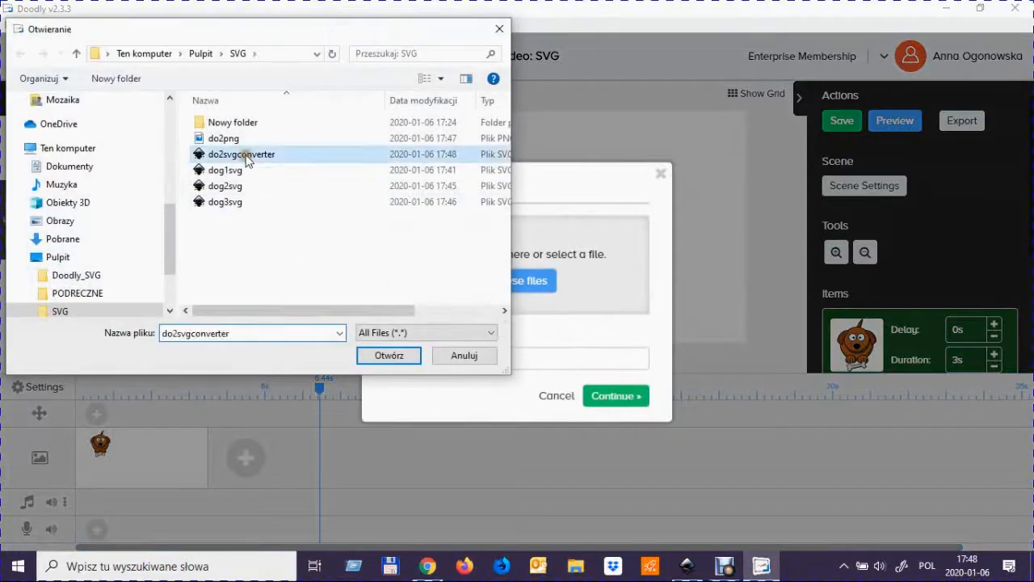
click(382, 354)
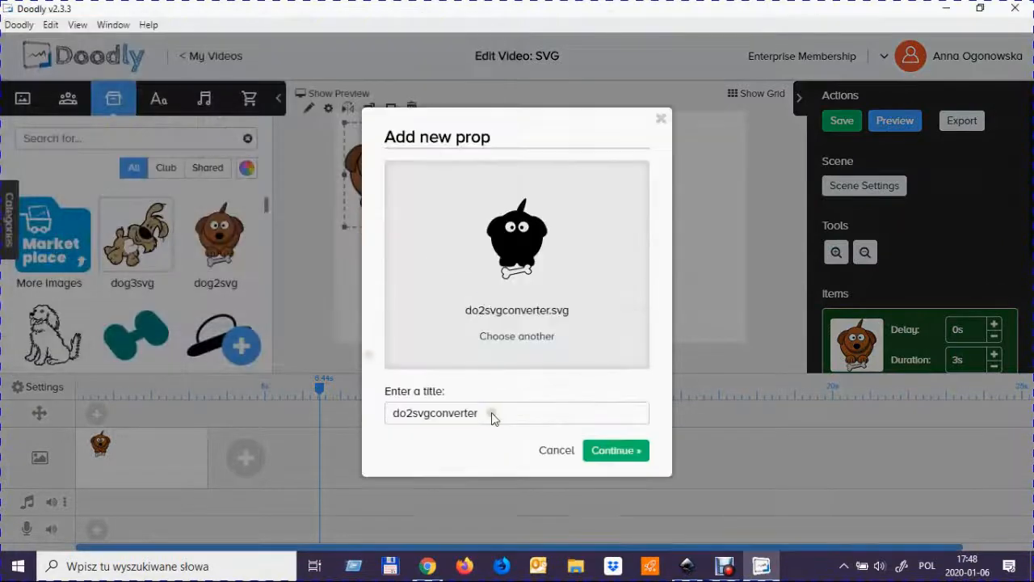
click(615, 452)
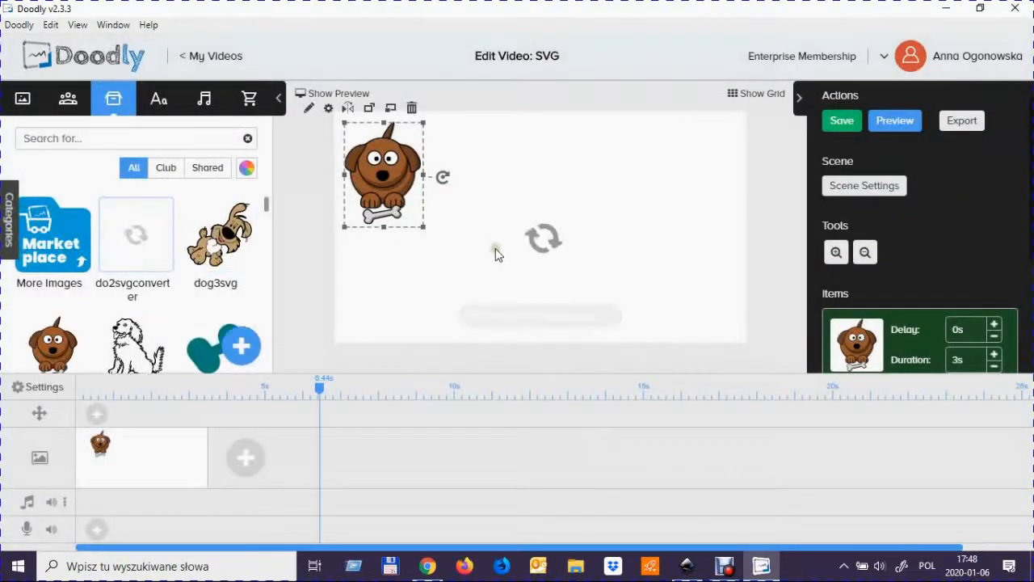
- Place the do2svgconverter prop beside the brown dog in the scene and scale it down to roughly the same size
drag(547, 255, 497, 213)
drag(547, 142, 532, 165)
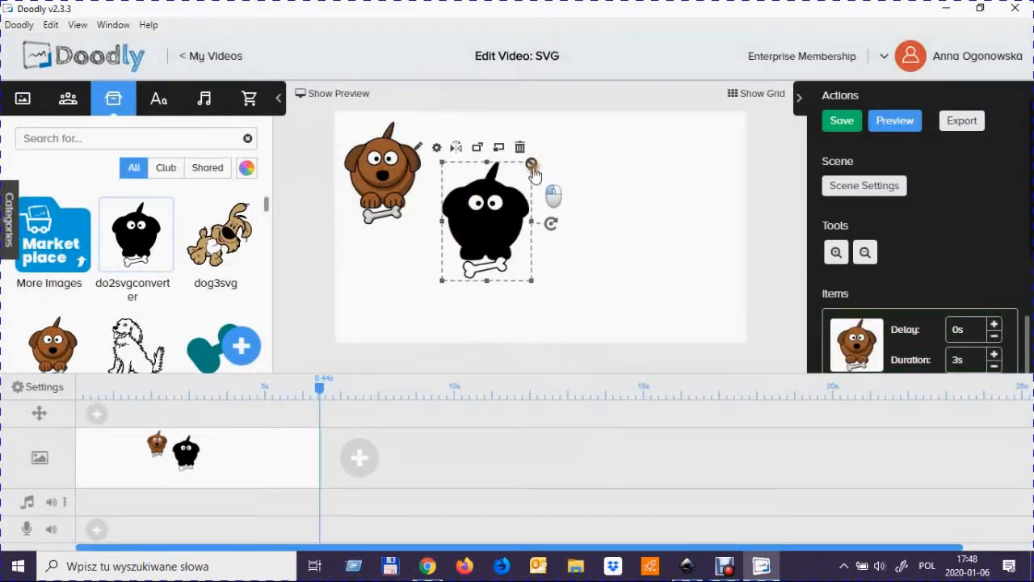
drag(493, 228, 502, 183)
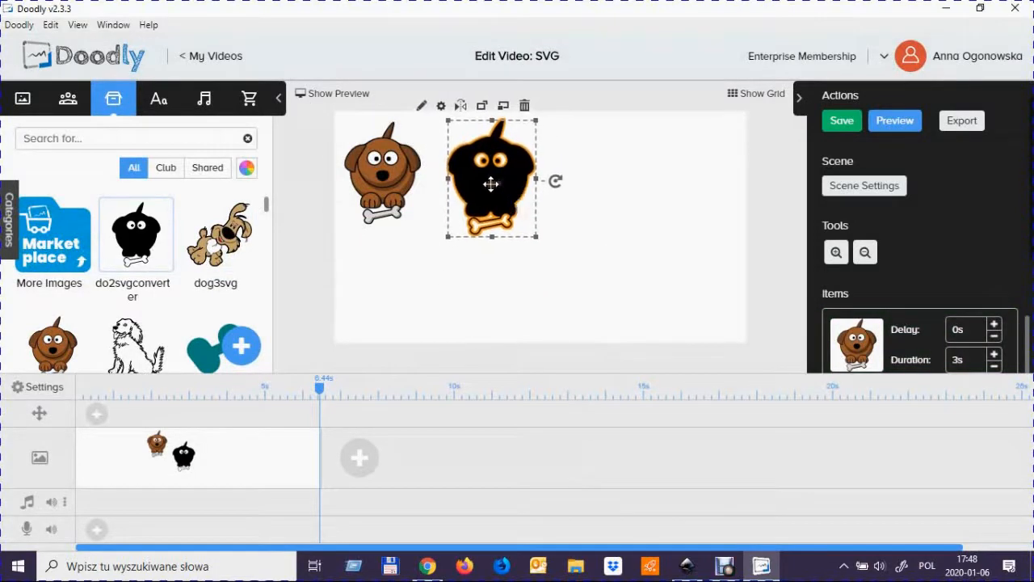
drag(450, 120, 456, 130)
drag(482, 188, 472, 178)
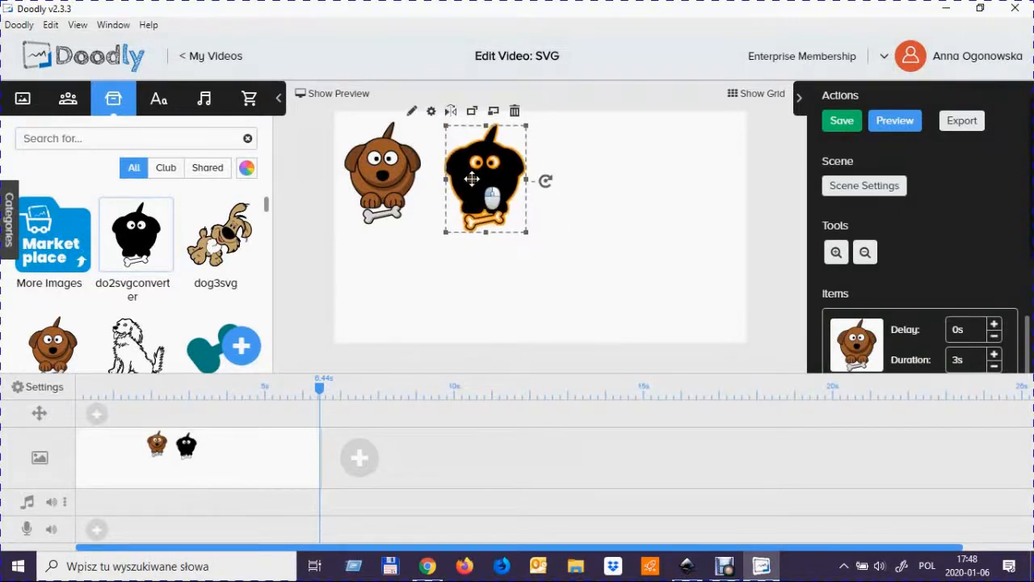
- Replace the black dog's reveal paths with the paths from its SVG, save the asset and preview the scene
click(412, 111)
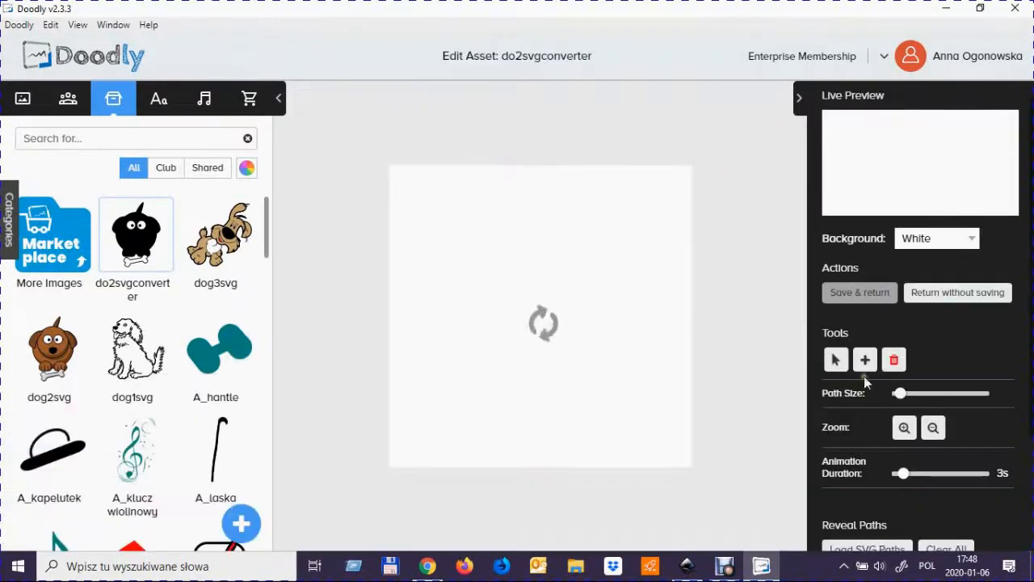
scroll(883, 358, down, 3)
click(867, 411)
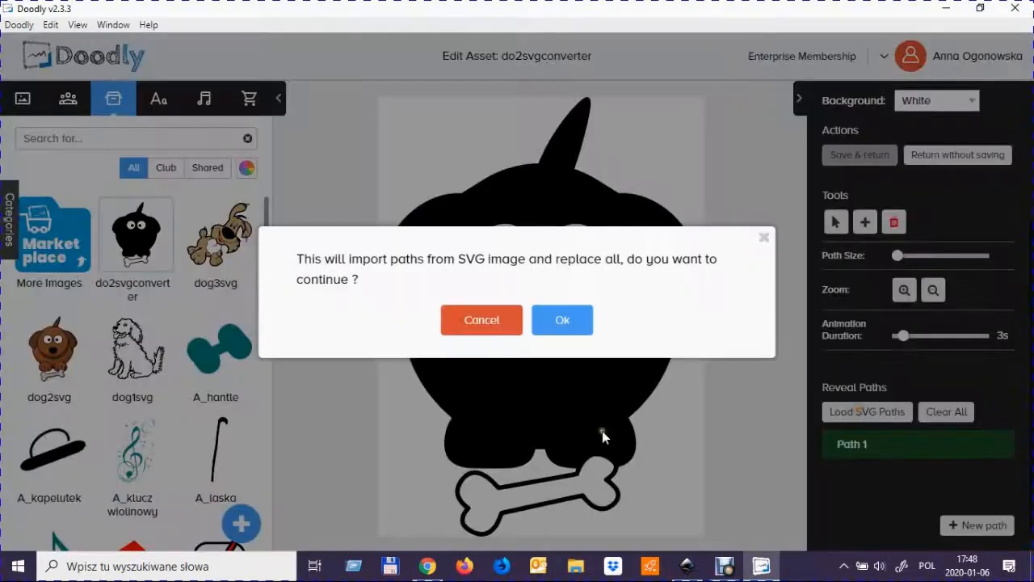
click(557, 326)
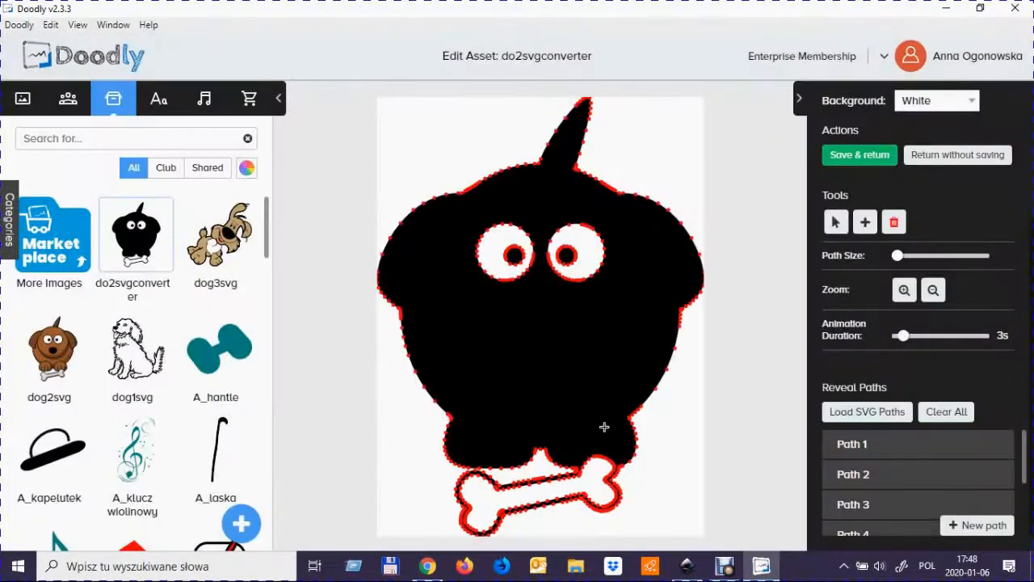
click(860, 155)
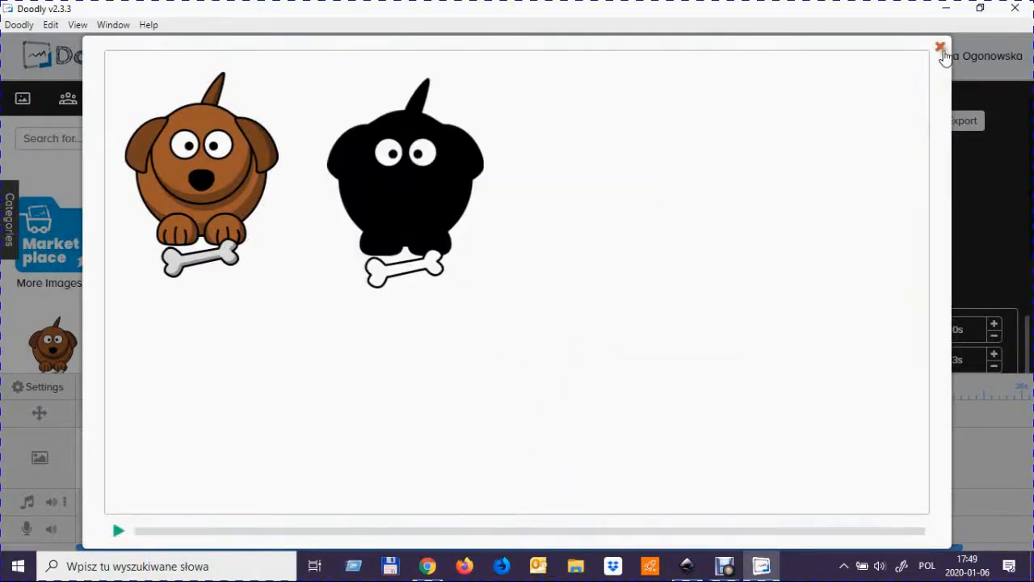
click(940, 47)
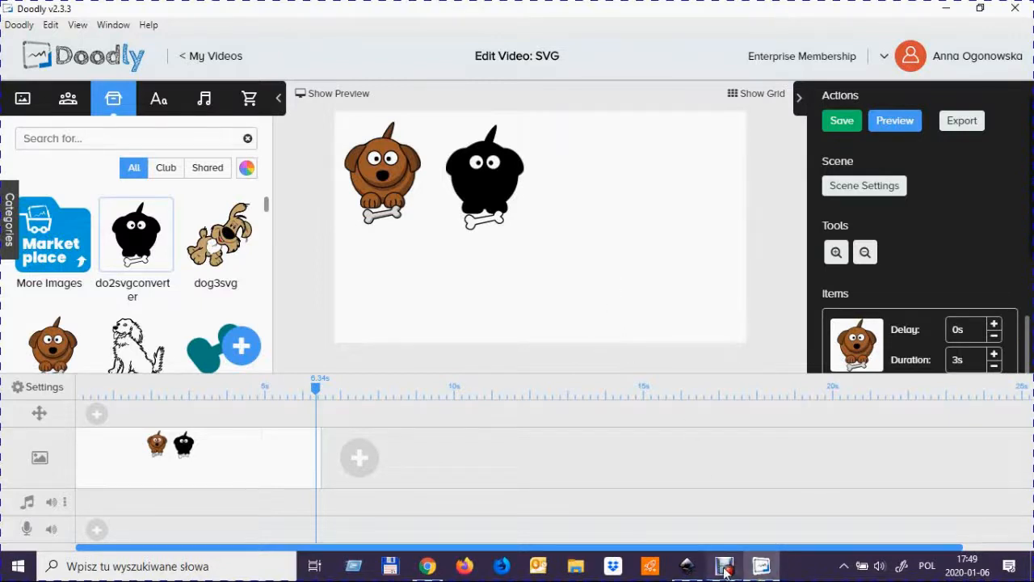
- Switch to Inkscape in a reduced window, clear Doodly from view and open the desktop's SVG folder beside it
mouse_move(690, 568)
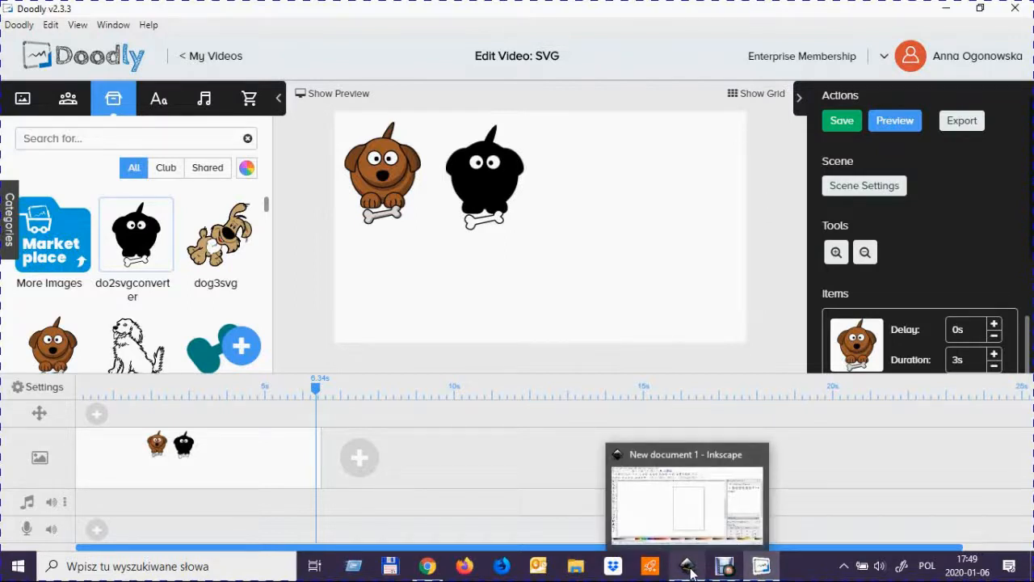
click(690, 568)
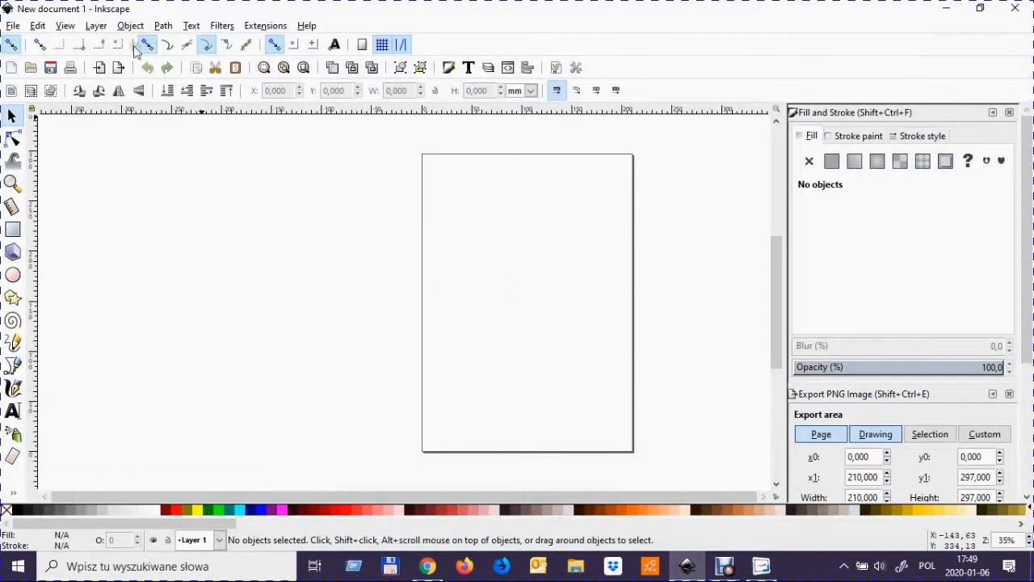
click(980, 7)
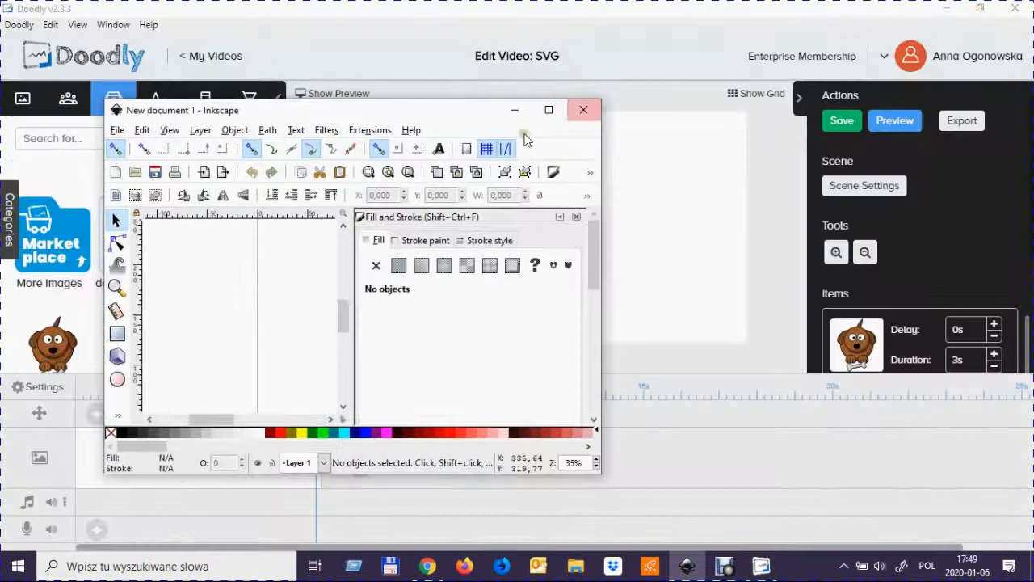
click(948, 8)
click(944, 8)
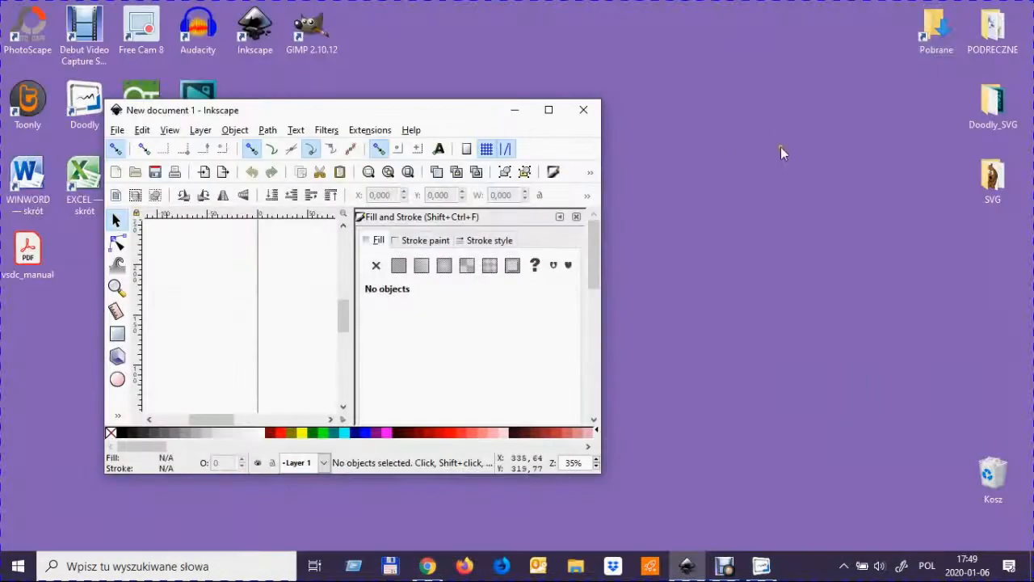
click(993, 180)
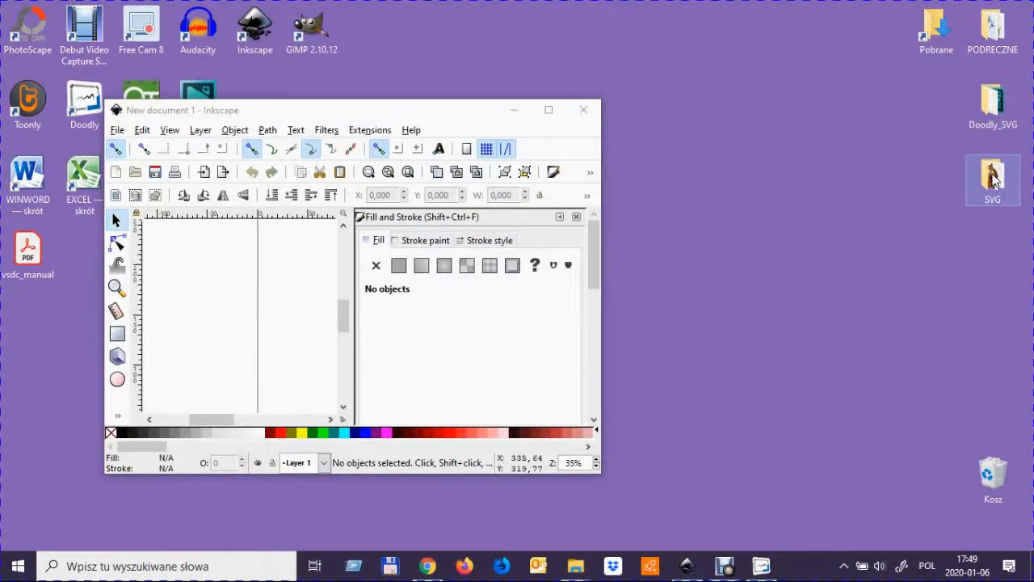
double_click(994, 180)
drag(591, 68, 722, 56)
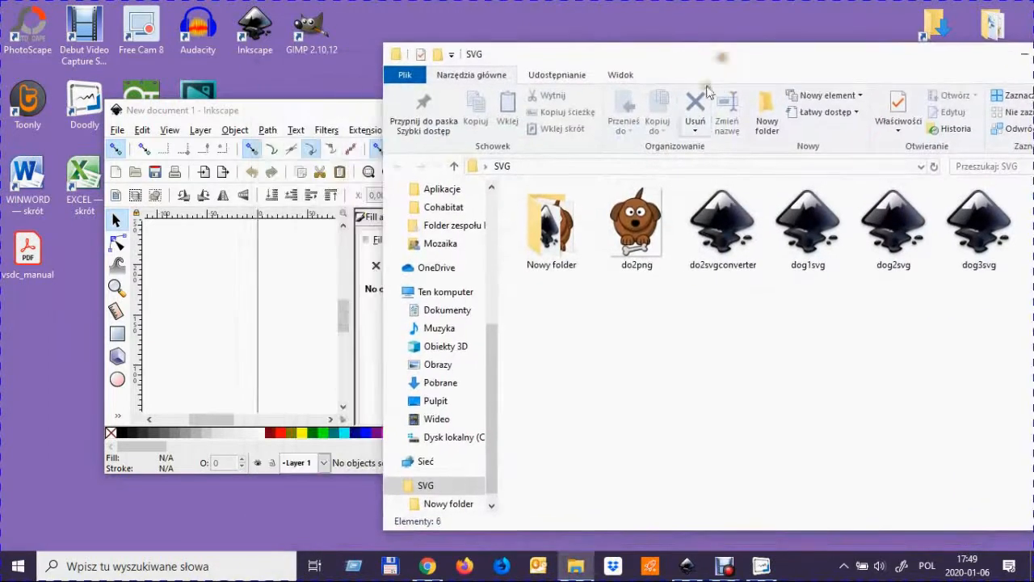
- Import do2png from the SVG folder into the new Inkscape document, maximize the window and center the image over the page
drag(637, 226, 289, 291)
click(326, 109)
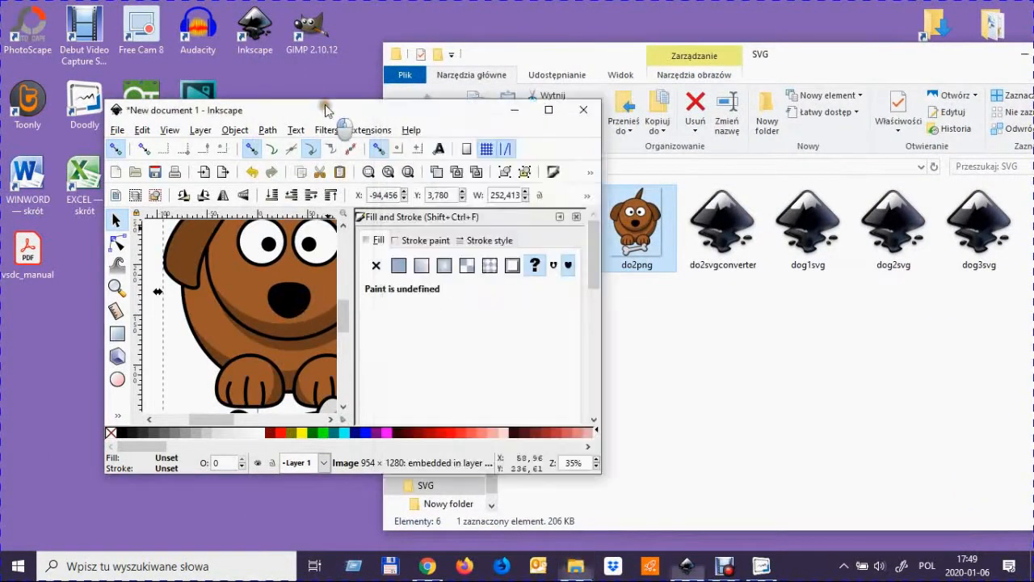
click(549, 109)
drag(518, 285, 566, 282)
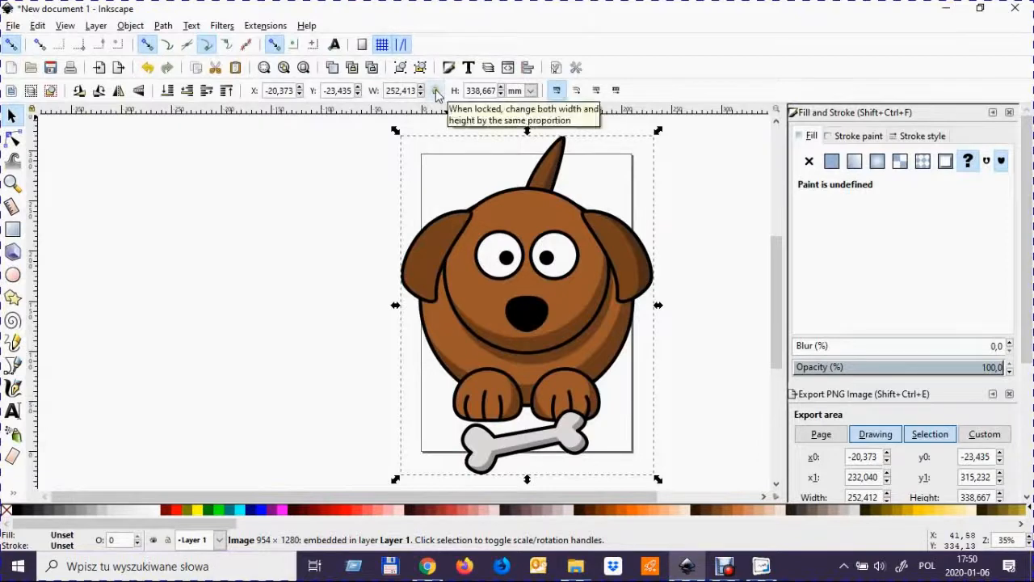
- Lock the width-height ratio, scale the dog image to about 166 × 223 mm and position it inside the page
click(436, 92)
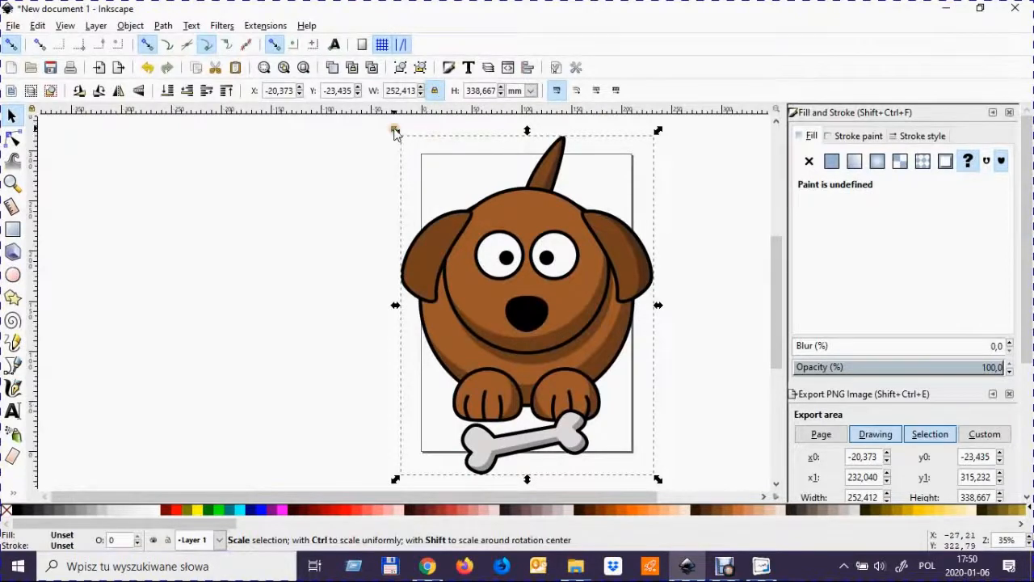
drag(395, 129, 488, 247)
drag(560, 341, 511, 251)
drag(537, 293, 530, 299)
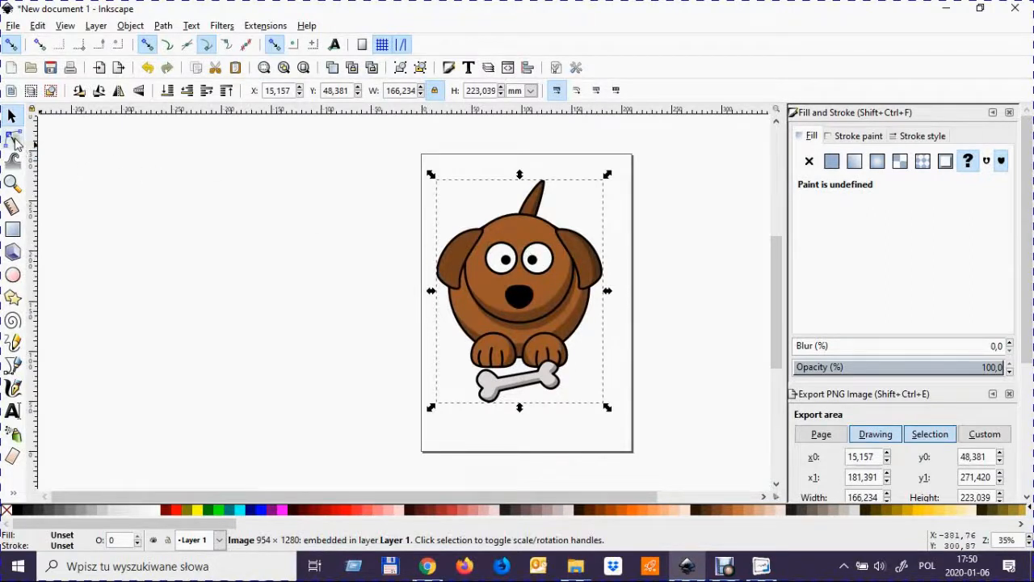
- Trace the dog bitmap into vector paths using multiple color scans, with live preview and background removal enabled
click(13, 140)
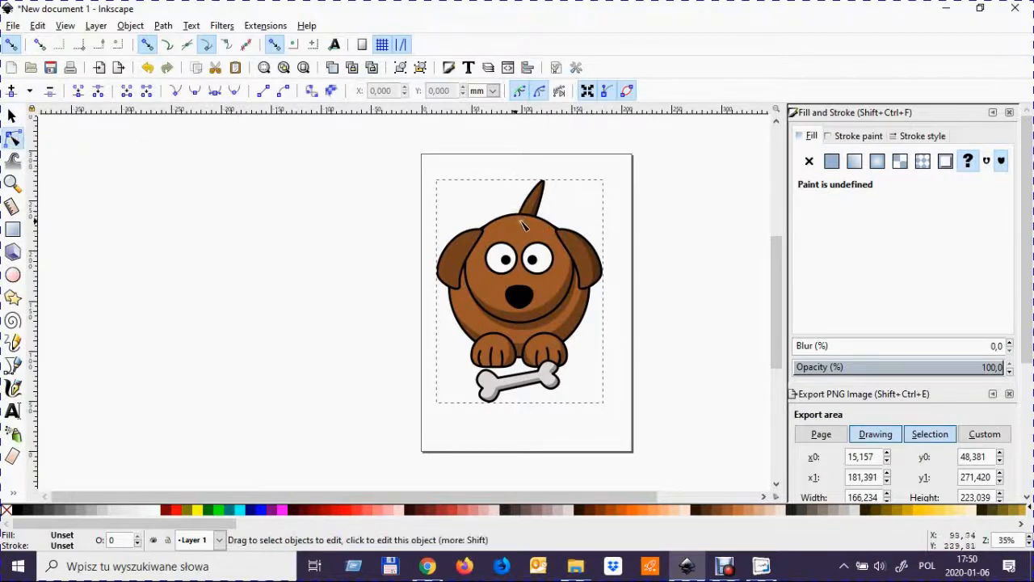
click(13, 116)
click(163, 26)
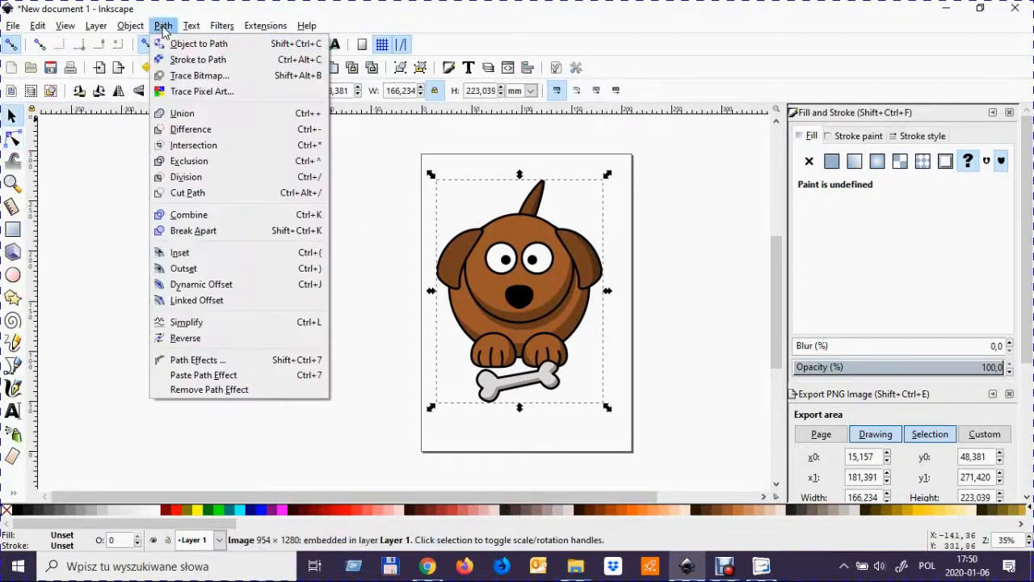
click(183, 76)
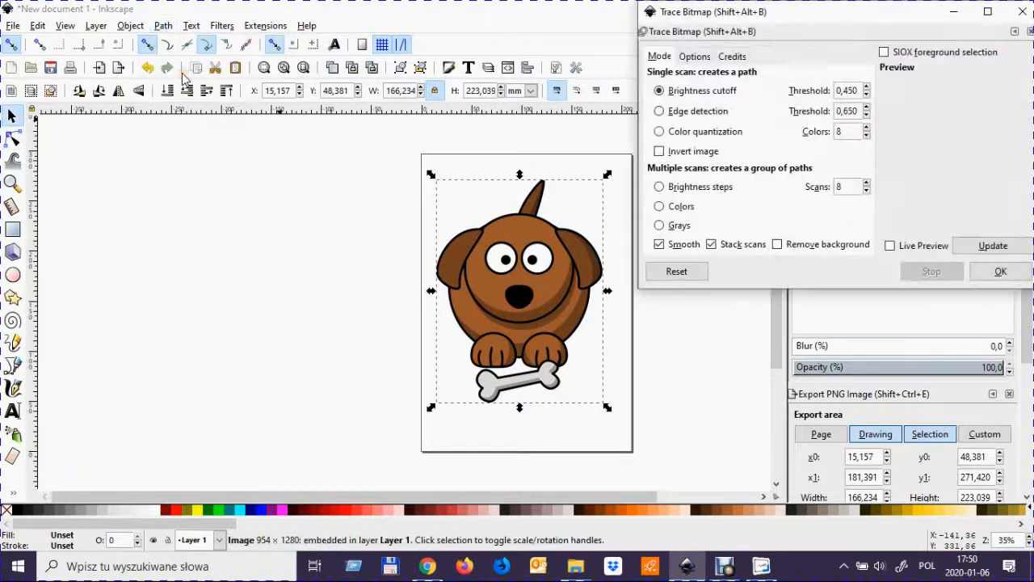
click(660, 208)
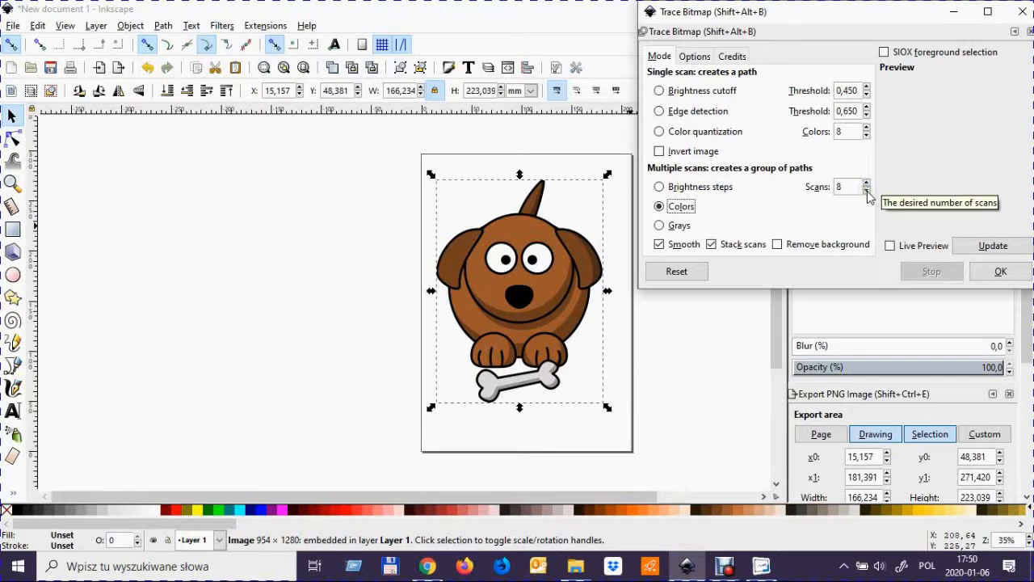
click(891, 245)
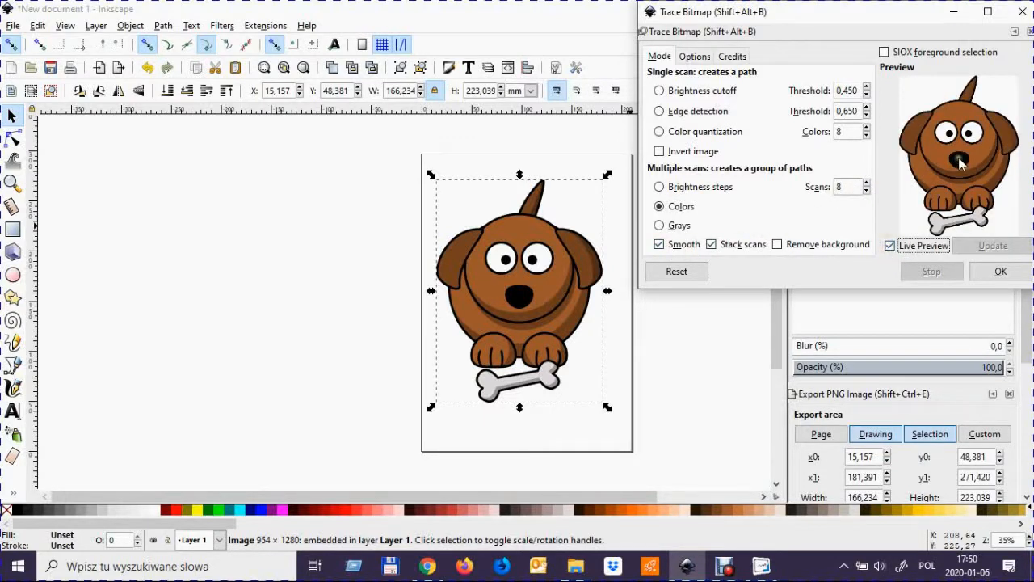
click(661, 245)
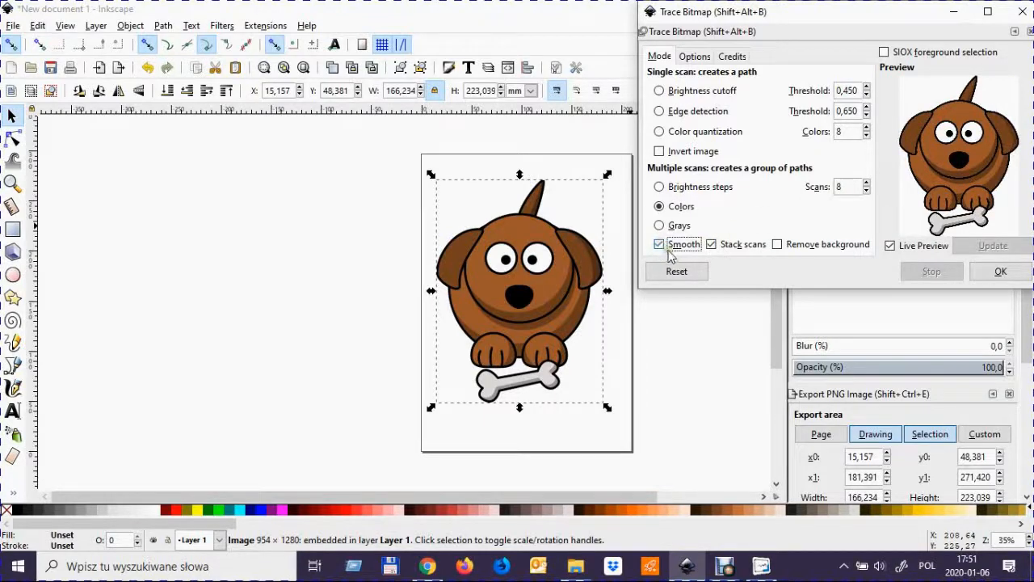
click(778, 244)
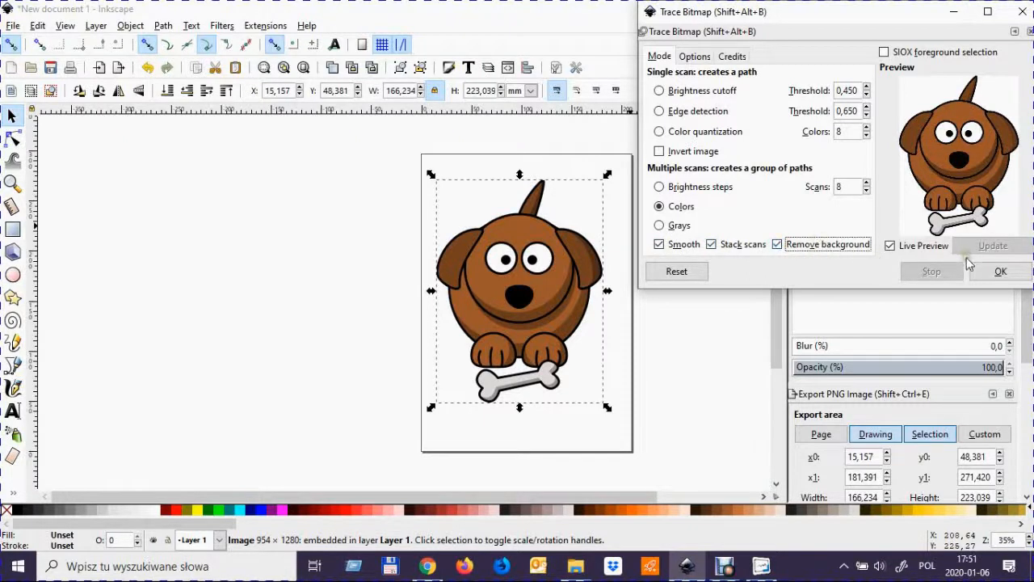
click(997, 273)
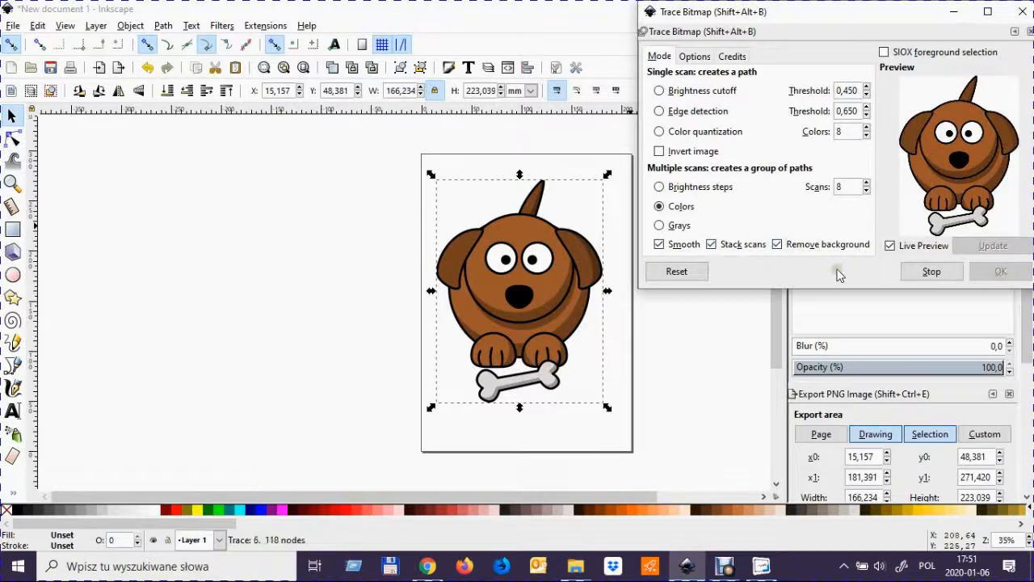
click(1018, 11)
- Separate the traced dog from the original bitmap, delete the bitmap and move the trace back onto the page
mouse_move(507, 268)
mouse_down()
mouse_move(271, 303)
mouse_move(263, 271)
mouse_up()
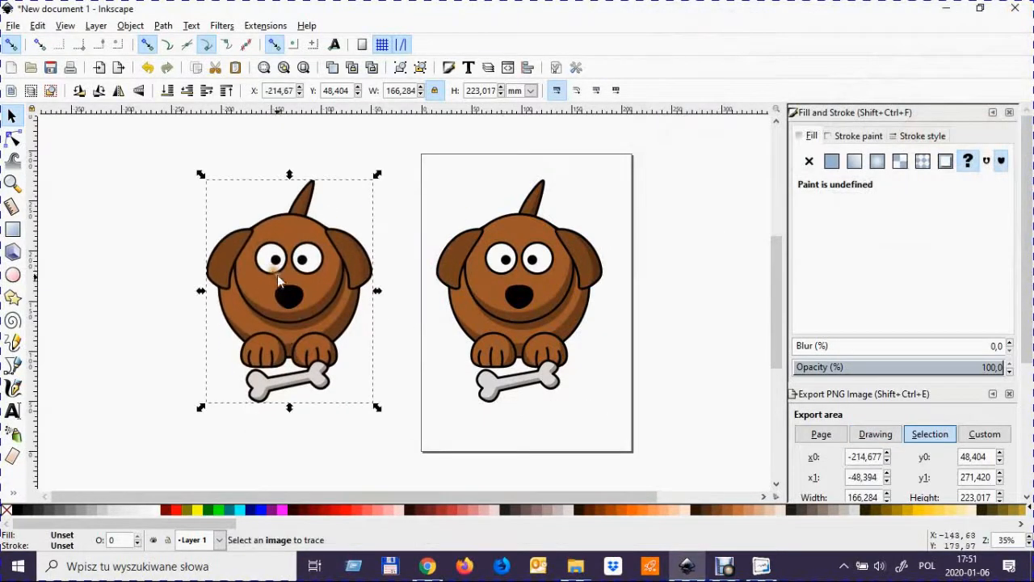
click(515, 270)
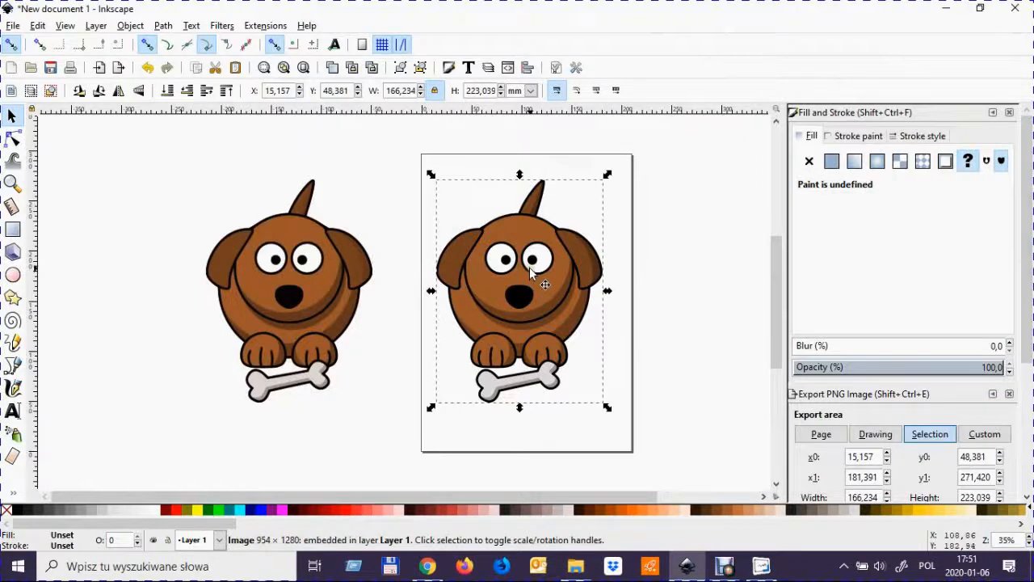
key(Delete)
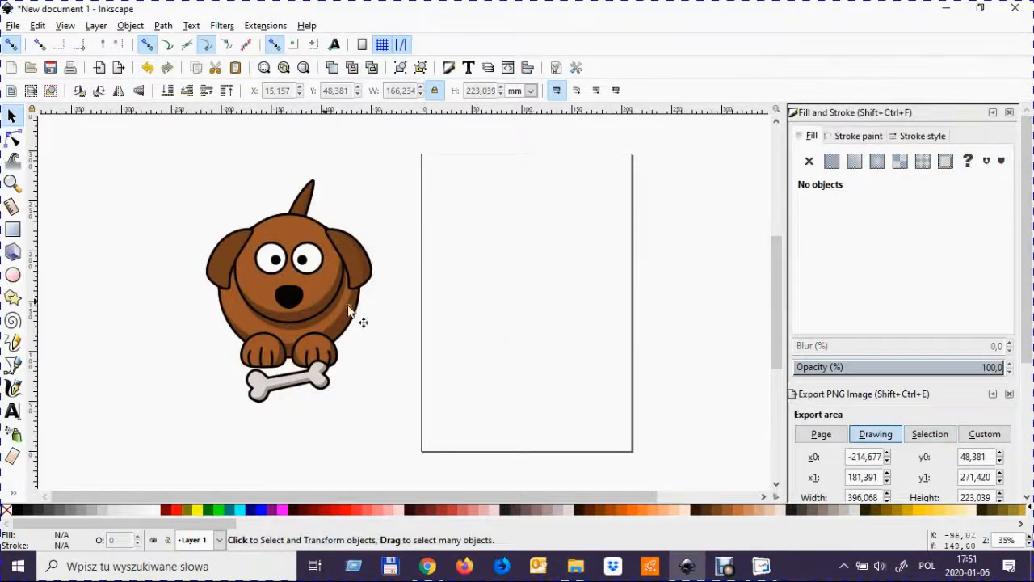
click(312, 267)
mouse_move(312, 267)
mouse_down()
mouse_move(509, 277)
mouse_move(559, 259)
mouse_up()
- Examine the path nodes of the traced dog and return to the selection tool
click(12, 139)
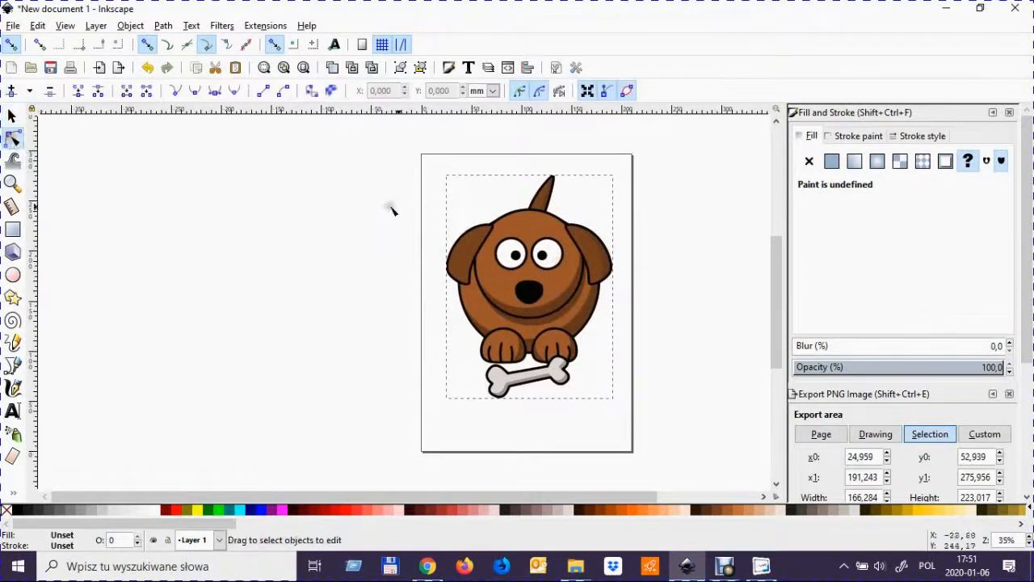
click(501, 228)
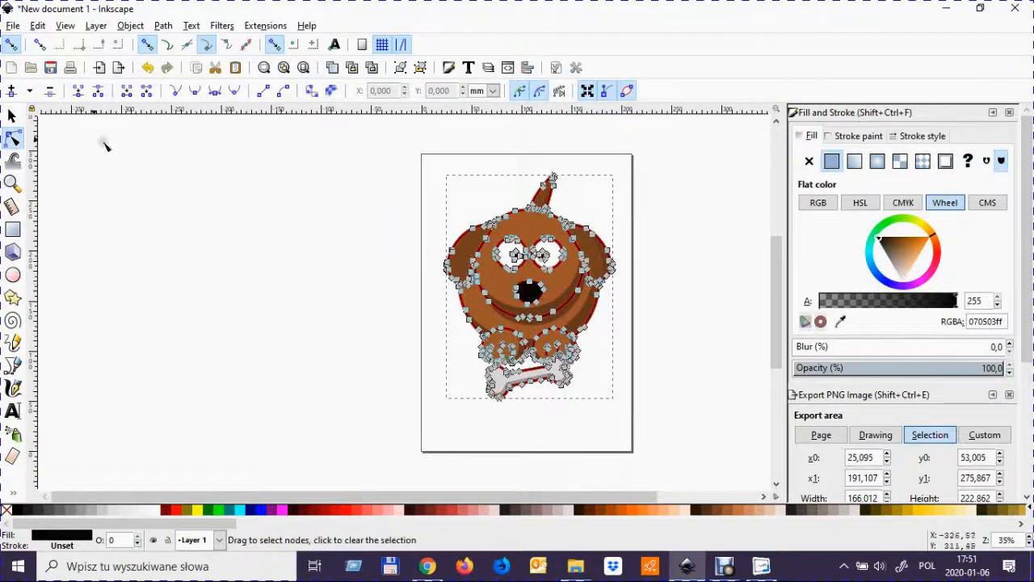
click(12, 115)
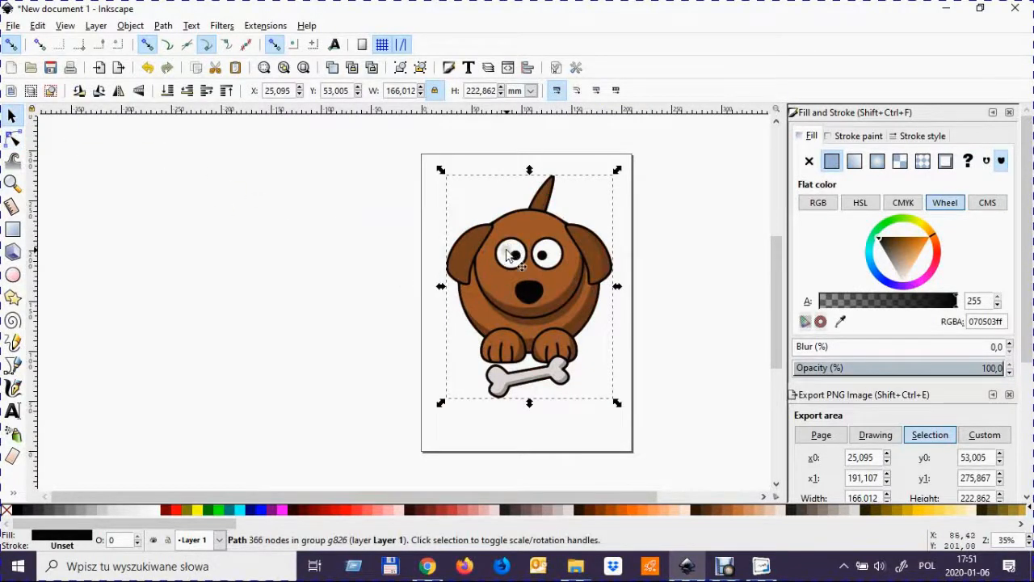
drag(518, 255, 518, 256)
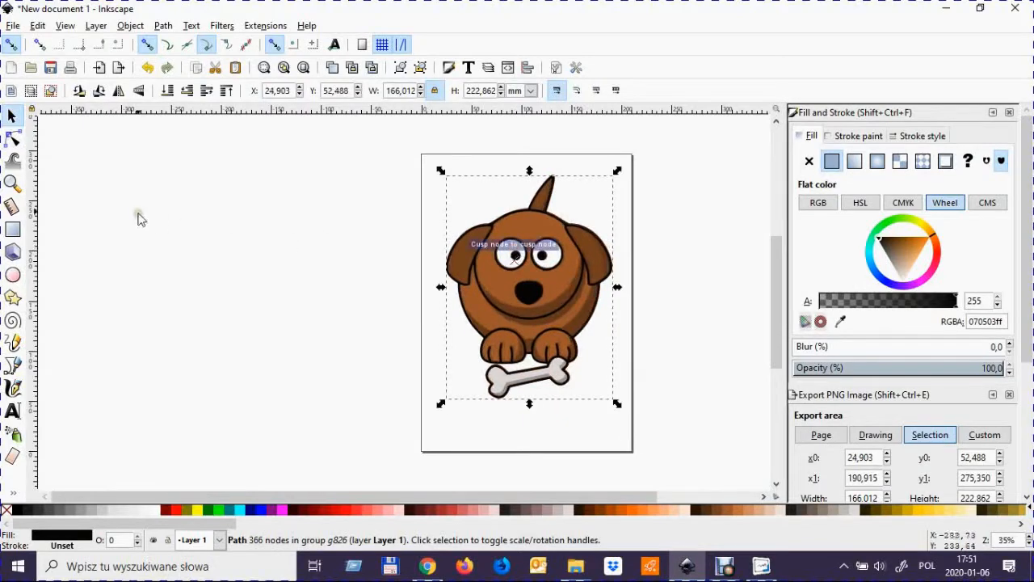
- Resize the page to fit the selected dog trace through the document properties and close them
click(13, 25)
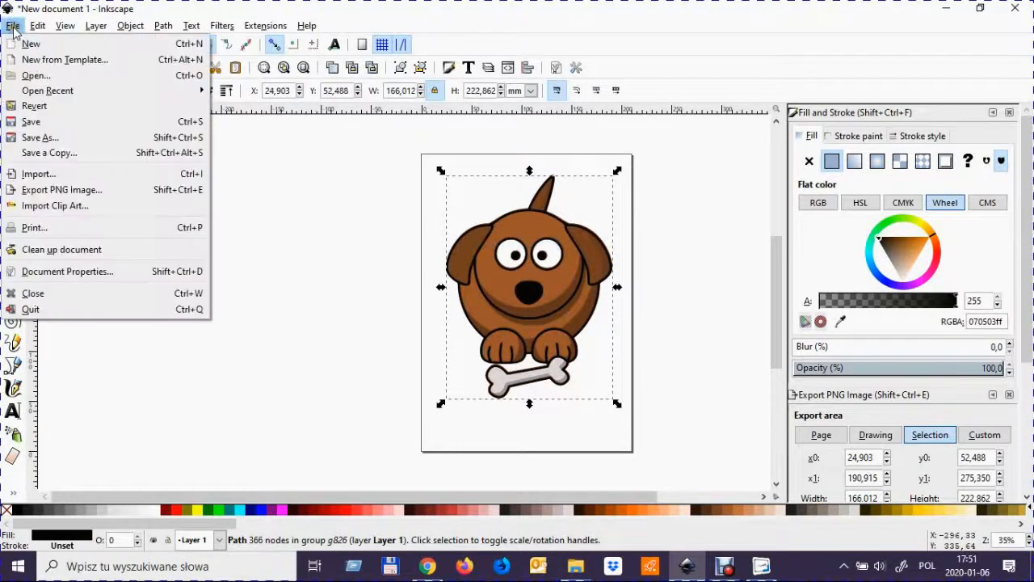
click(78, 274)
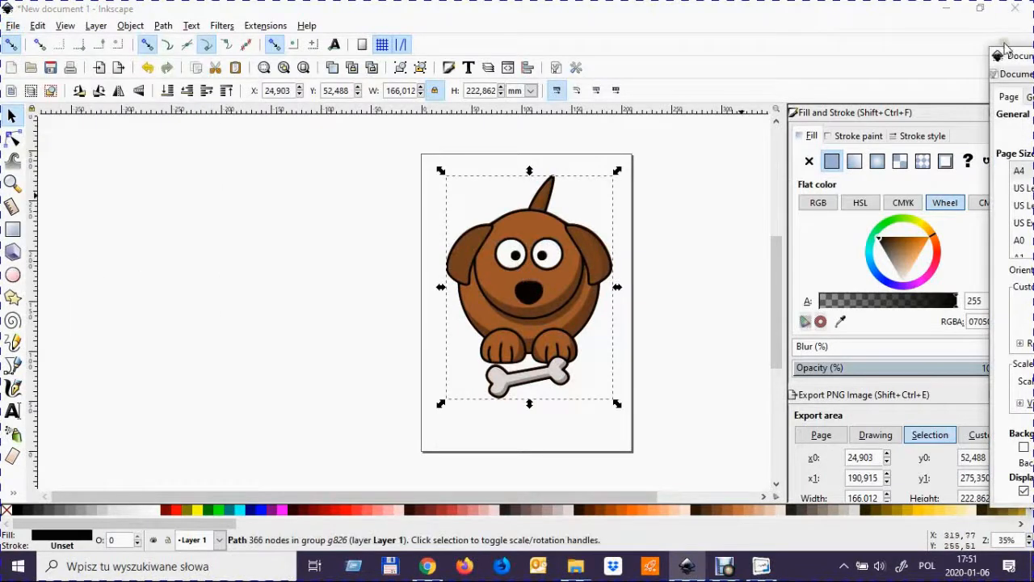
drag(967, 63, 673, 54)
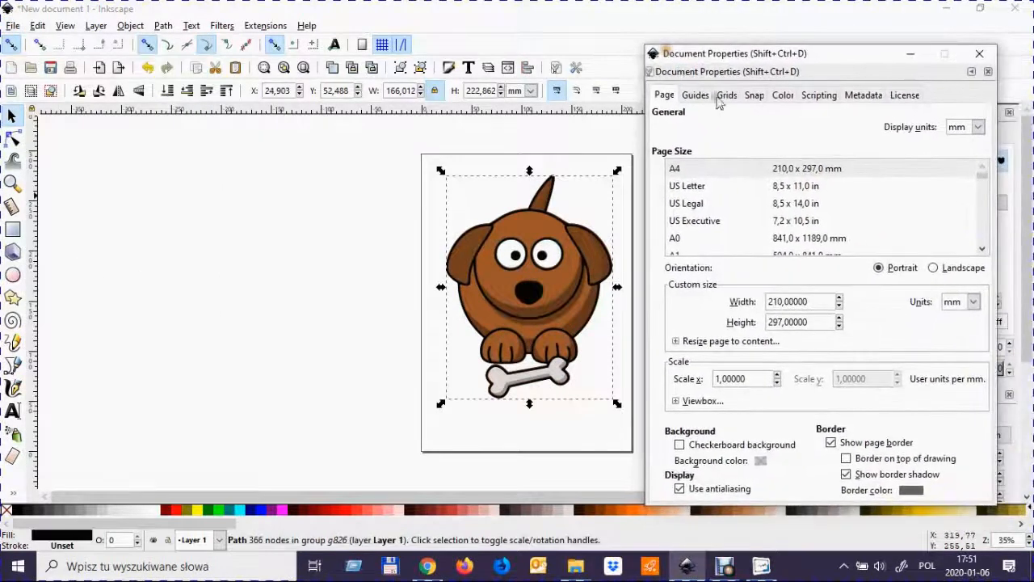
click(700, 343)
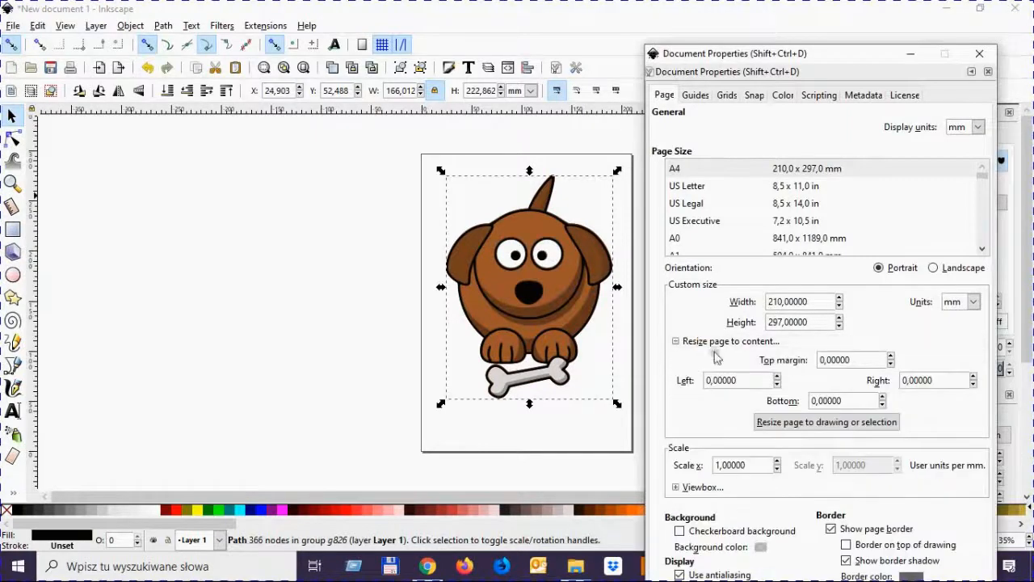
click(789, 426)
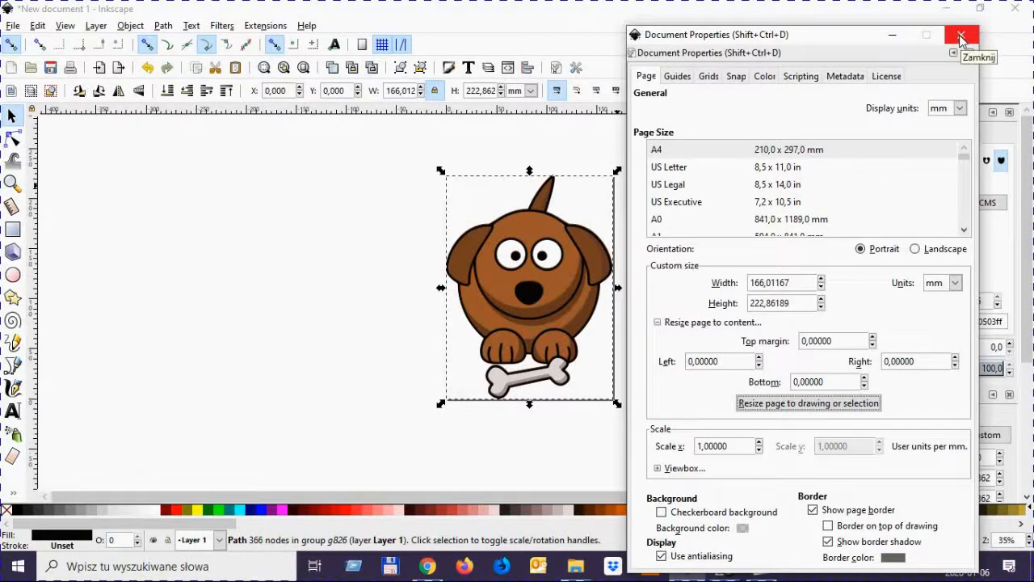
click(961, 37)
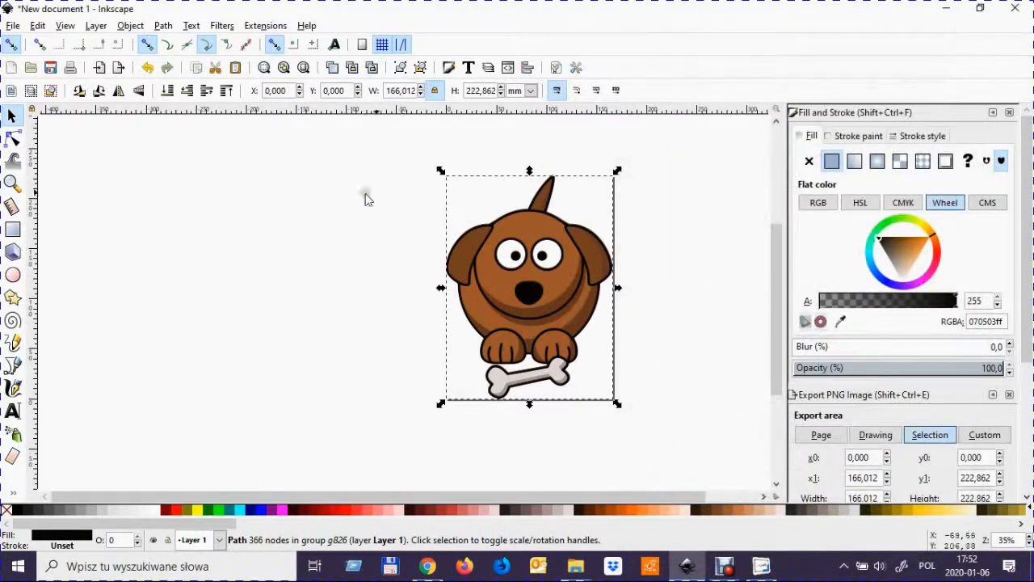
- Save the drawing in the SVG folder as an Inkscape SVG named dog2svginkscape
click(12, 26)
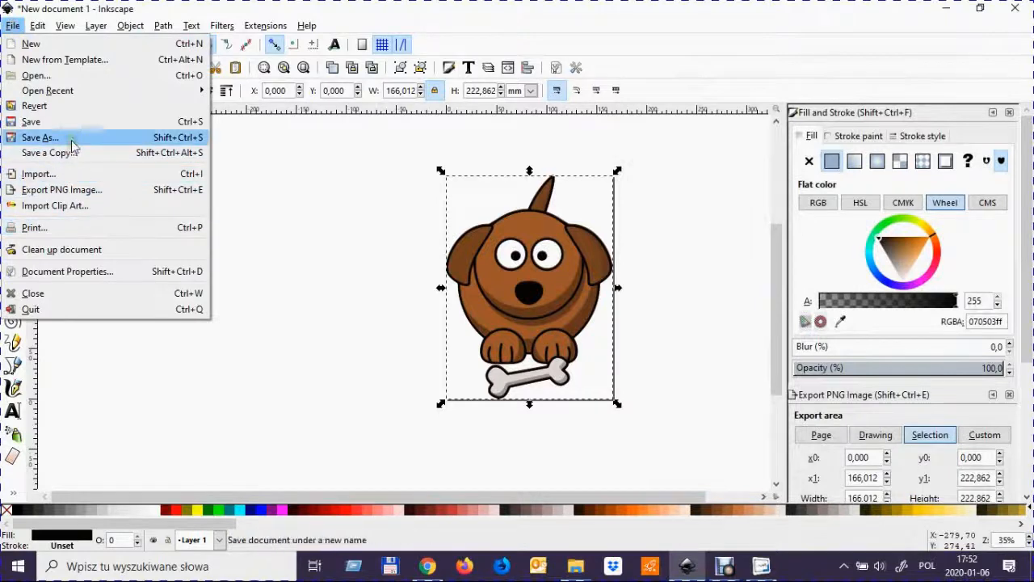
click(72, 143)
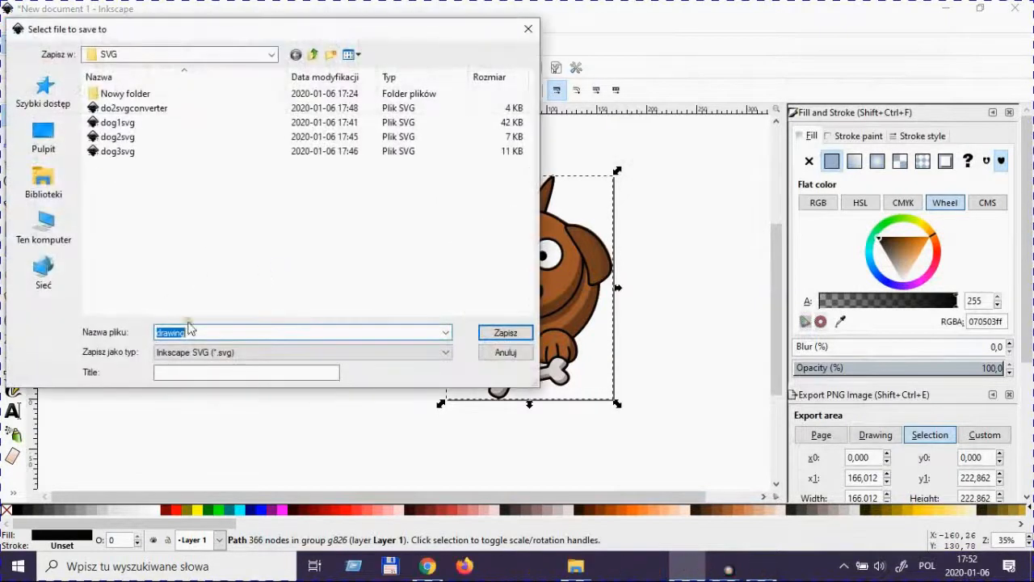
text(dog)
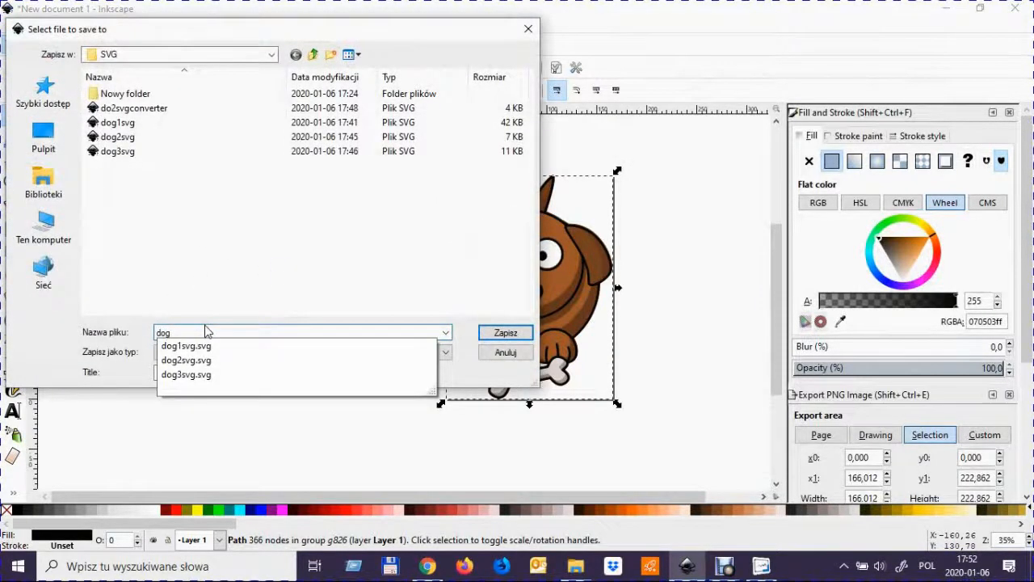
text(2)
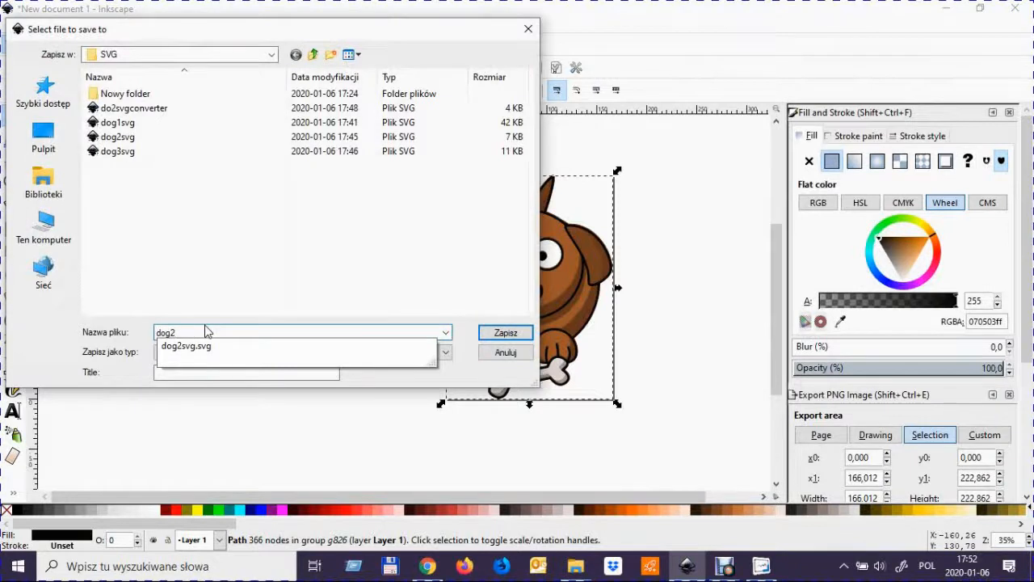
text(svginkscape)
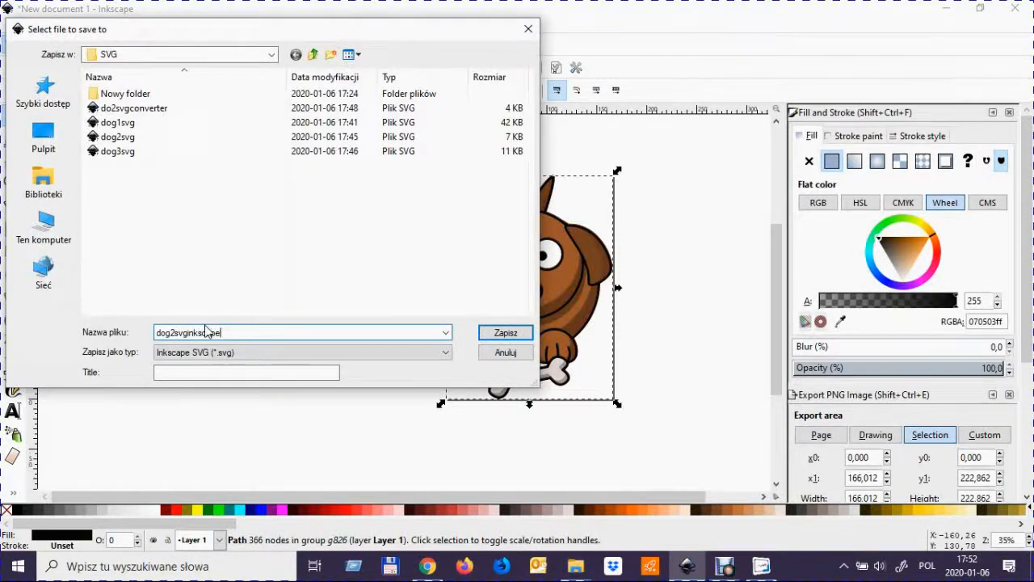
click(502, 334)
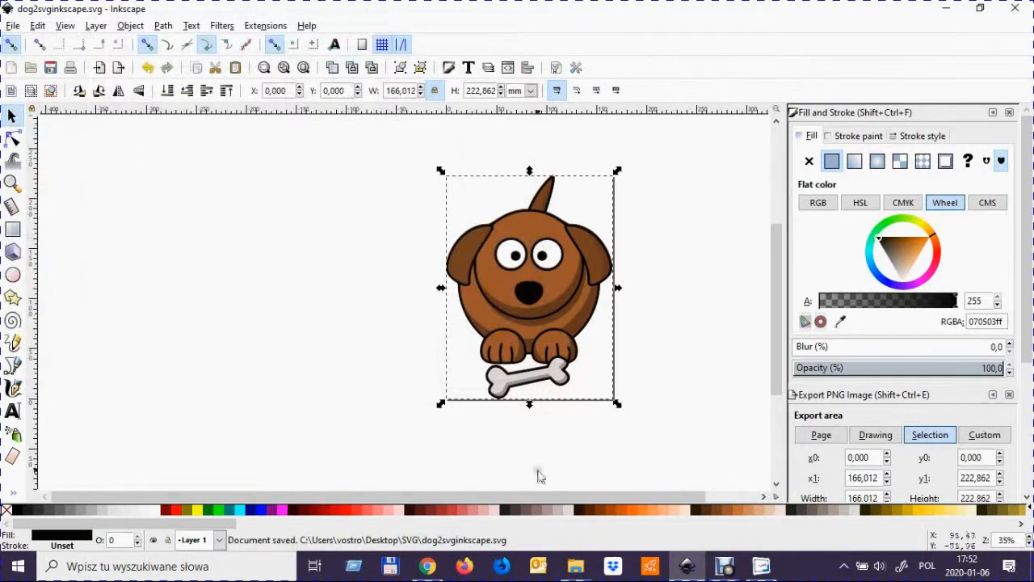
- Switch to Doodly, import dog2svginkscape.svg as a new prop and place it beside the black dog in the scene
click(761, 566)
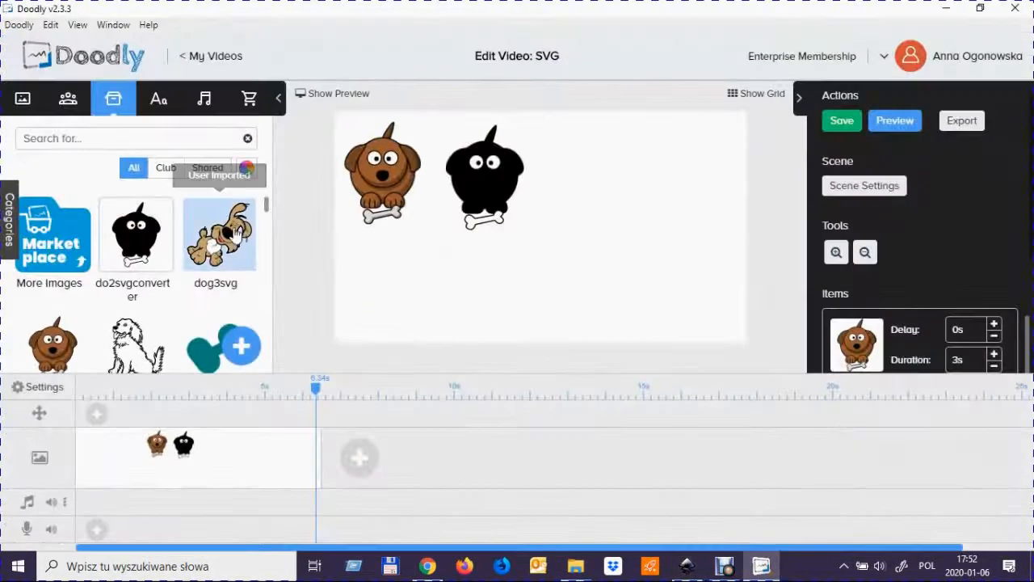
click(241, 345)
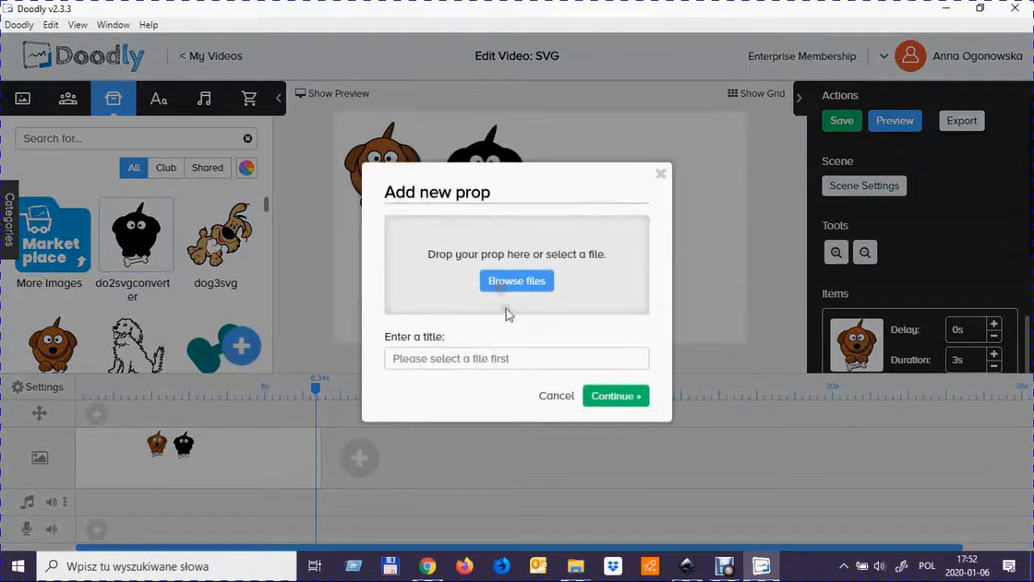
click(517, 281)
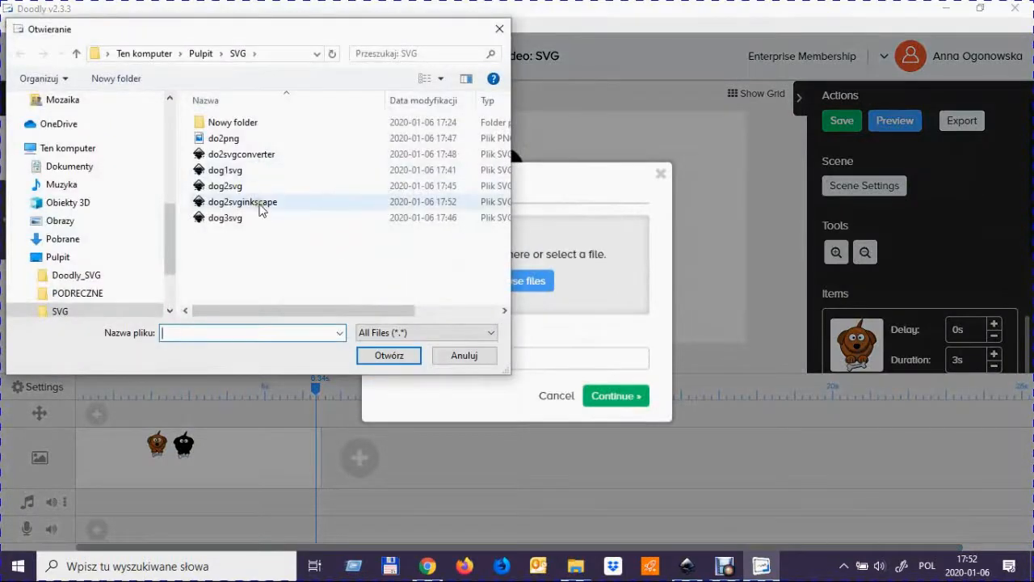
click(261, 208)
click(381, 357)
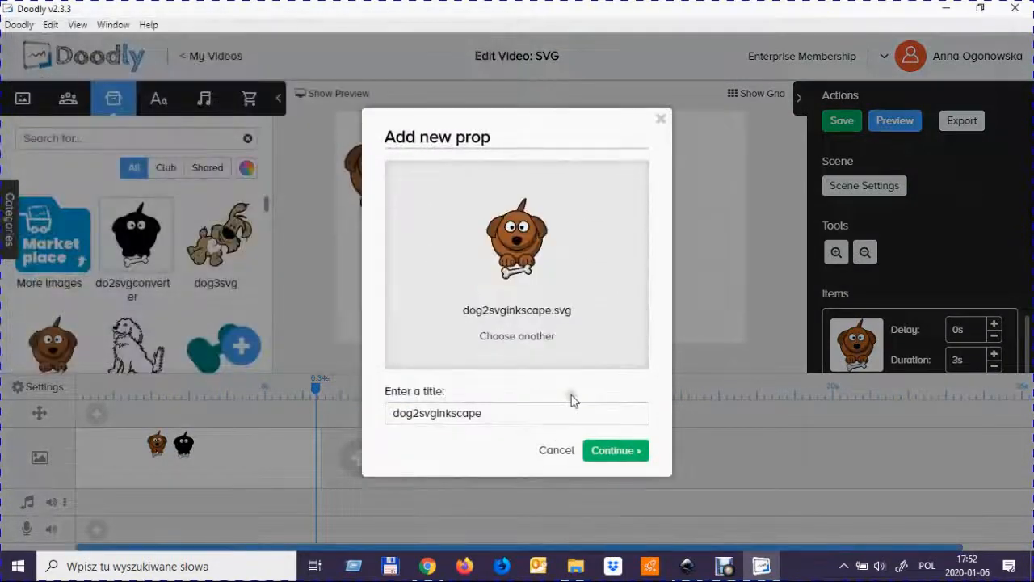
click(615, 451)
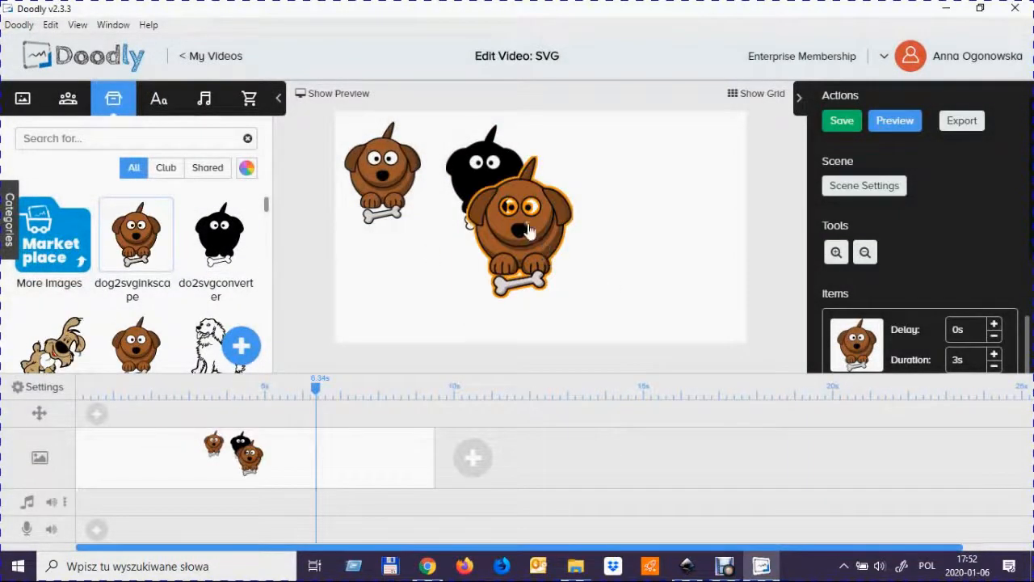
drag(527, 230, 607, 185)
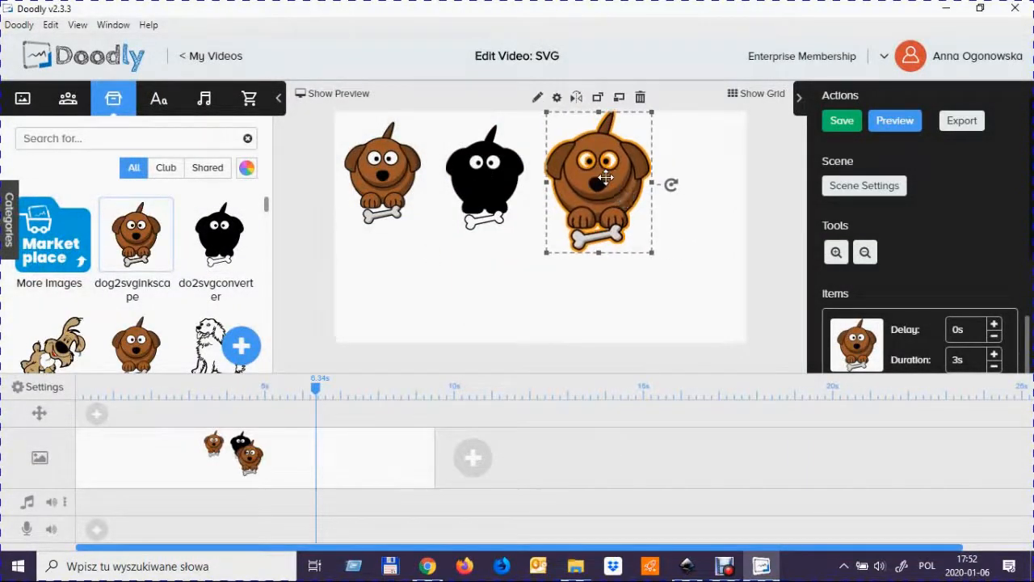
- Load the SVG paths as reveal paths for the newly added dog asset and save the asset
click(538, 98)
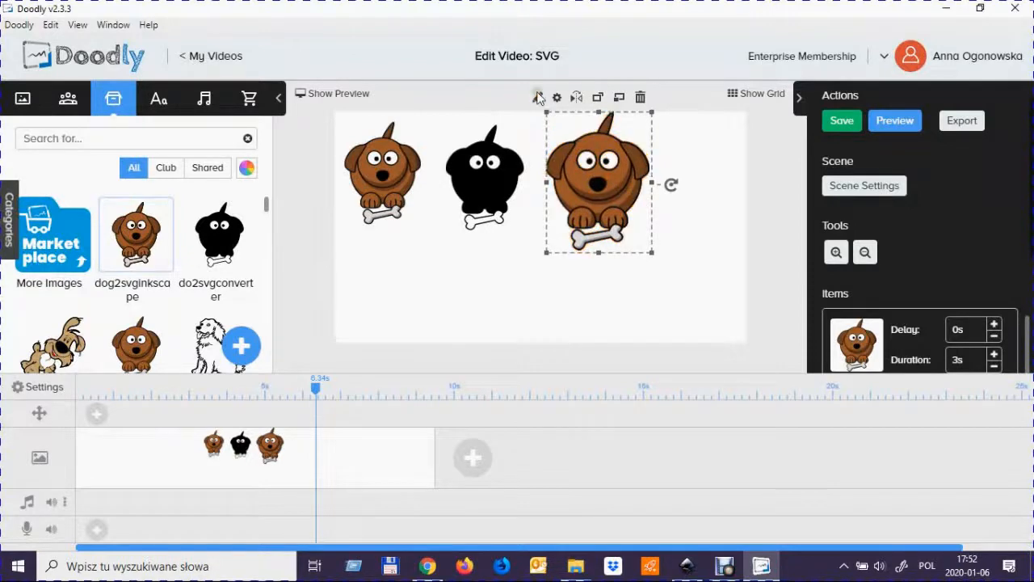
drag(573, 151, 567, 158)
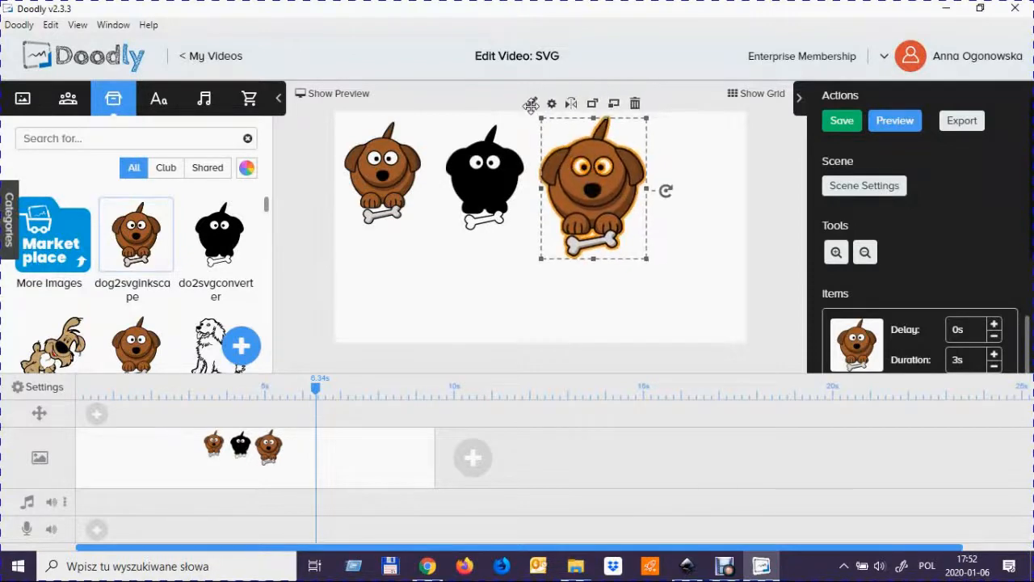
scroll(918, 339, down, 3)
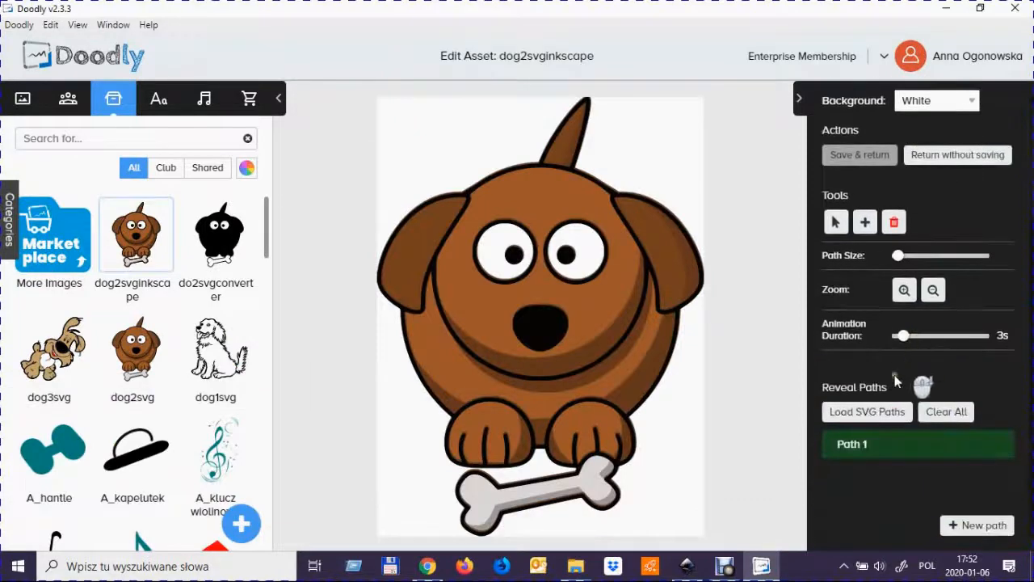
click(860, 412)
click(556, 321)
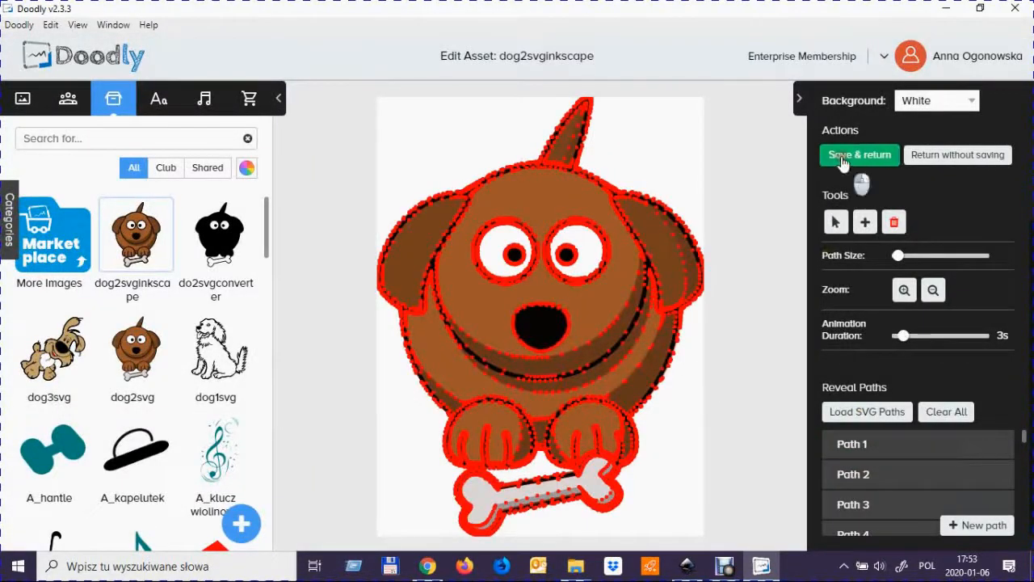
click(860, 158)
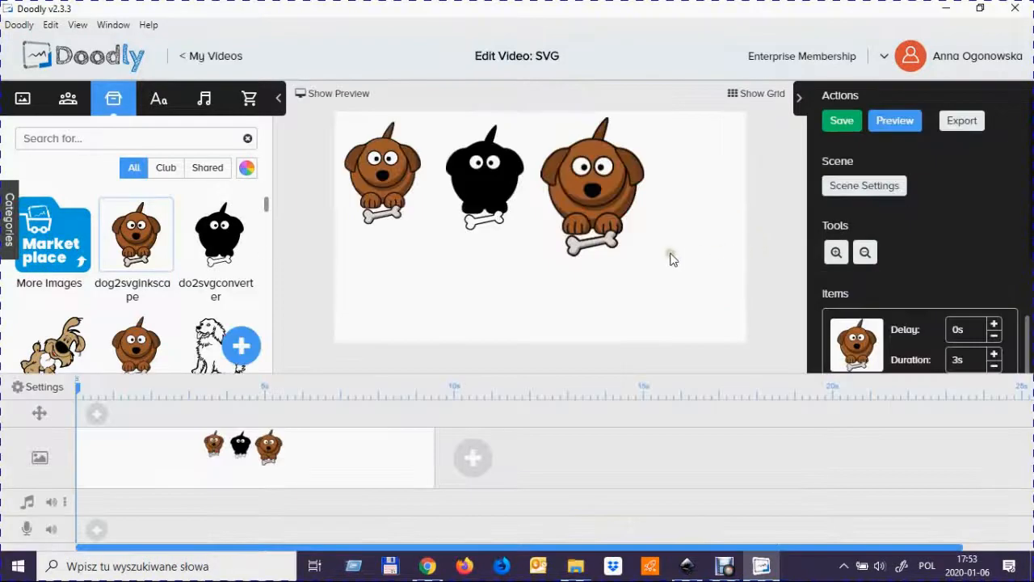
- Shrink the new dog to about the size of the other two and preview the video's drawing animation
click(593, 194)
drag(646, 259, 624, 233)
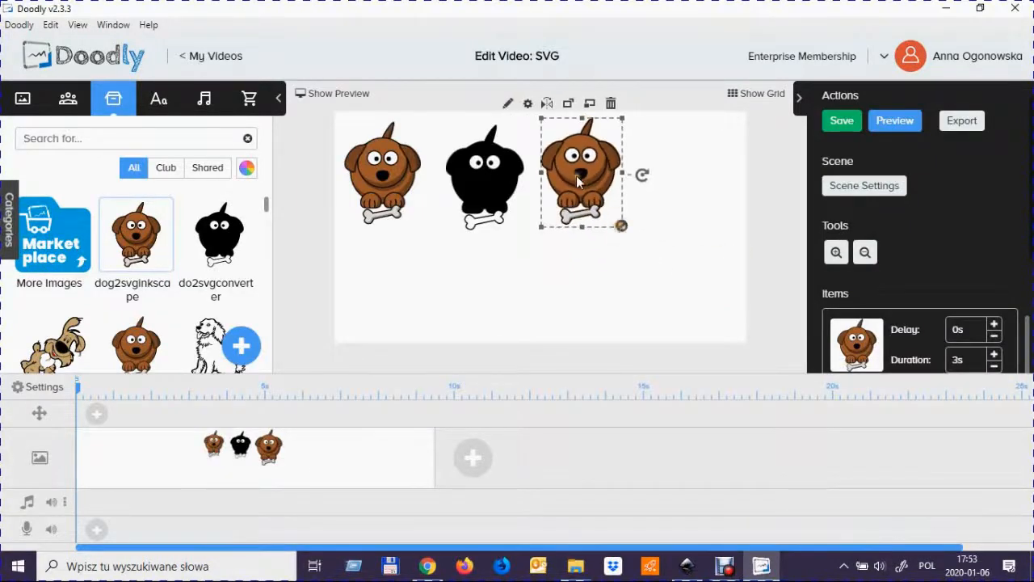
click(892, 123)
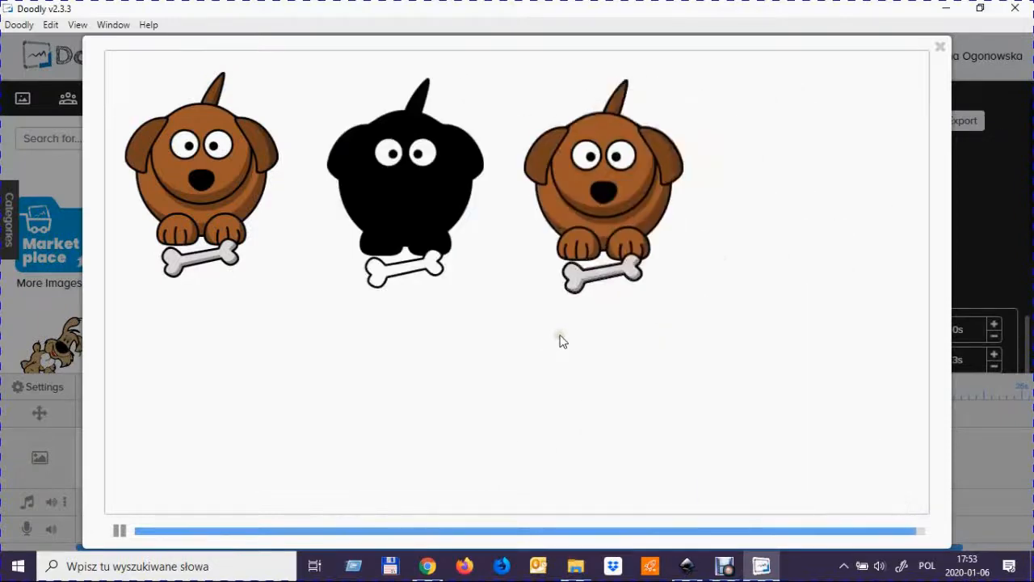
click(940, 47)
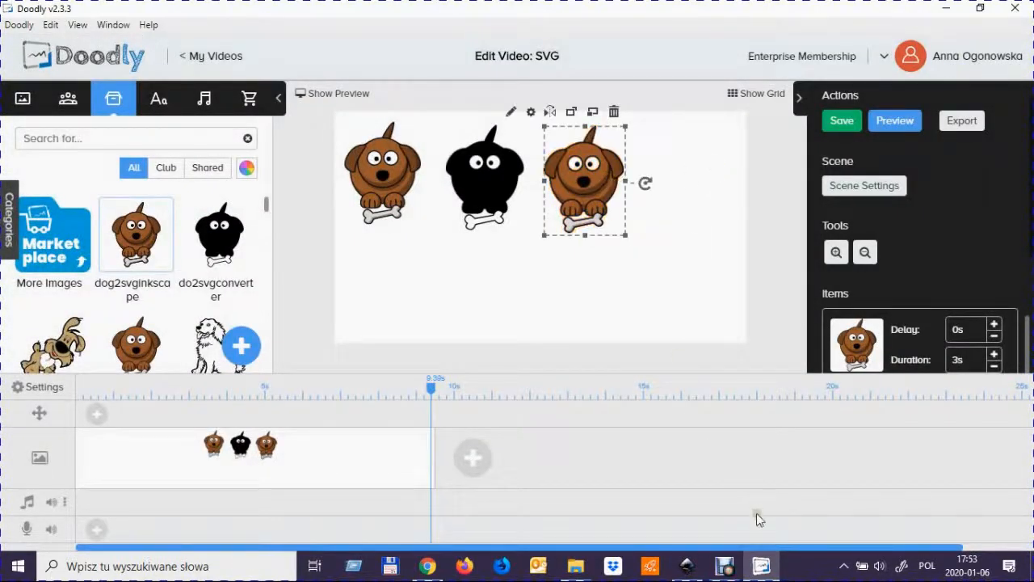
- Switch to Inkscape, move the traced dog group off the page and ungroup it
click(687, 565)
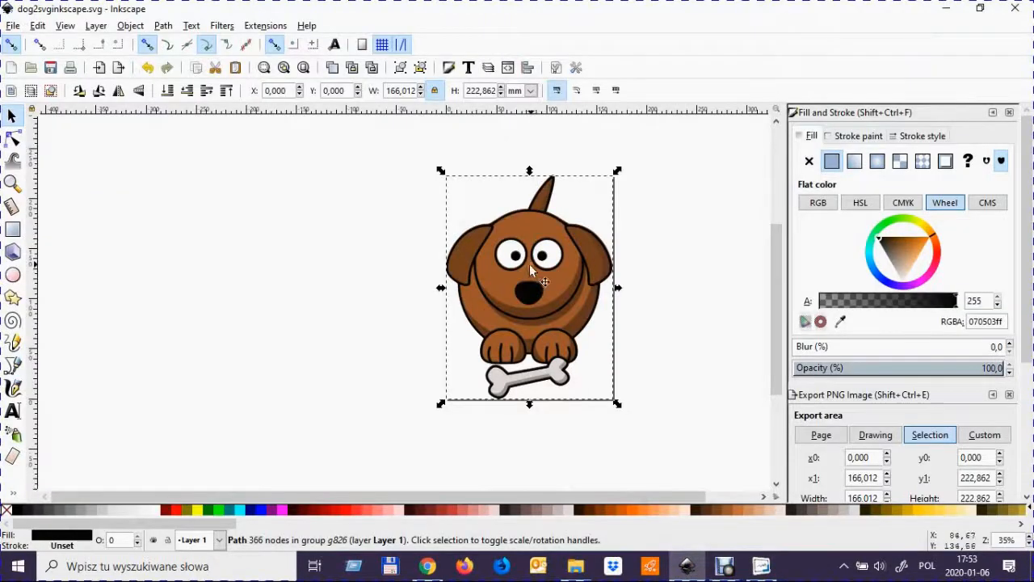
click(569, 284)
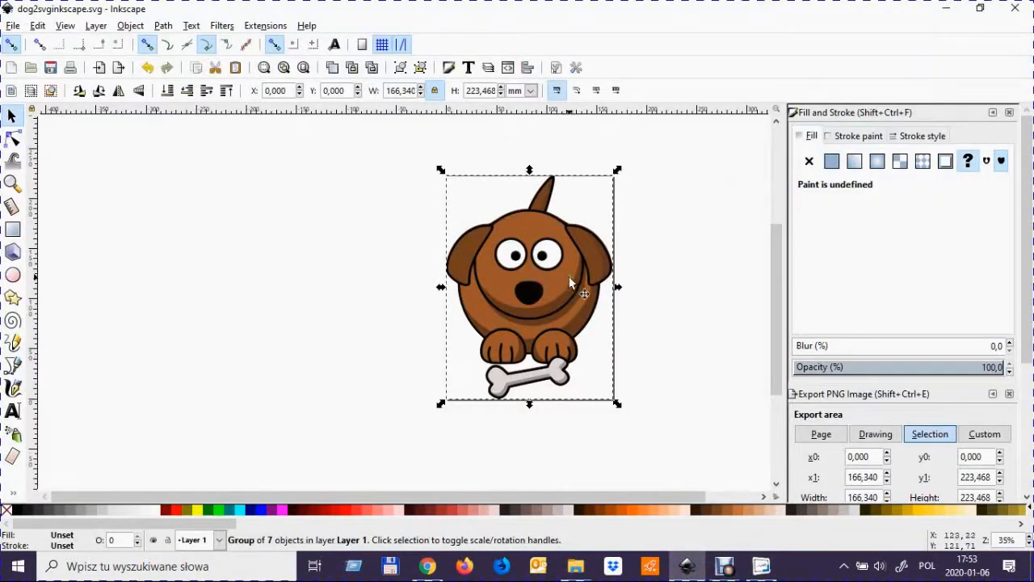
drag(570, 283, 295, 265)
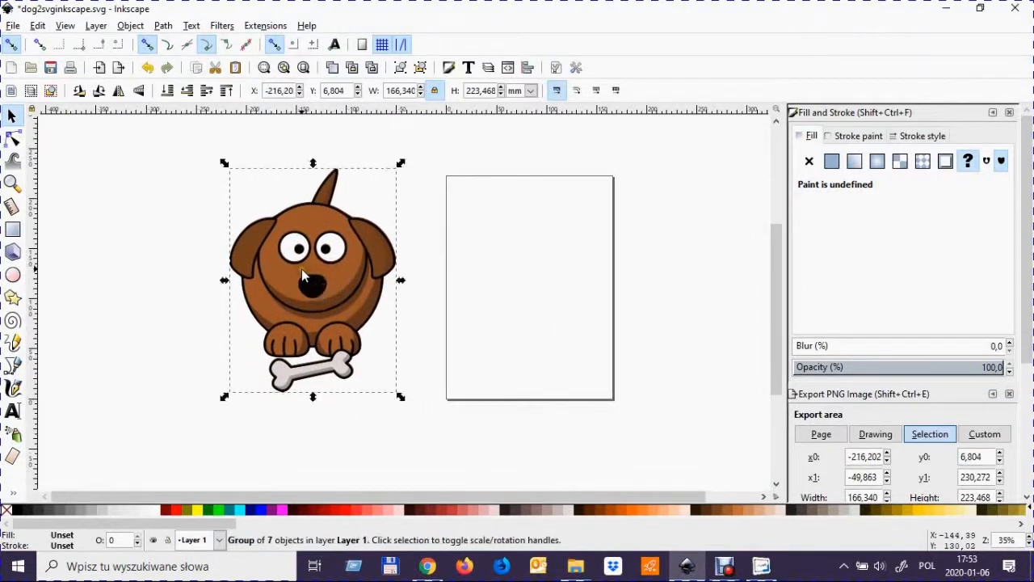
click(130, 25)
click(151, 151)
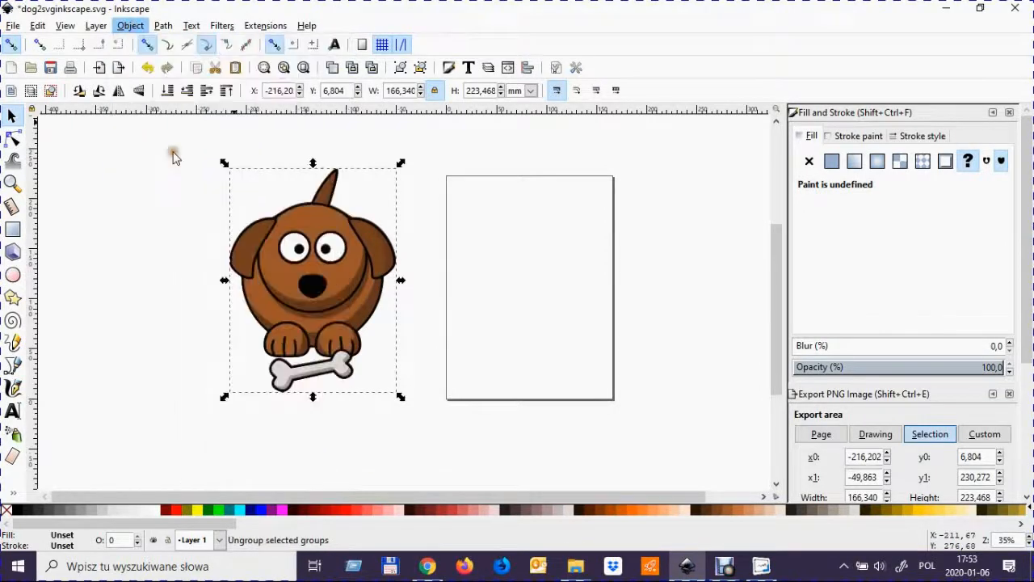
- Pull the black outline path out of the ungrouped dog and position it on the empty page
click(526, 275)
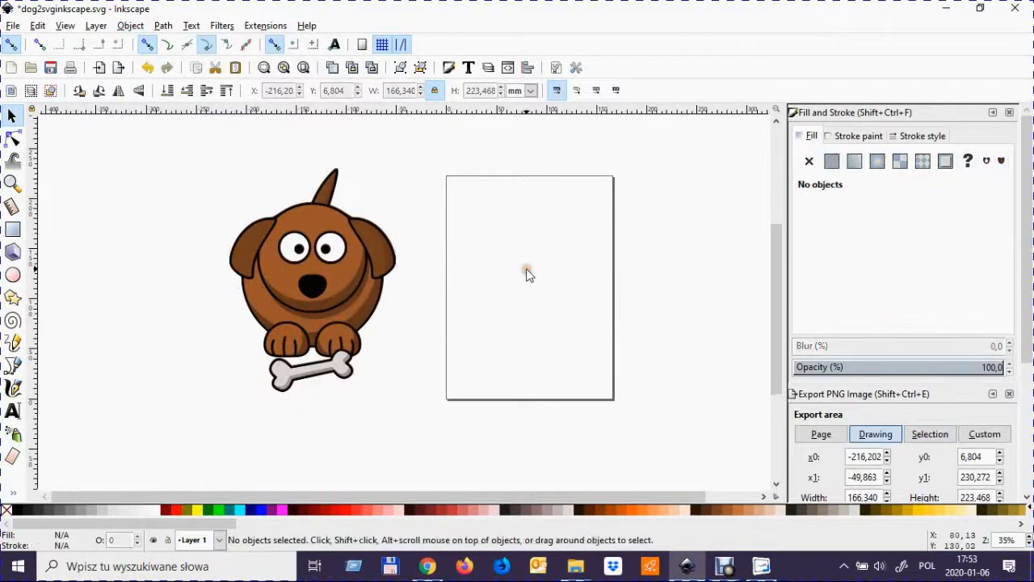
click(315, 272)
drag(314, 271, 538, 274)
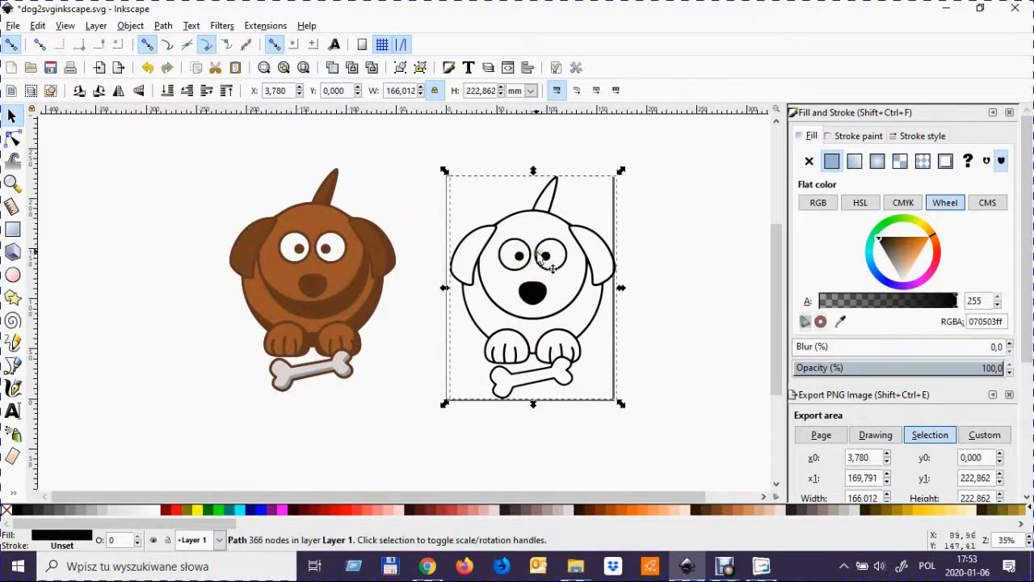
drag(527, 269, 518, 276)
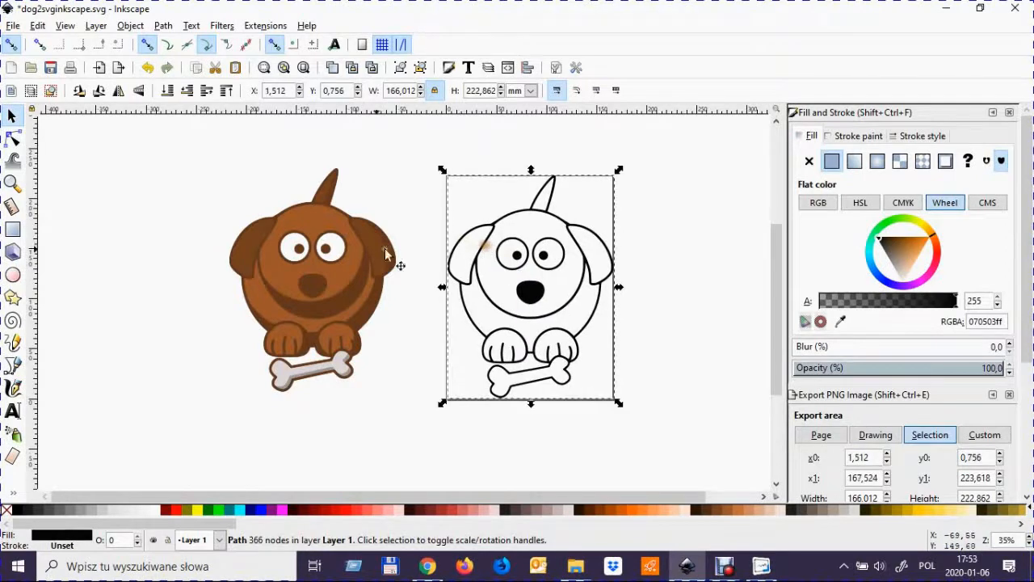
- Group the six remaining coloured dog paths off the page and delete them, leaving only the black outline
click(332, 217)
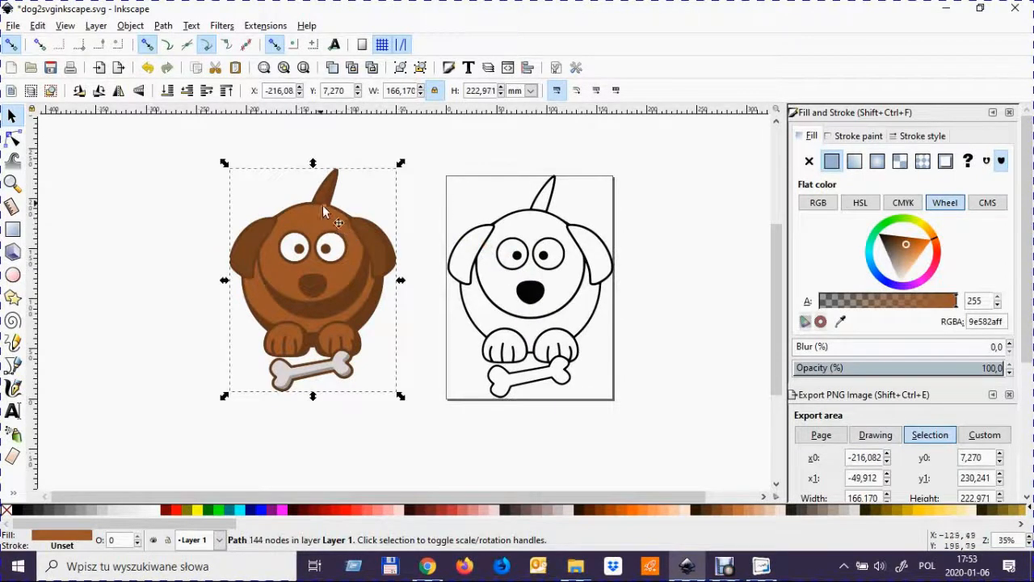
drag(182, 145, 428, 424)
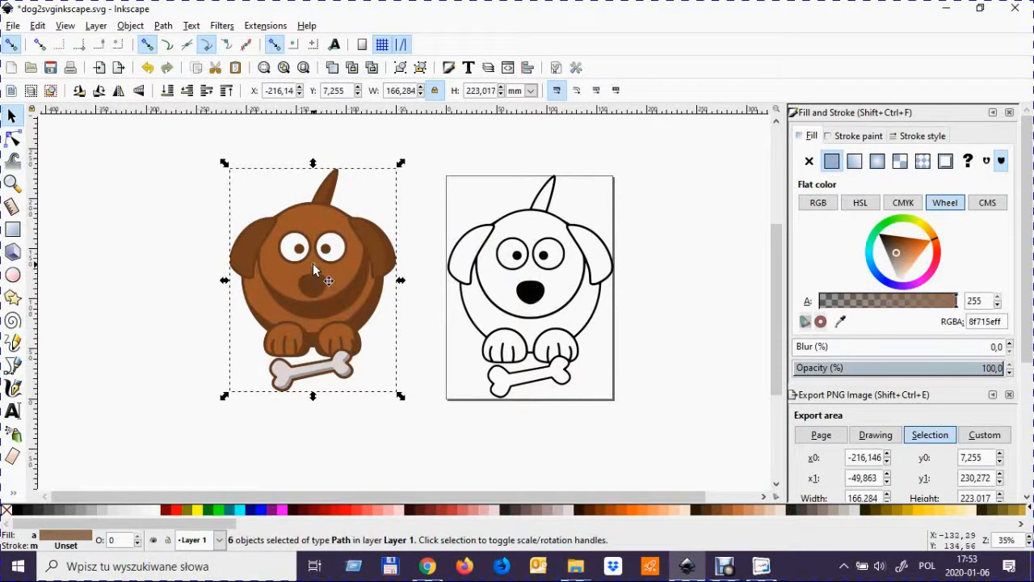
click(130, 25)
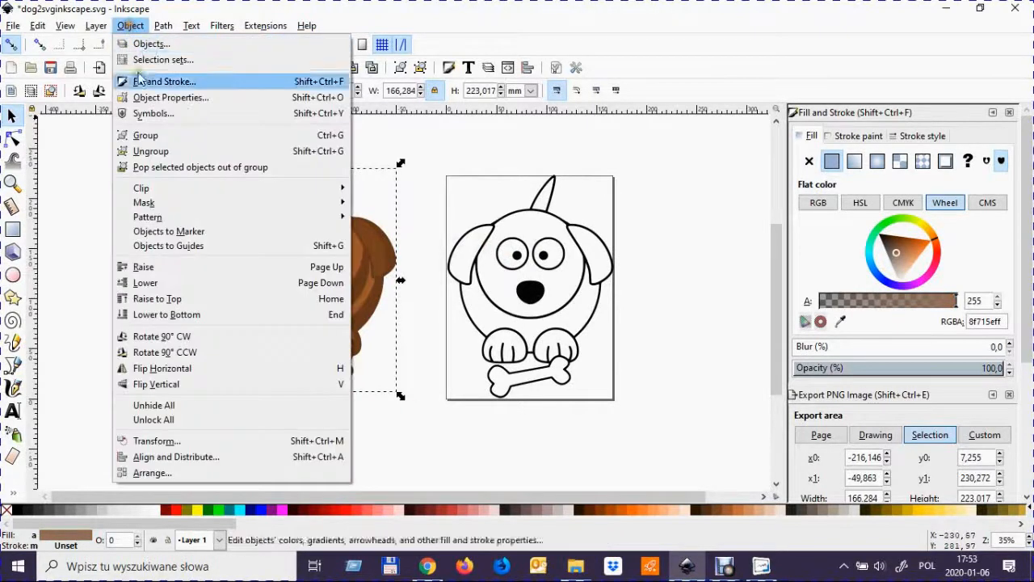
click(165, 138)
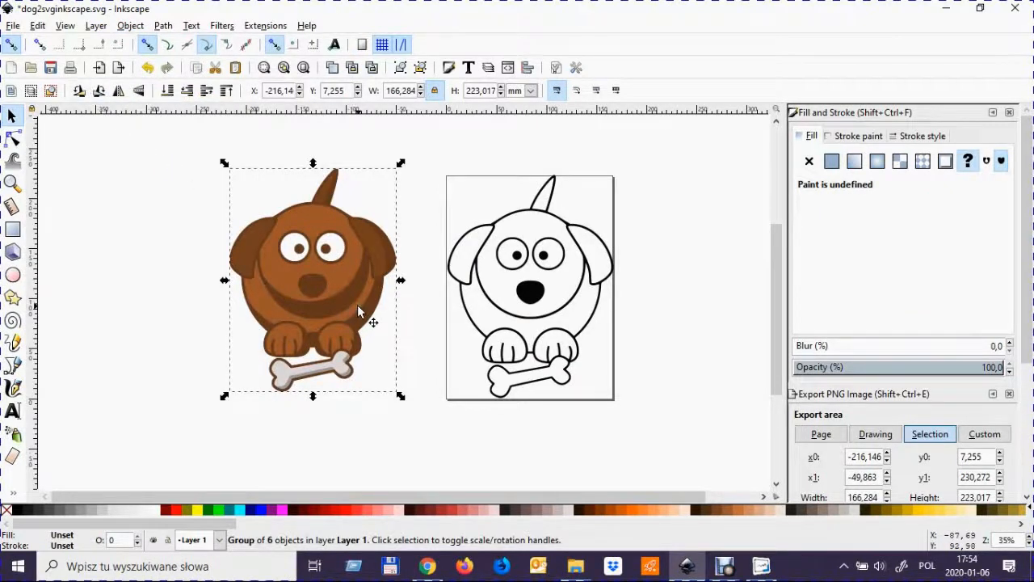
key(Delete)
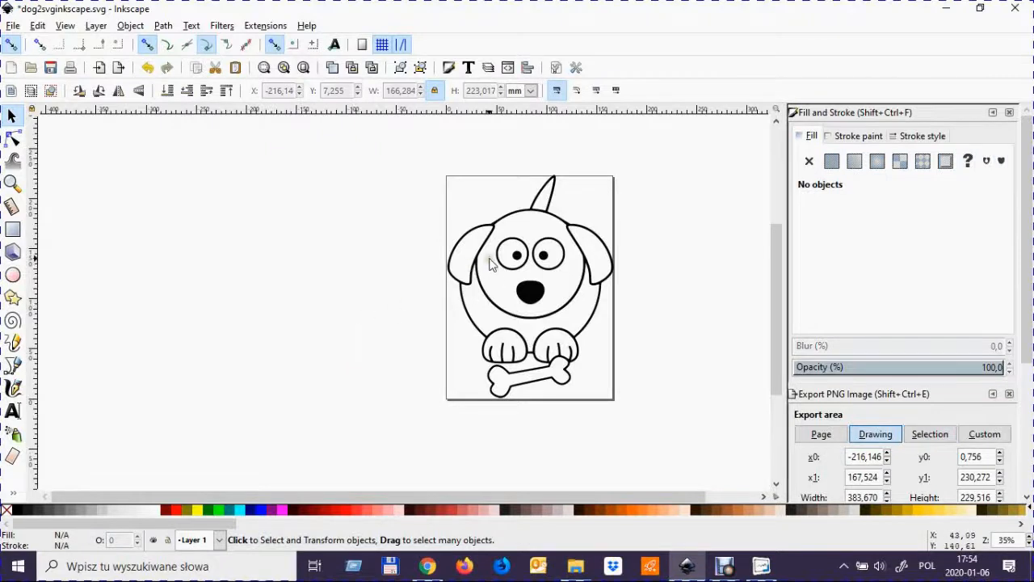
- Save the outline-only drawing as a new Inkscape SVG named dog2svginkscape2 in the SVG folder
click(502, 223)
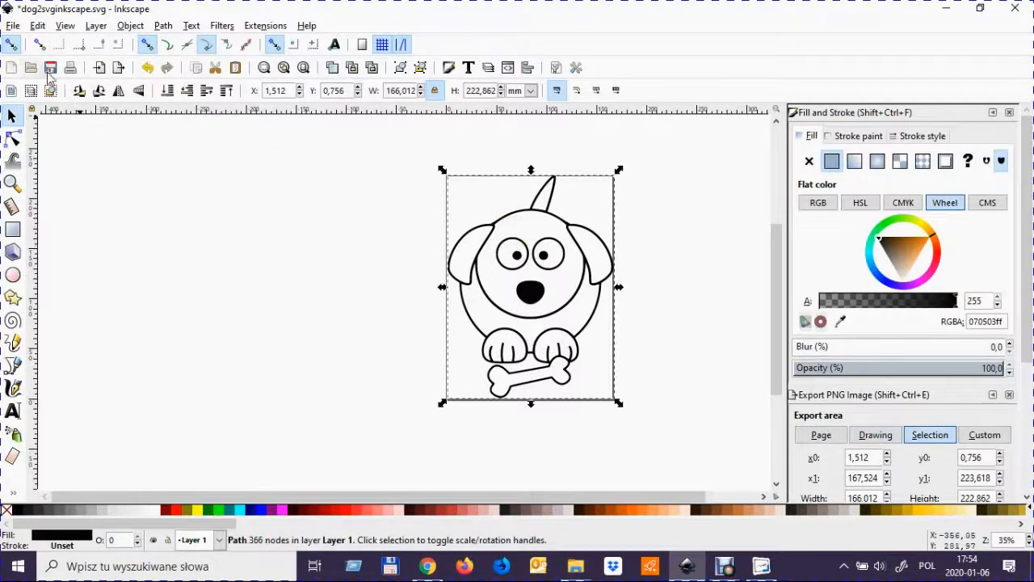
click(13, 26)
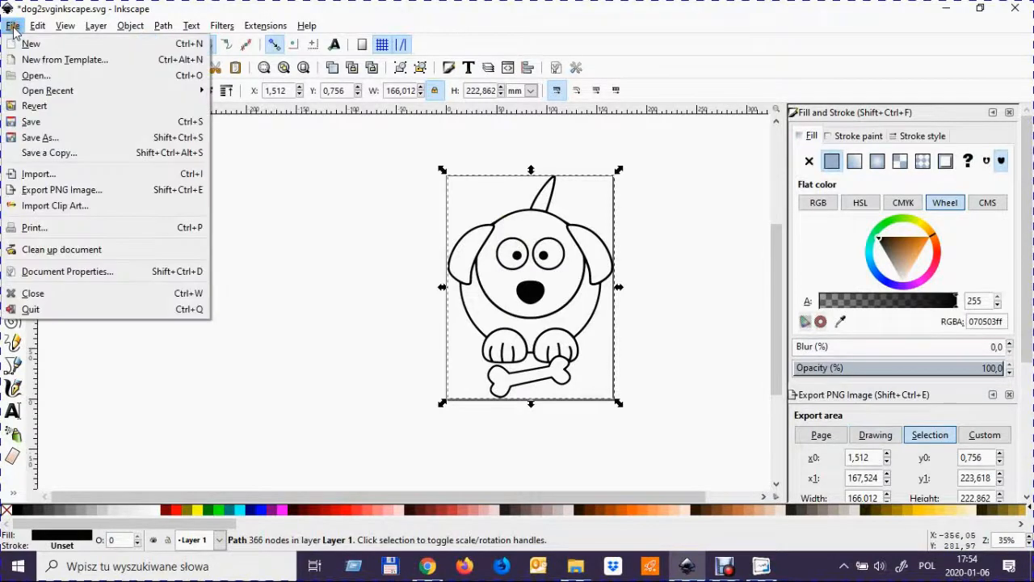
click(55, 146)
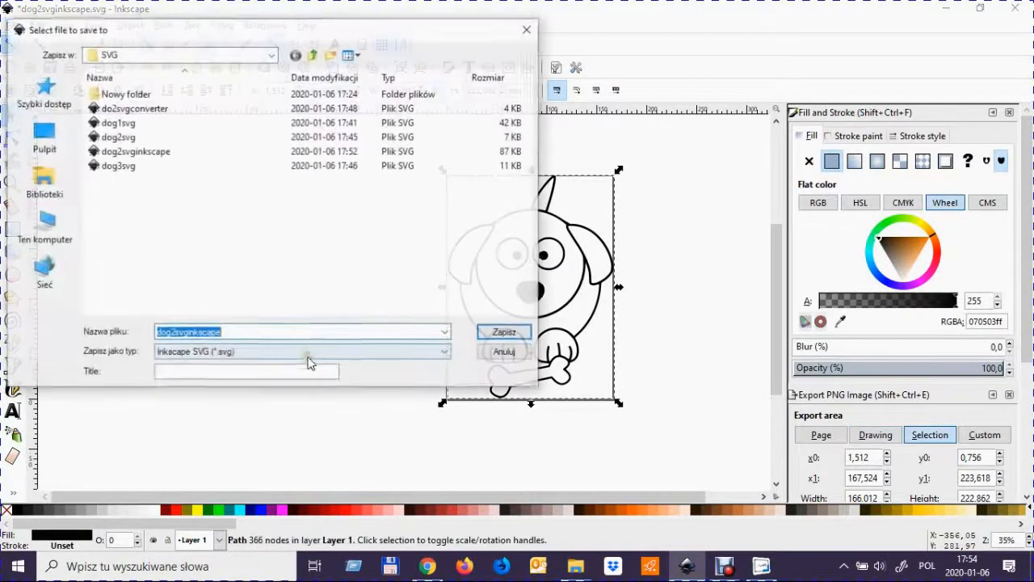
click(251, 332)
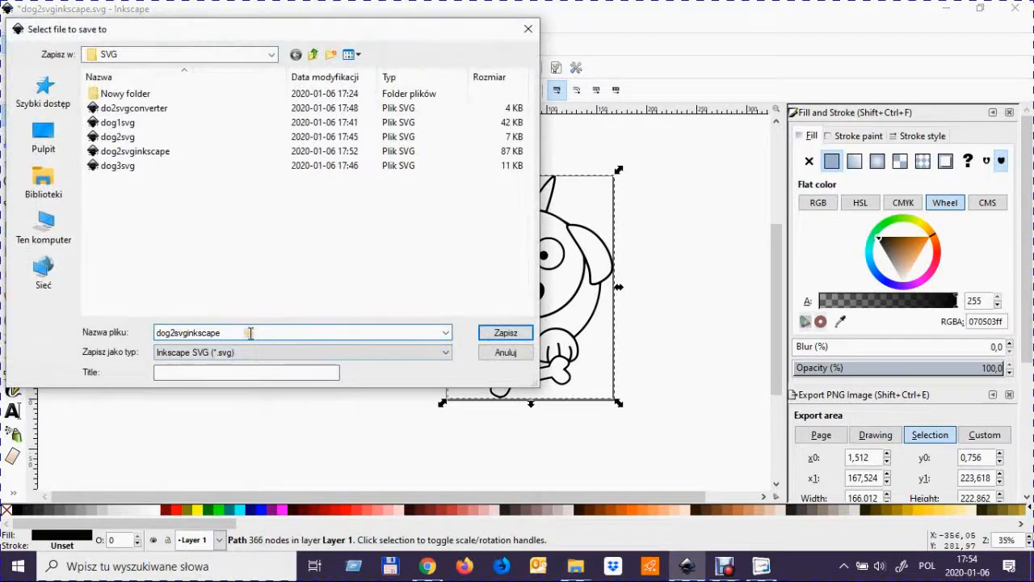
text(2)
click(501, 332)
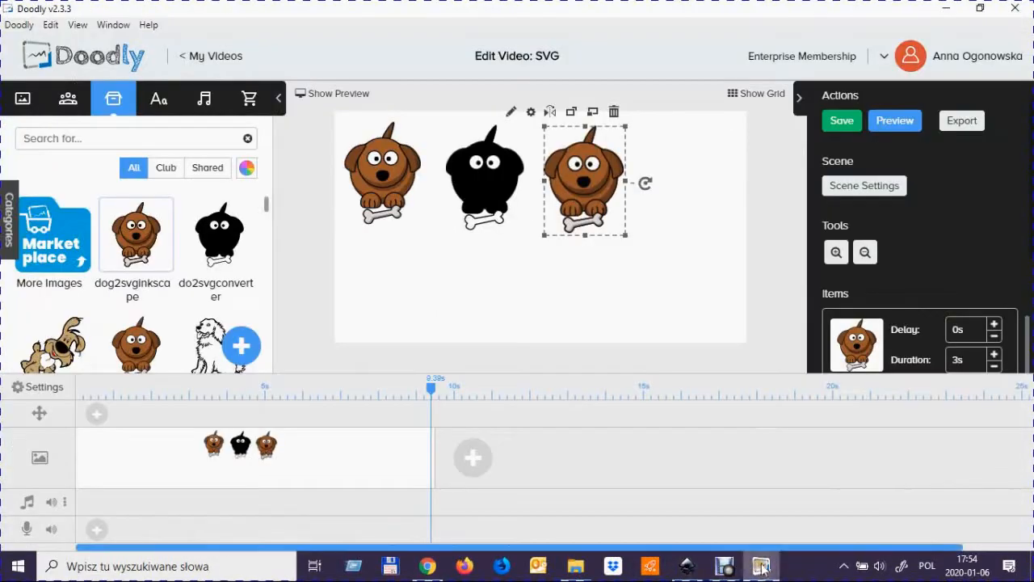
- Switch to Doodly, add dog2svginkscape2.svg as a new prop and place it in the scene beside the third dog
click(761, 566)
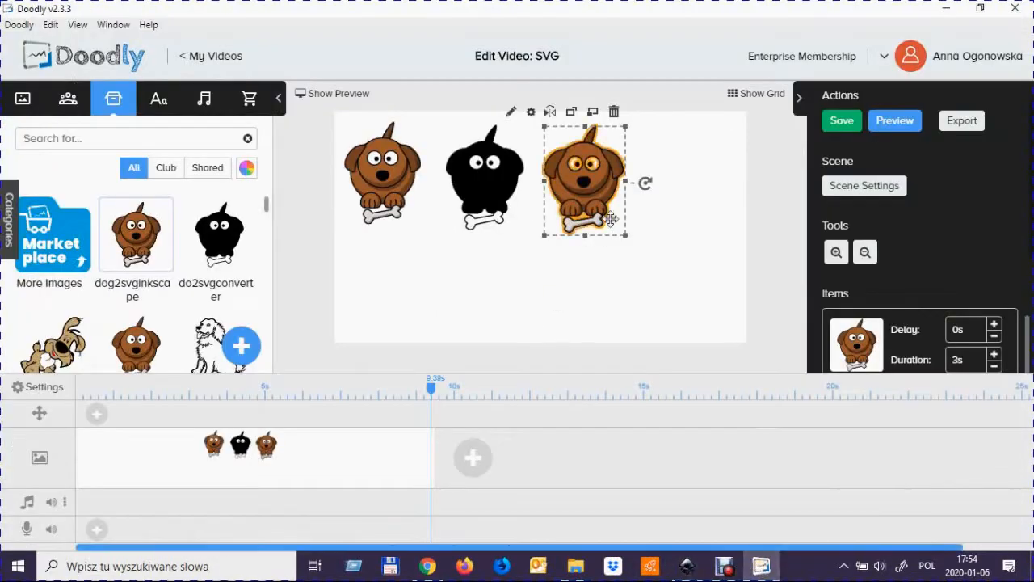
click(245, 349)
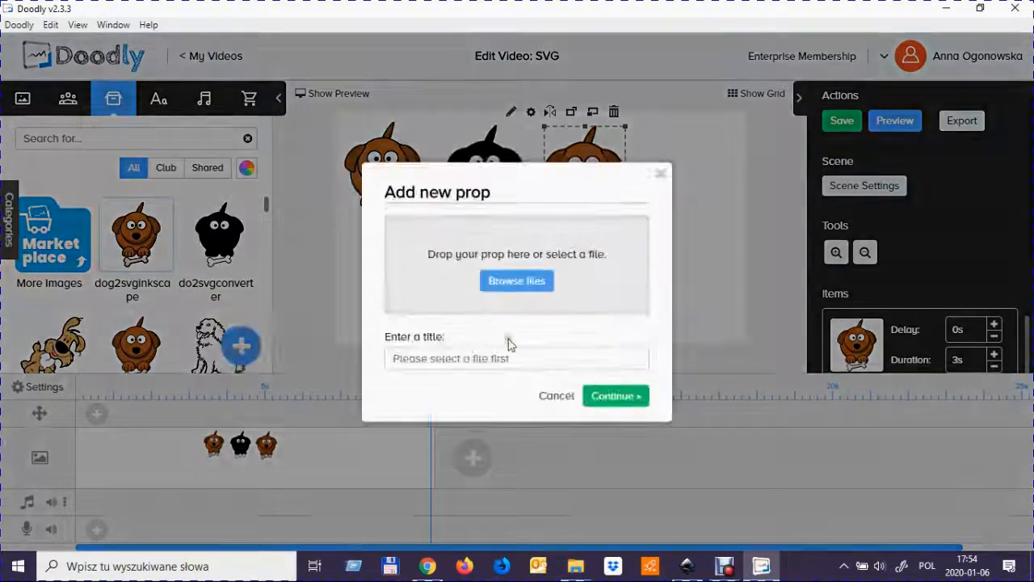
click(506, 282)
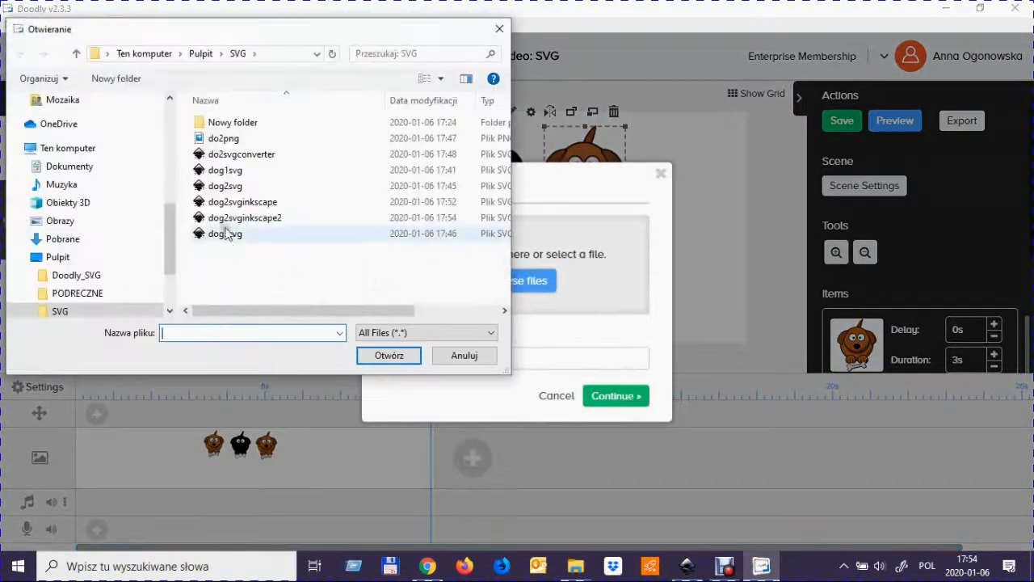
click(235, 218)
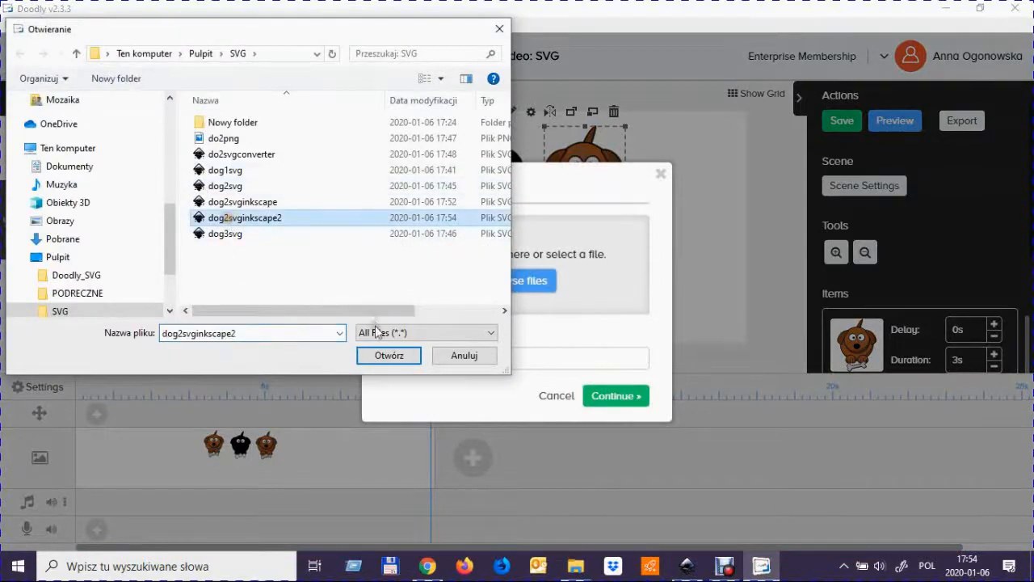
click(385, 355)
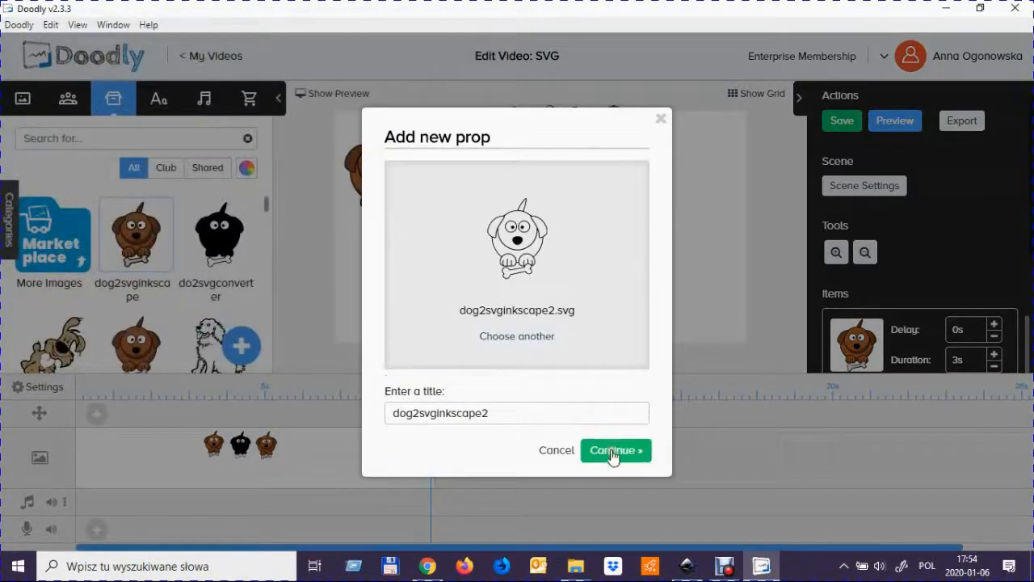
click(615, 451)
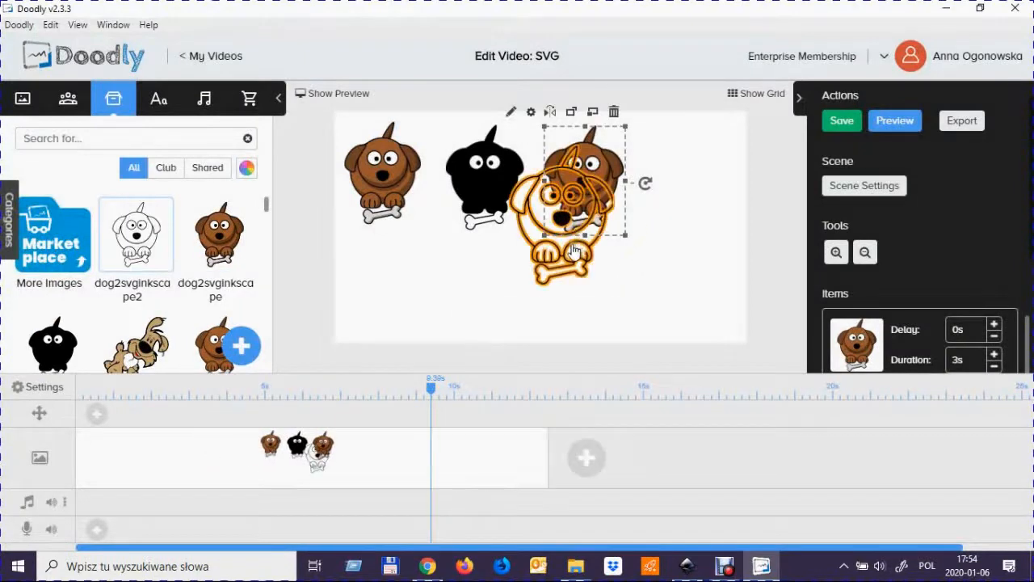
drag(574, 251, 692, 233)
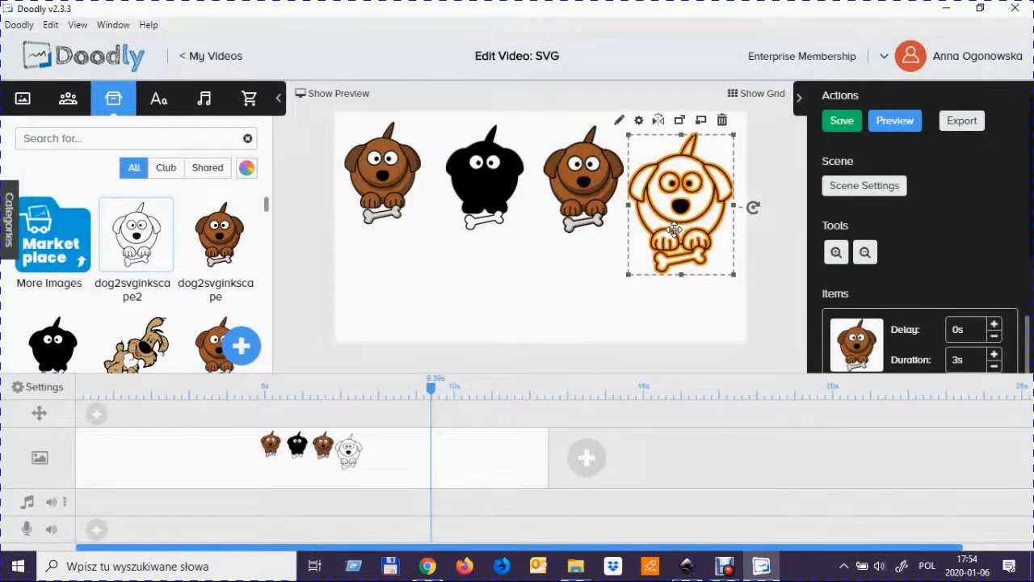
- Load the SVG paths as reveal paths for the outline dog asset and save the asset
click(619, 119)
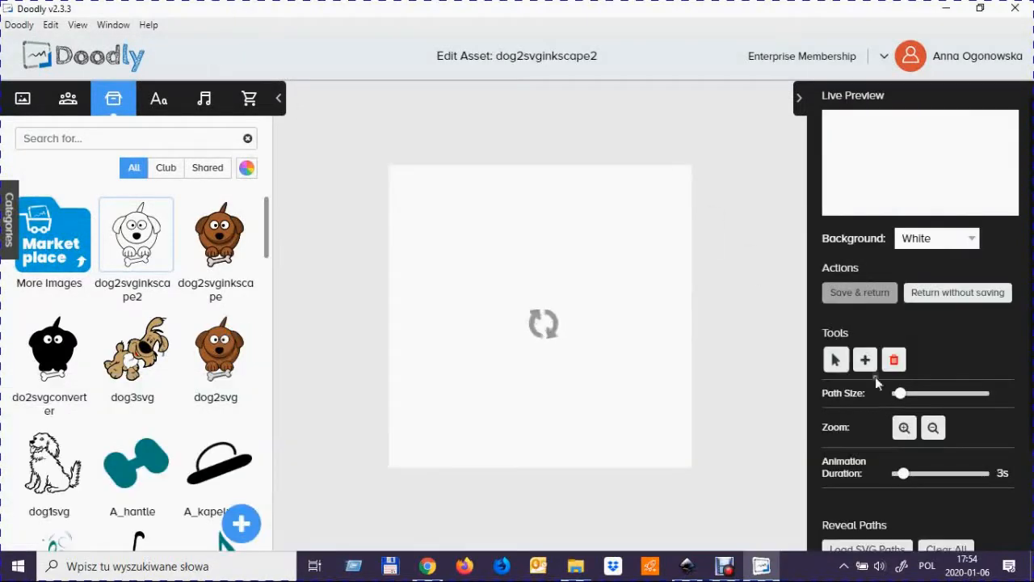
scroll(913, 380, down, 2)
click(872, 411)
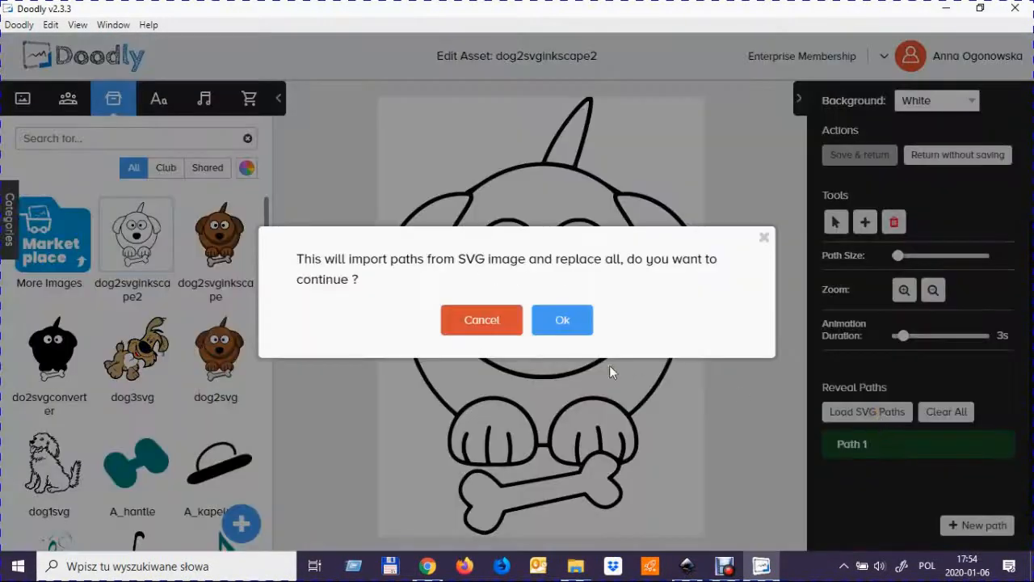
click(563, 320)
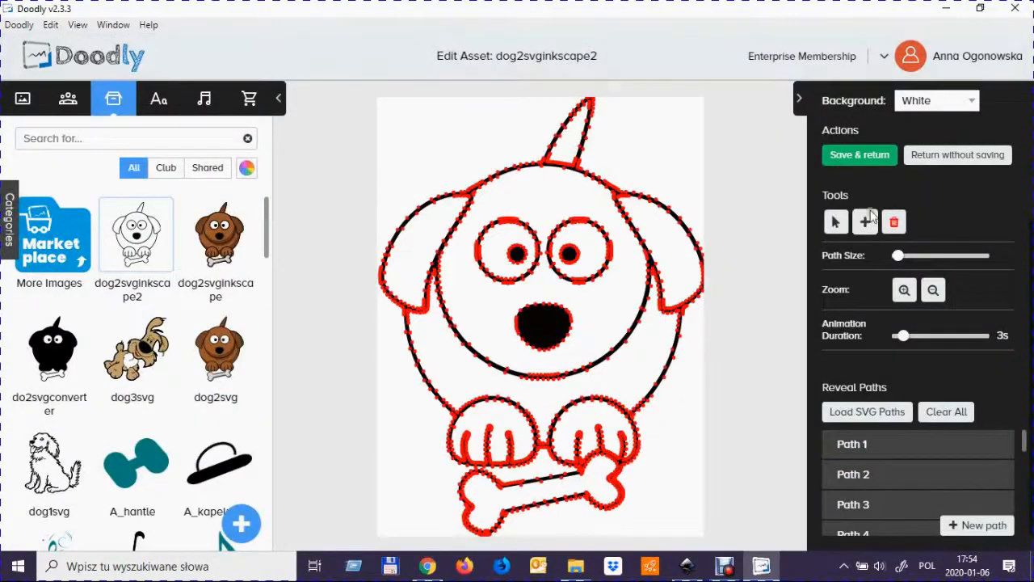
click(850, 162)
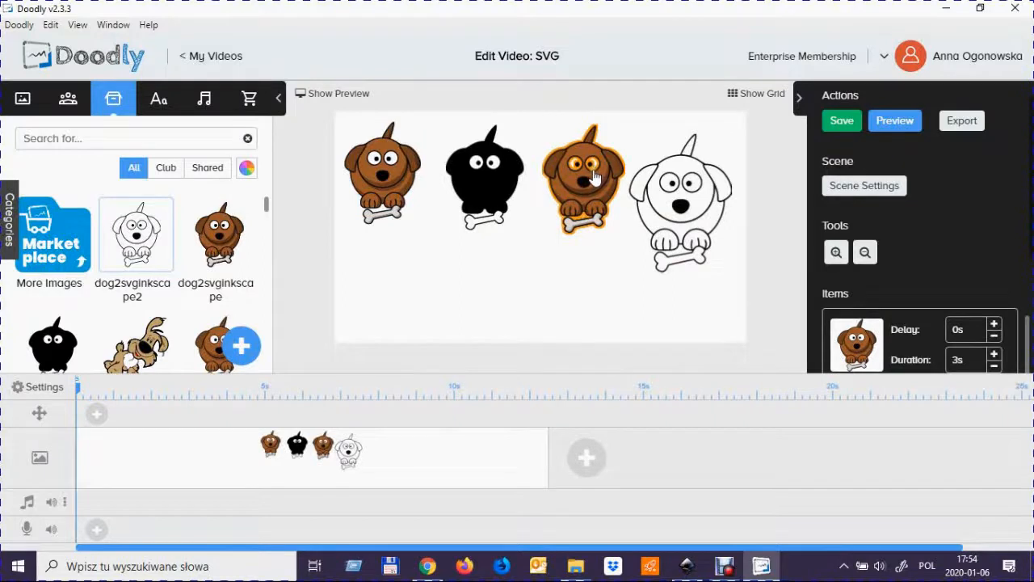
- Set the outline dog's drawing duration to 5 s in the scene items
scroll(929, 267, down, 4)
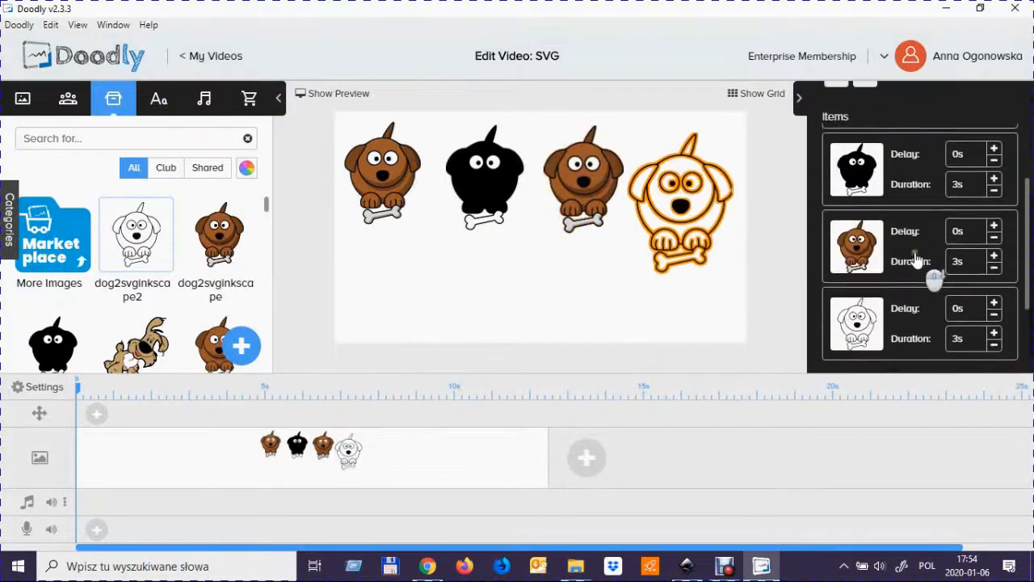
click(967, 247)
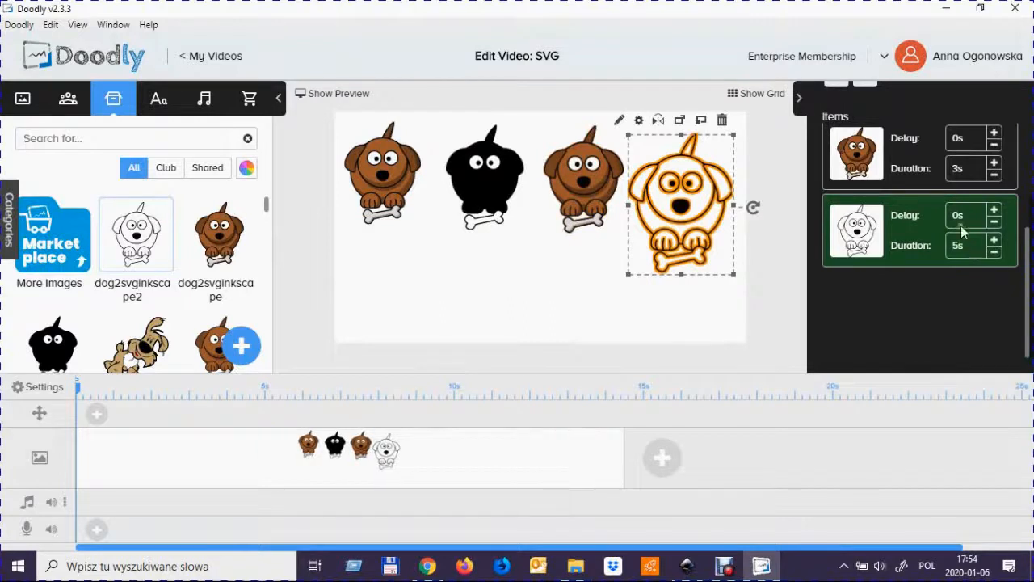
click(608, 257)
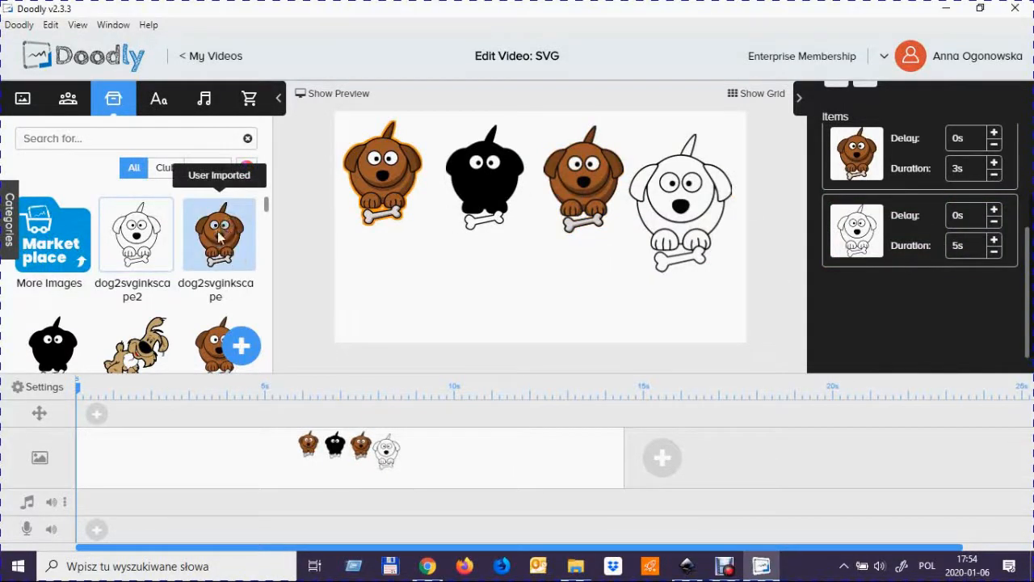
- Add the coloured dog2svginkscape prop exactly over the outline dog and set its duration to 0 s
click(217, 231)
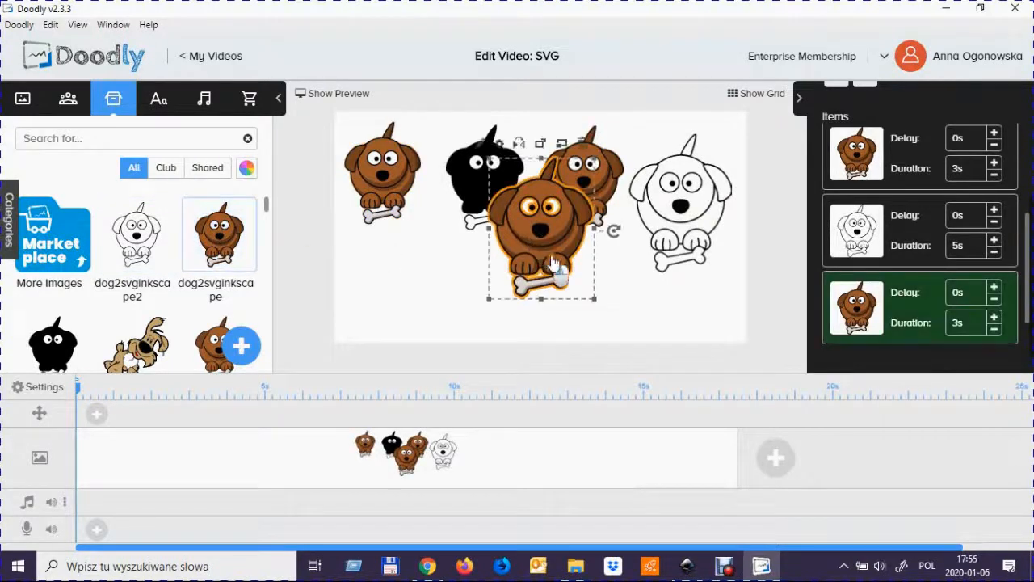
drag(554, 262, 665, 212)
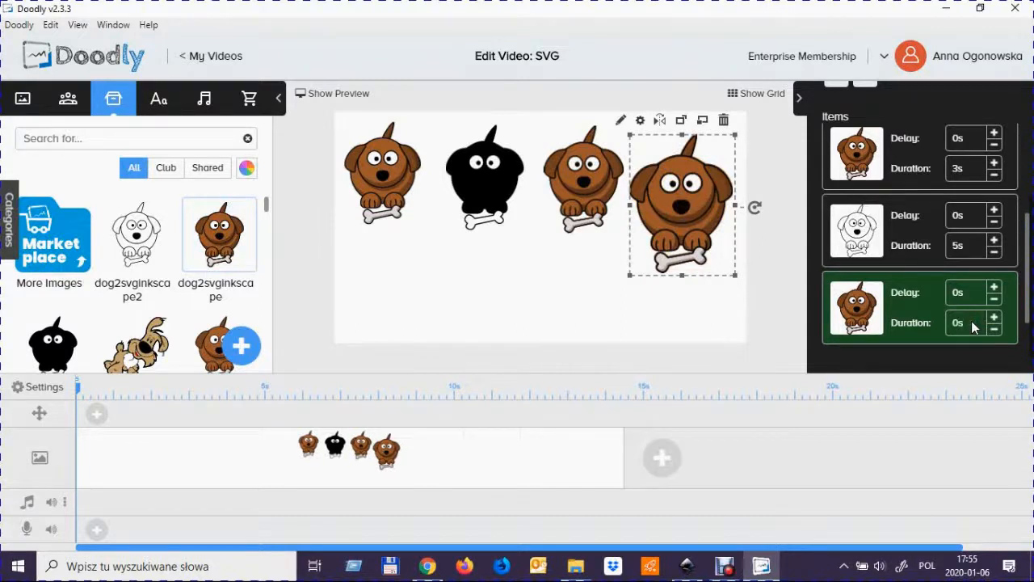
click(452, 294)
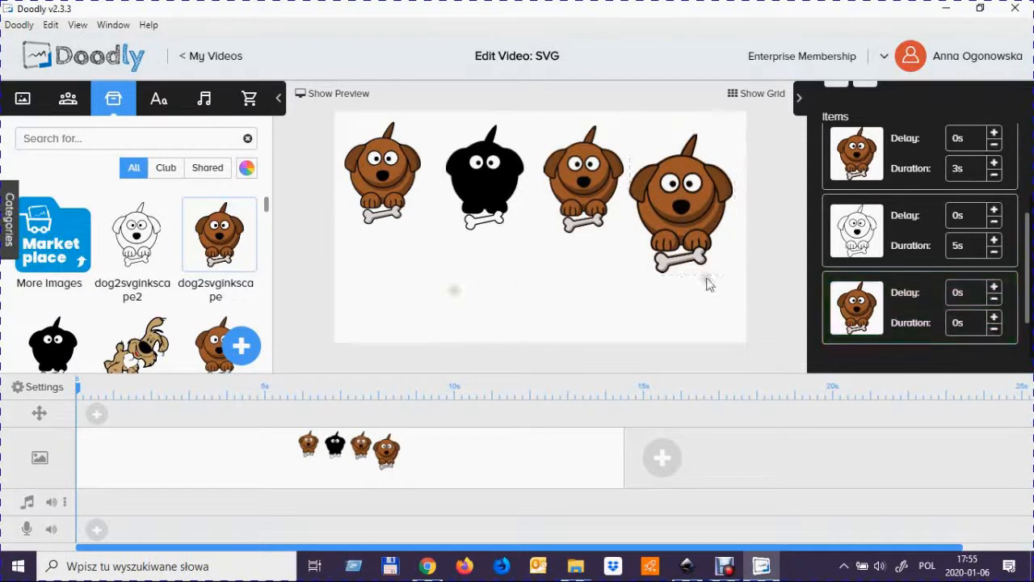
- Preview the video's drawing animation with the outline and coloured dogs overlaid, and close the preview
scroll(907, 153, up, 3)
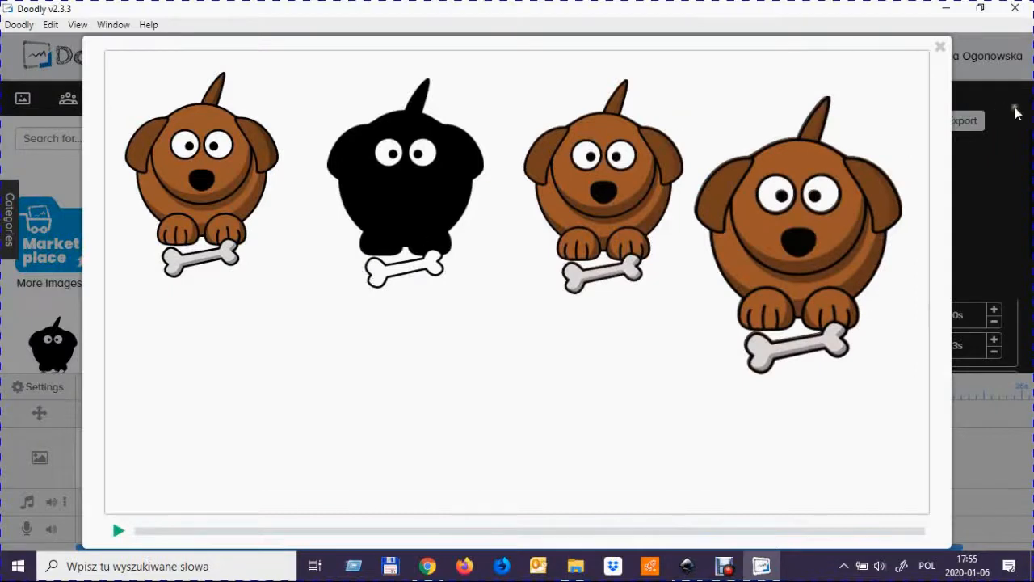
click(957, 57)
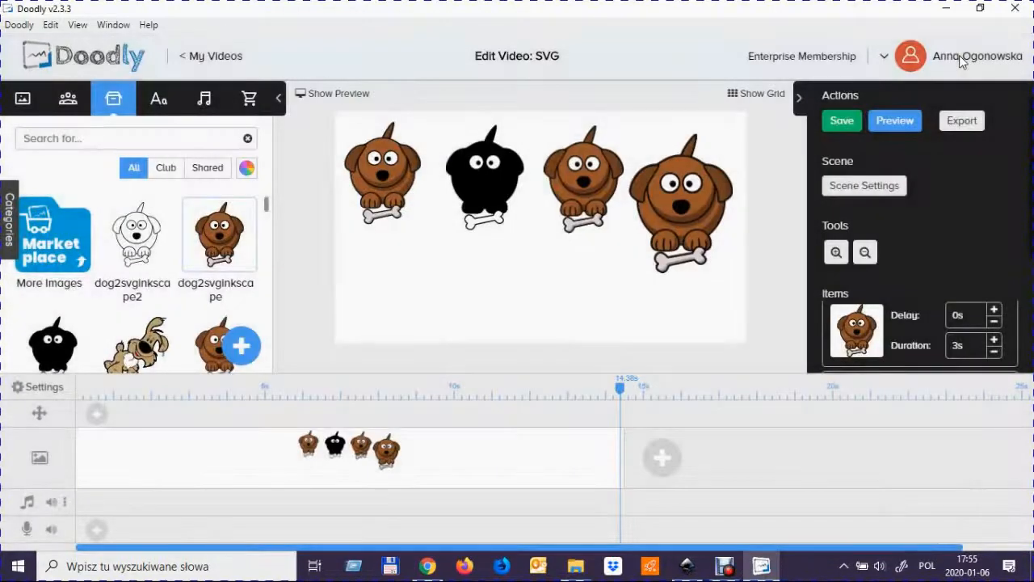